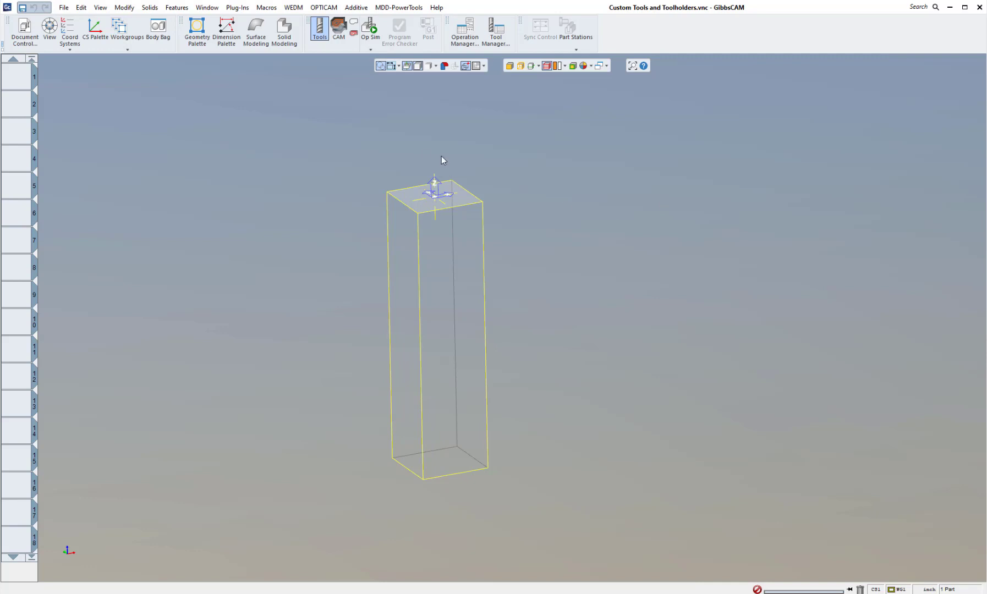
# Open the Body Bag and make it taller to show all bodies in the Custom Toolholders bag
pyautogui.click(132, 46)
pyautogui.click(158, 30)
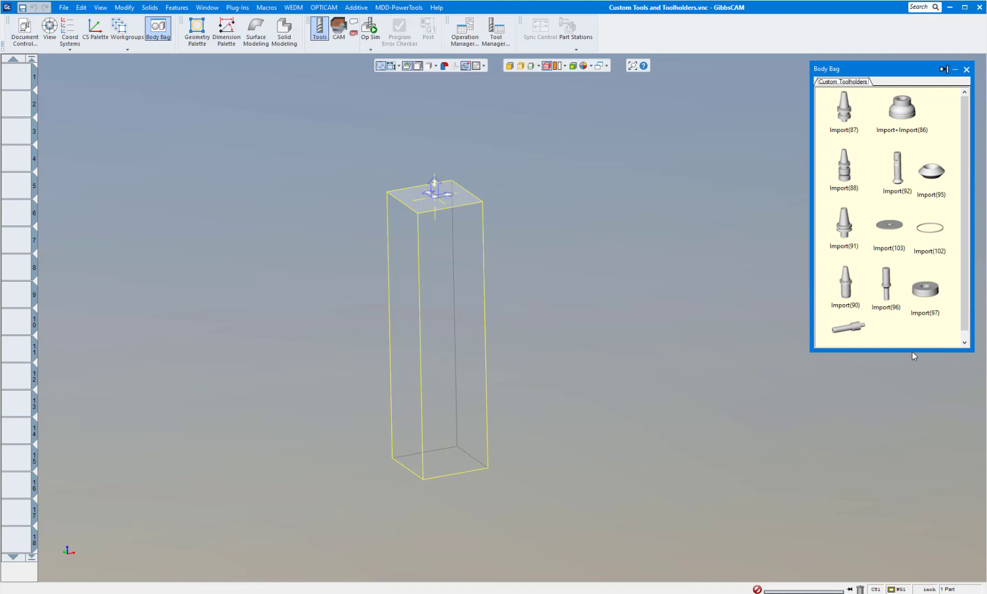
pyautogui.moveTo(904, 352); pyautogui.dragTo(904, 466)
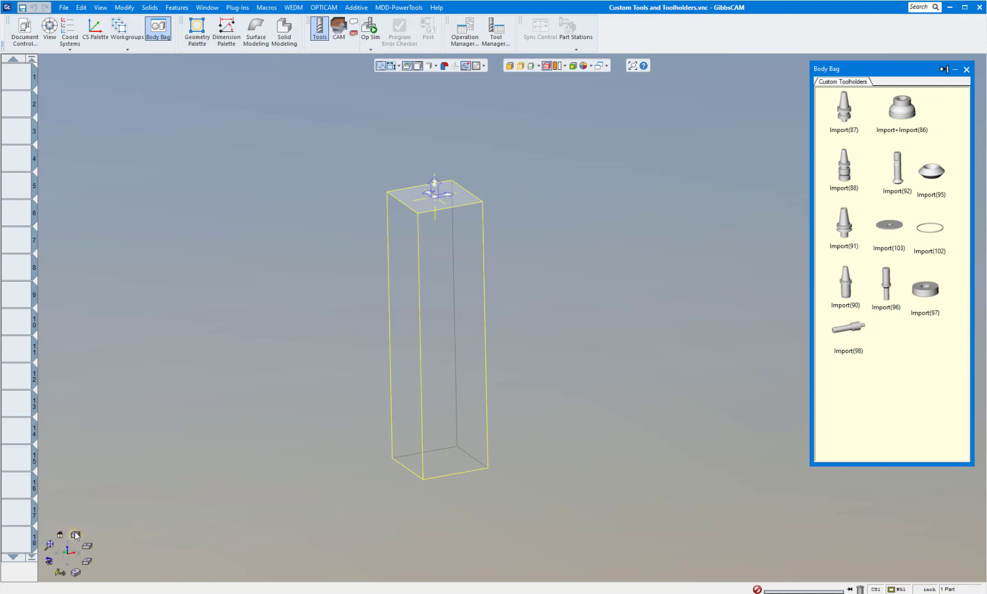
# Review the stock from the top and isometric views, the document's machine and stock setup, and the coordinate system list
pyautogui.click(76, 535)
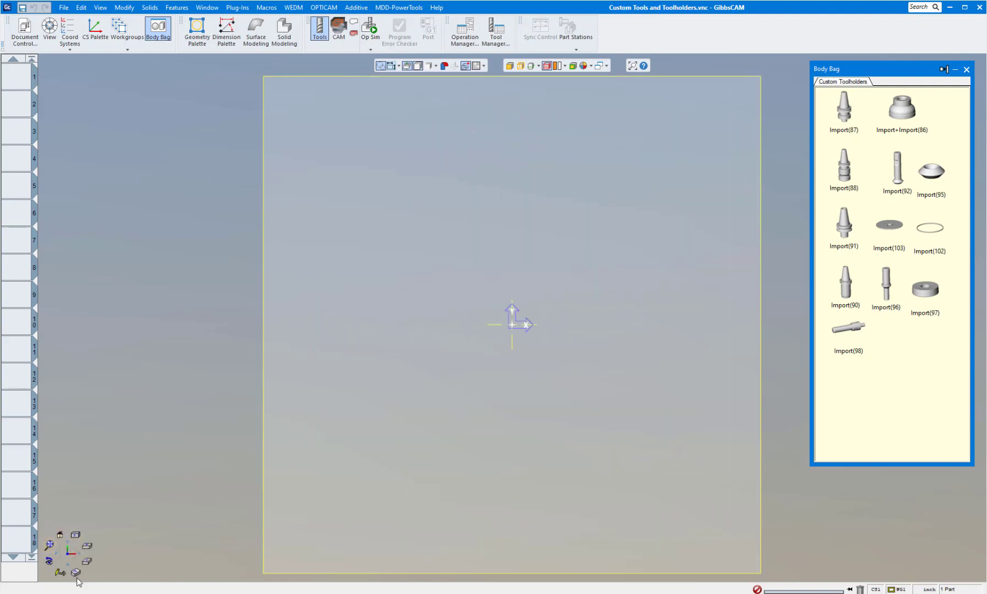
pyautogui.click(76, 572)
pyautogui.click(25, 30)
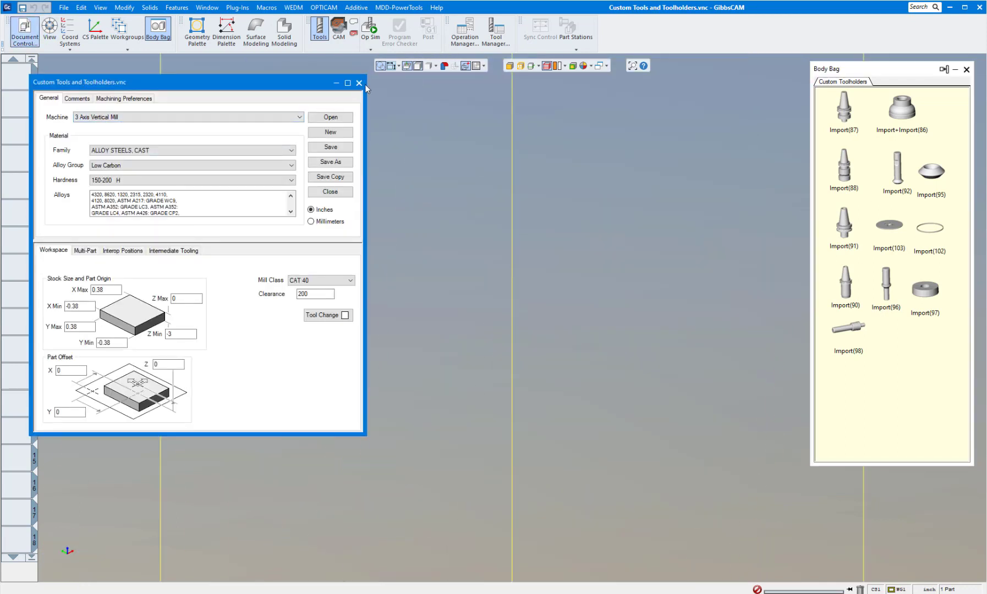
pyautogui.click(360, 83)
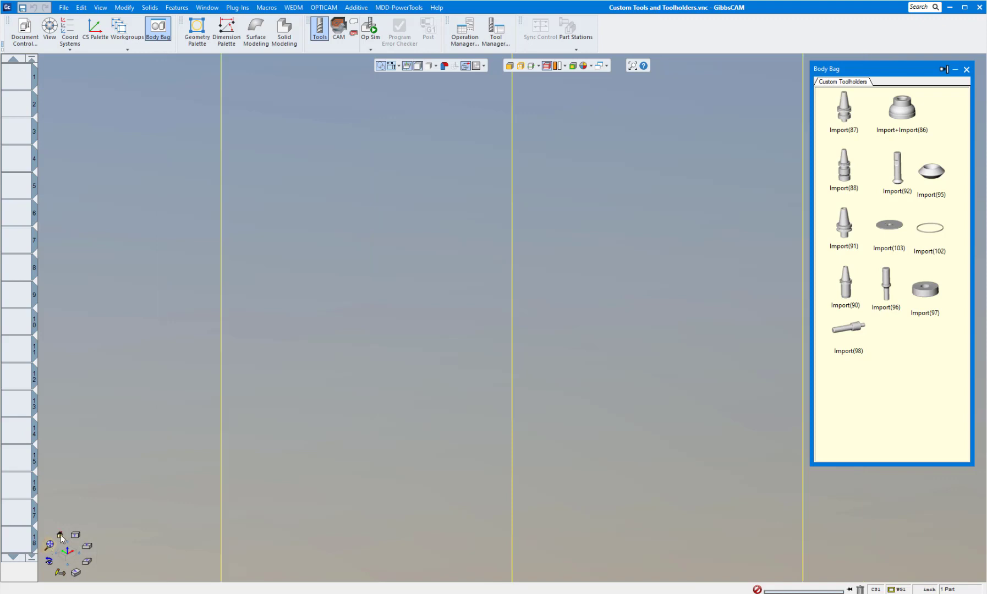
pyautogui.click(60, 536)
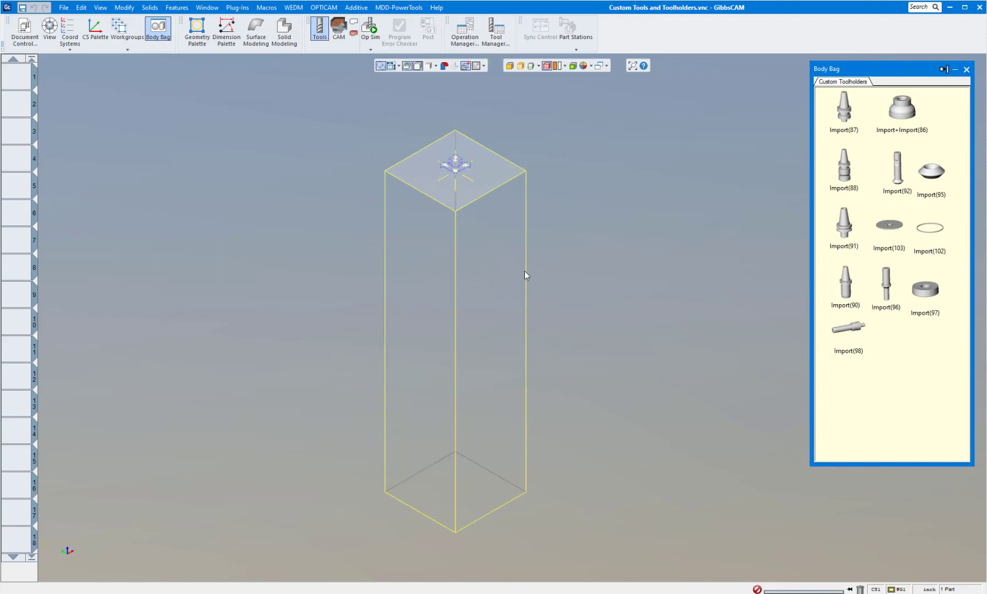
pyautogui.click(67, 28)
pyautogui.moveTo(739, 63); pyautogui.dragTo(655, 403)
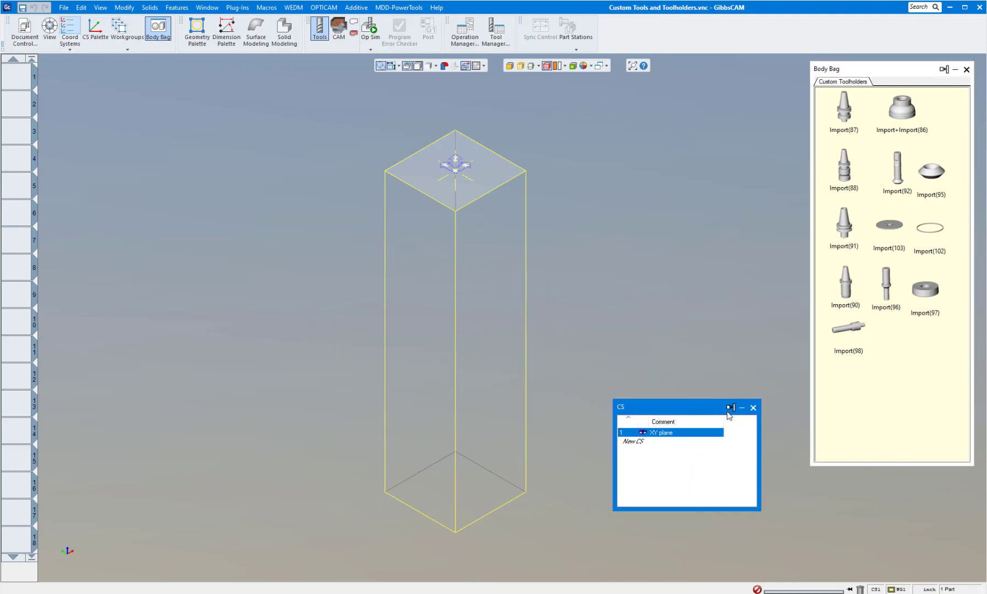
pyautogui.click(741, 407)
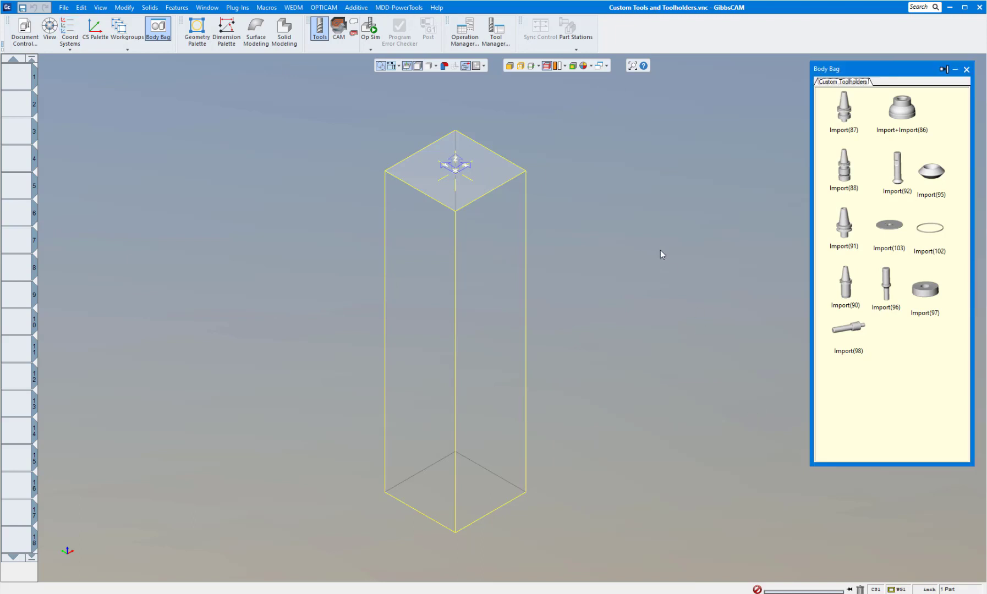
# Bring the Import(87) toolholder body out of the Body Bag into the workspace and view it from the front
pyautogui.doubleClick(844, 110)
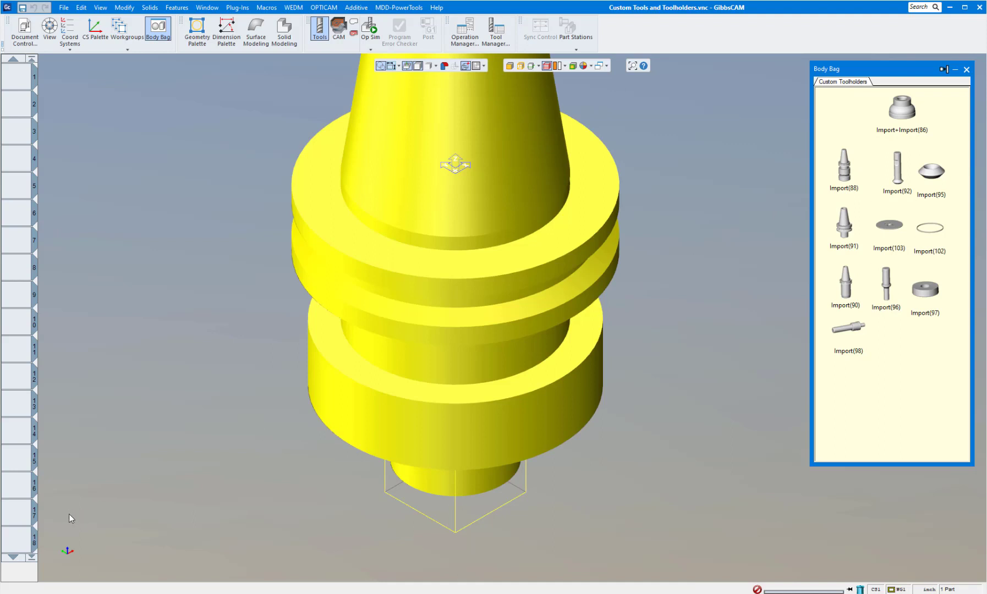
pyautogui.click(87, 549)
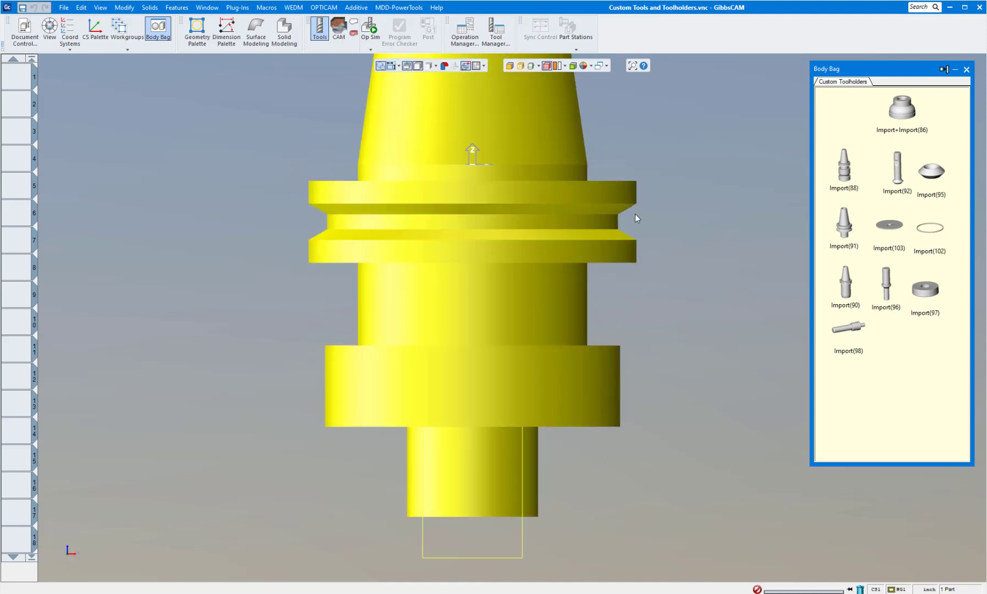
pyautogui.click(636, 216)
pyautogui.moveTo(638, 209); pyautogui.dragTo(564, 252, button='middle')
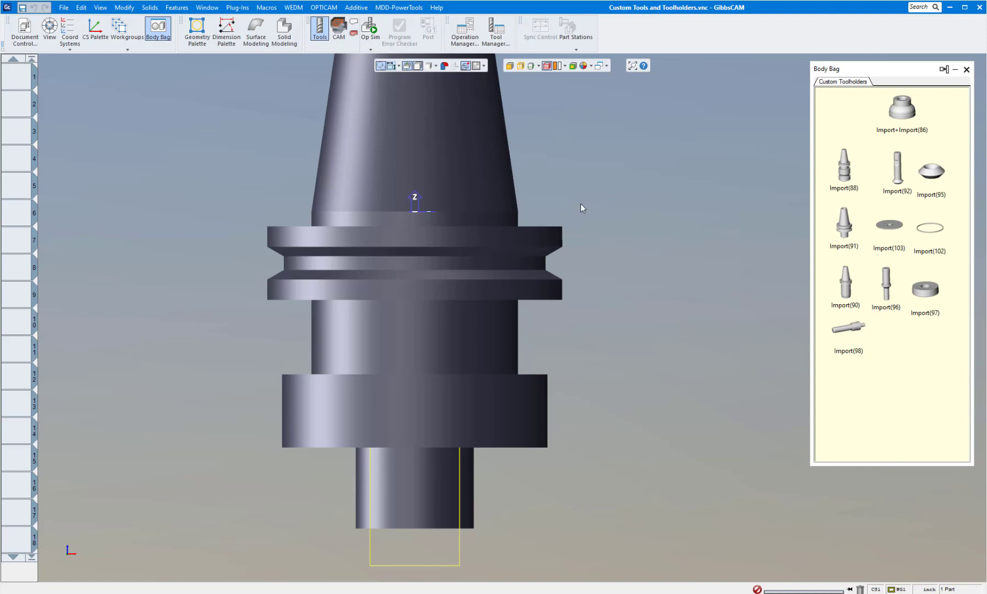
# Examine from several angles where the toolholder's flange sits relative to the coordinate system origin
pyautogui.scroll(-4, 581, 207)
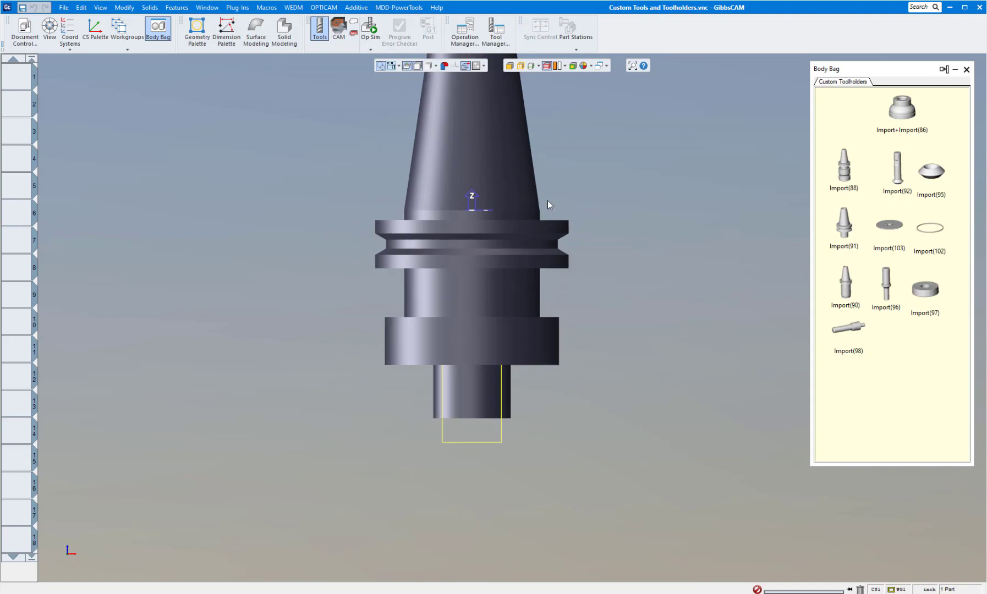
pyautogui.moveTo(579, 199); pyautogui.dragTo(579, 199, button='middle')
pyautogui.press('Left')
pyautogui.press('Left')
pyautogui.press('Left')
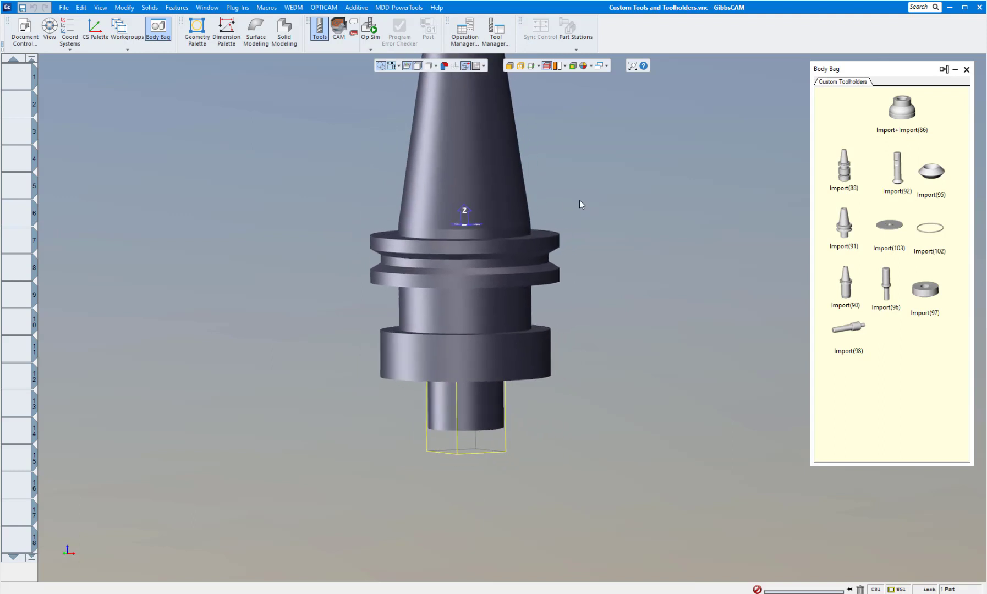
pyautogui.press('Up')
pyautogui.press('Up')
pyautogui.press('Up')
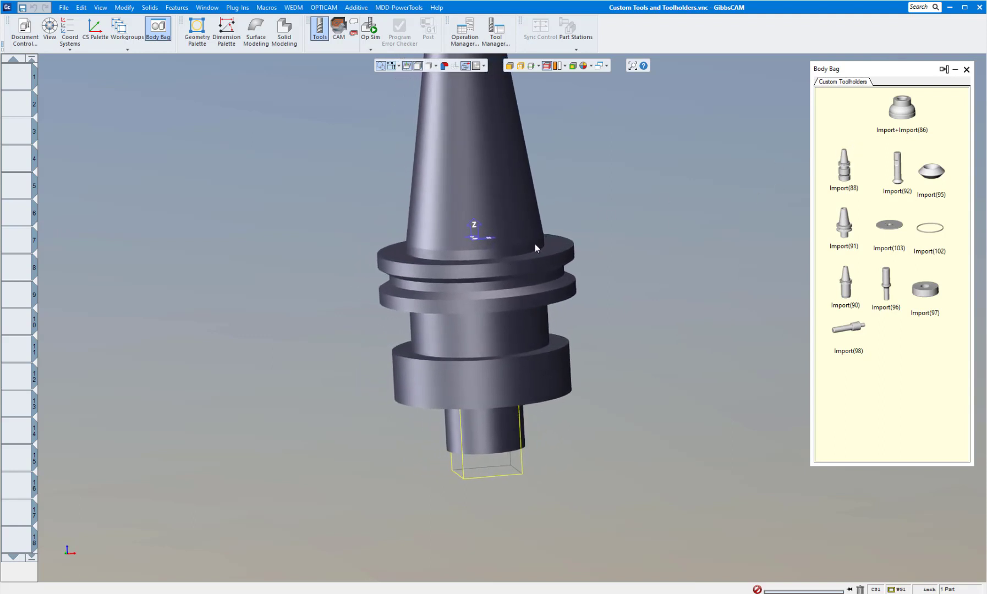
pyautogui.scroll(-3, 517, 217)
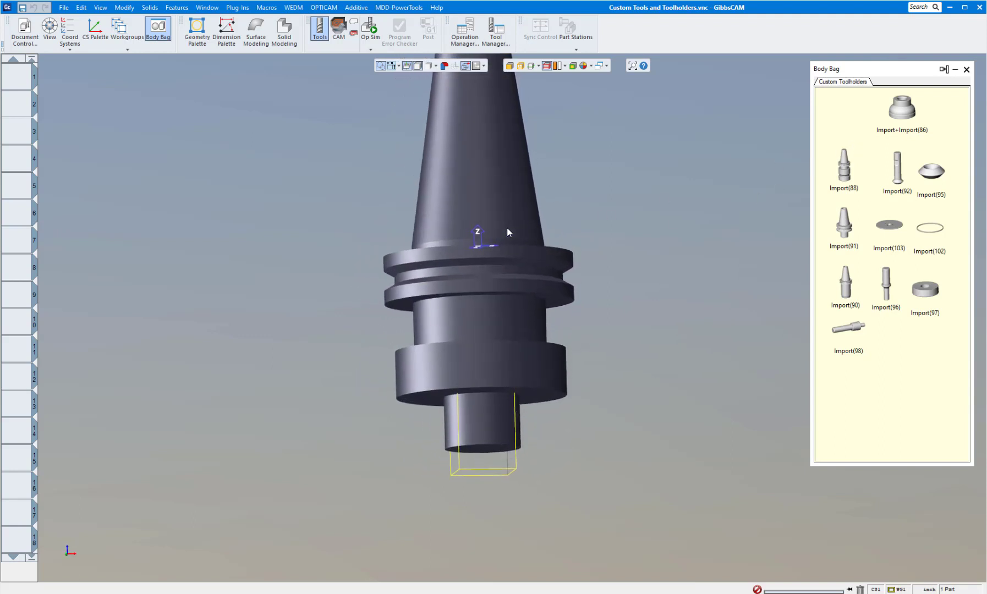
# Bring the Import+Import(86) body into the workspace and examine its placement against the toolholder
pyautogui.doubleClick(903, 112)
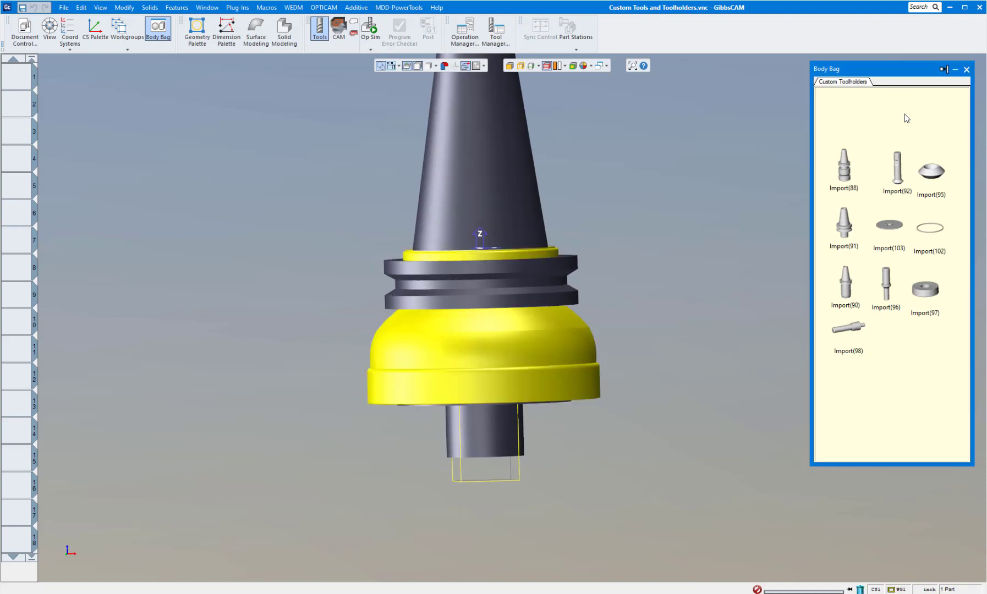
pyautogui.click(721, 232)
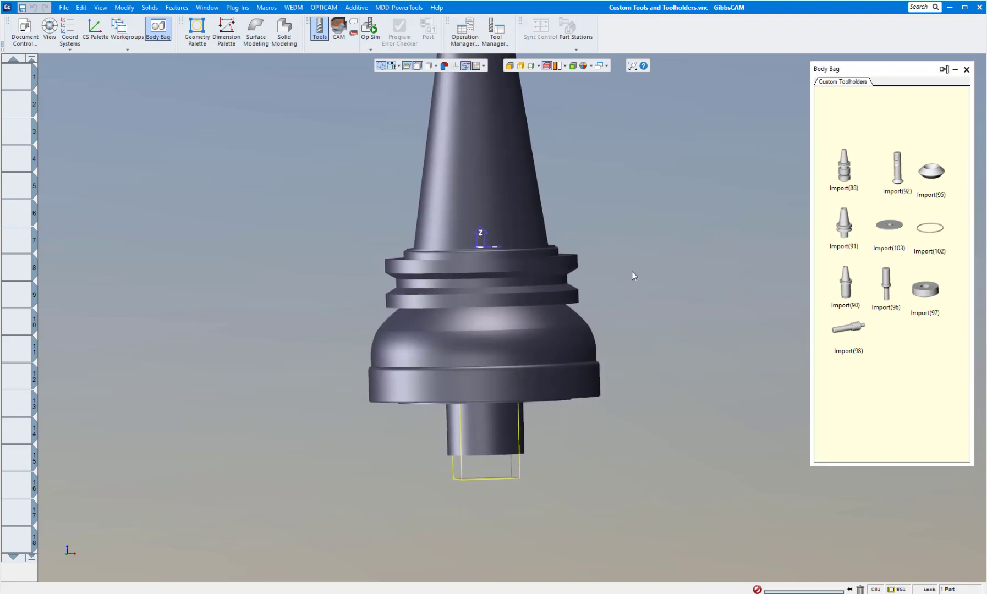
pyautogui.scroll(1, 545, 263)
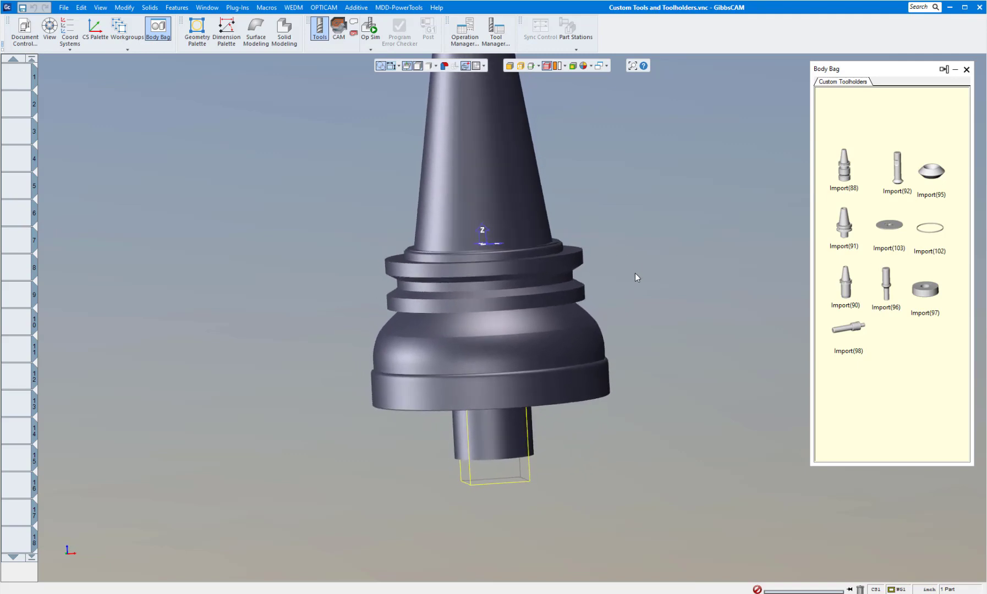
pyautogui.click(581, 317)
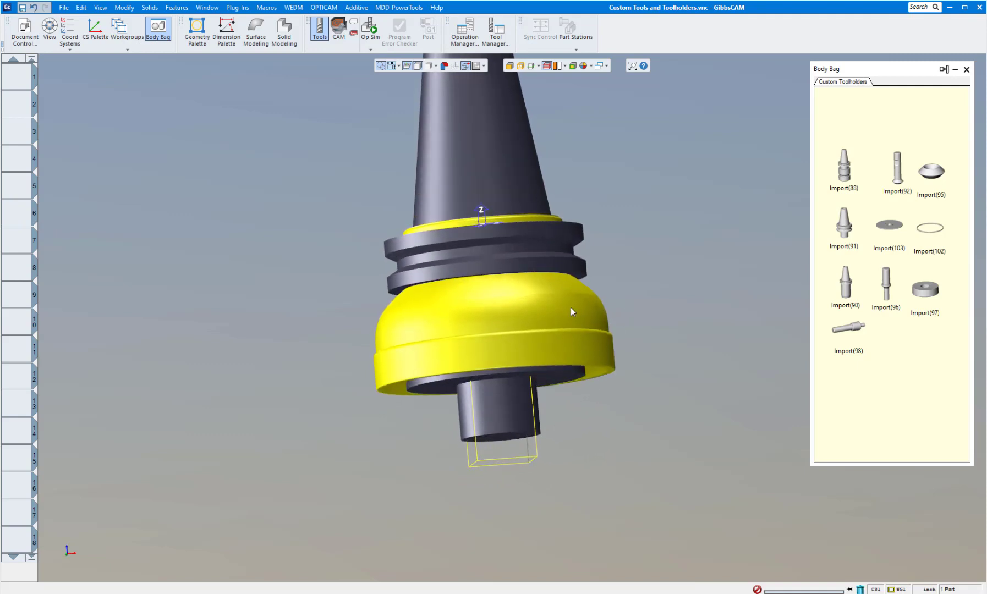
pyautogui.click(648, 294)
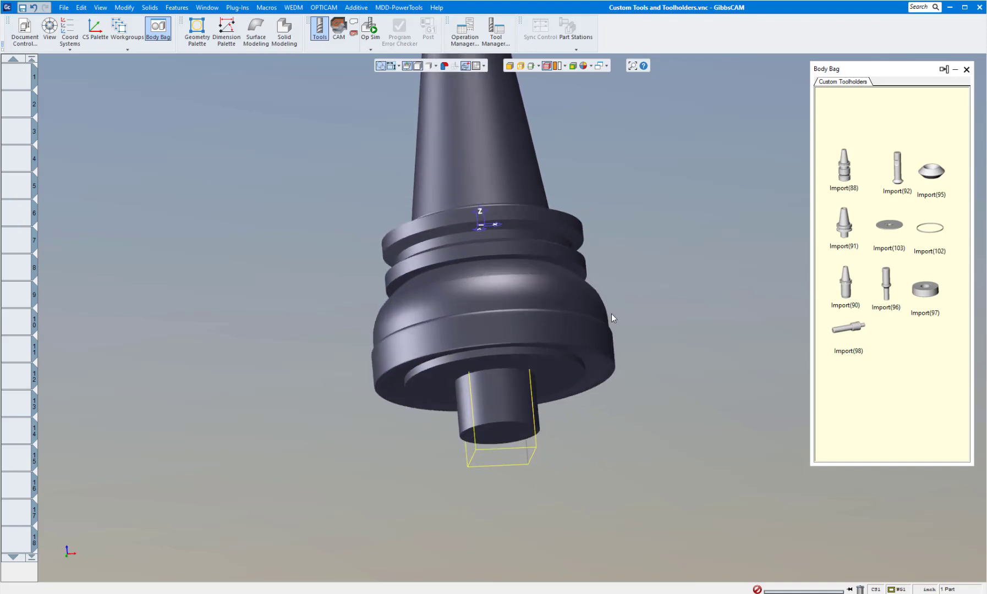
pyautogui.click(581, 340)
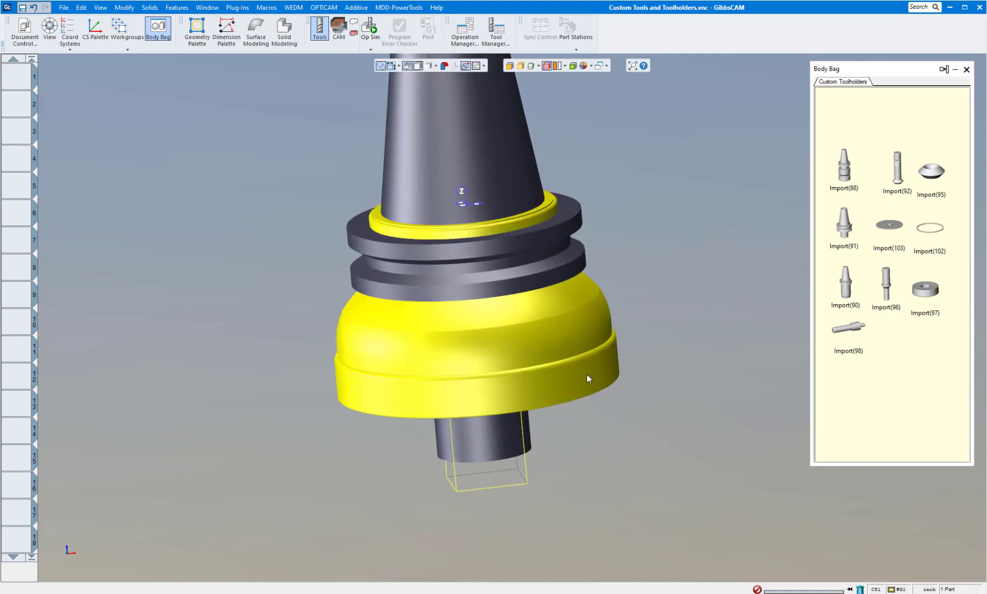
pyautogui.click(655, 337)
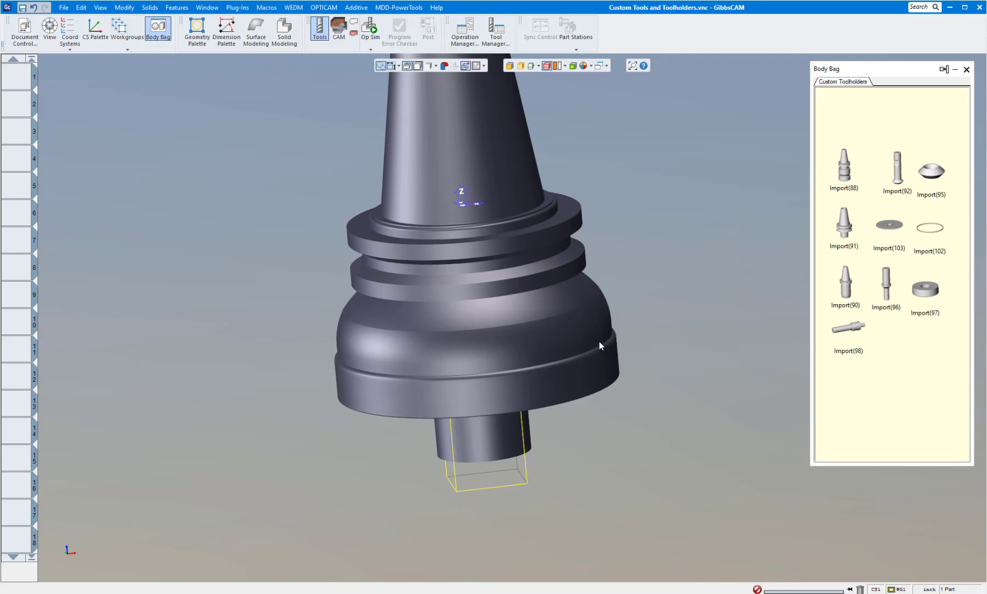
# Move the bell-shaped body down the toolholder's axis until it sits just below the holder's pilot
pyautogui.moveTo(600, 346); pyautogui.dragTo(573, 313, button='middle')
pyautogui.click(572, 313)
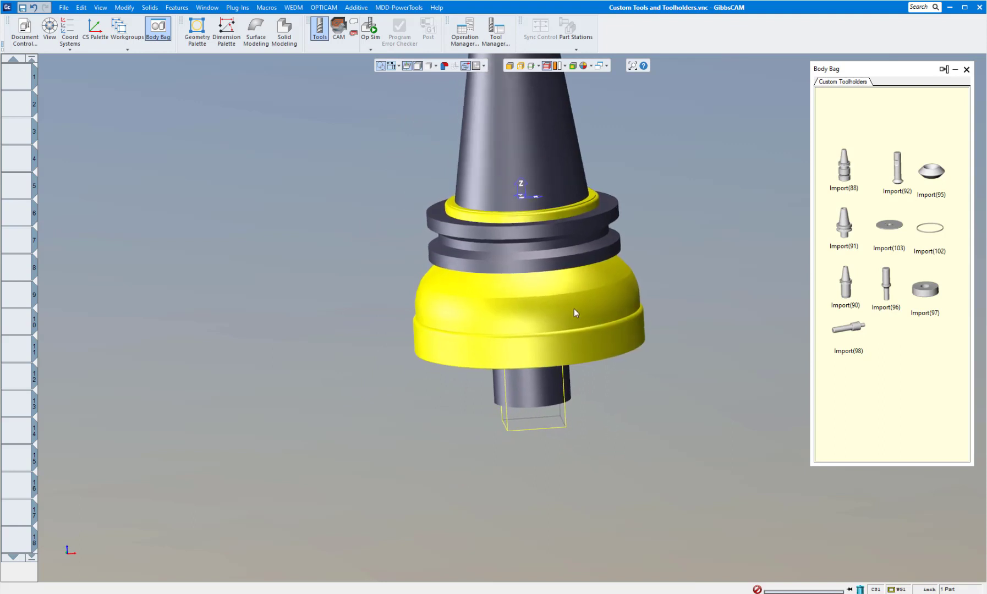
pyautogui.doubleClick(538, 312)
pyautogui.moveTo(523, 245); pyautogui.dragTo(497, 467)
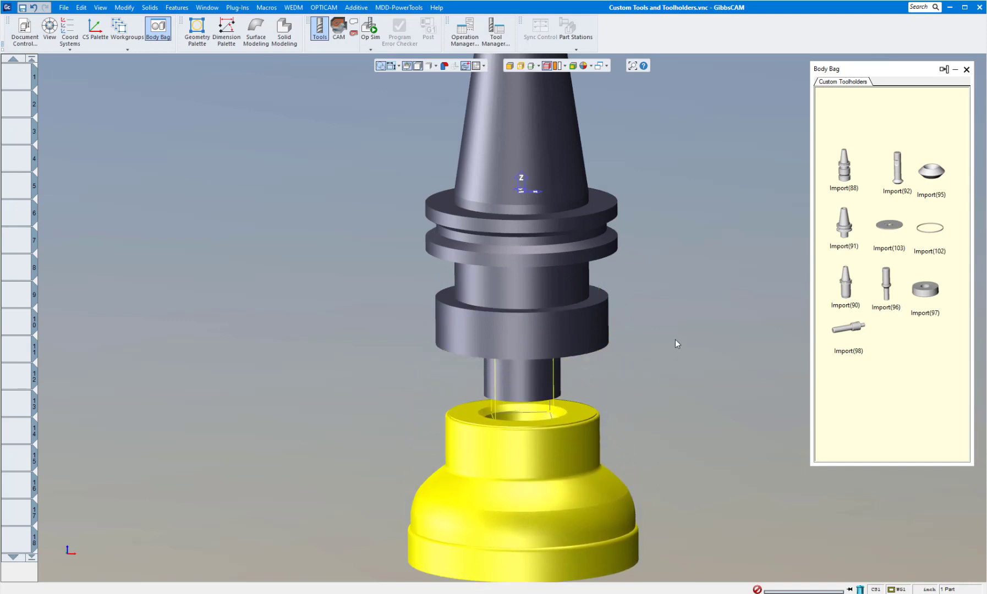
pyautogui.click(674, 354)
pyautogui.scroll(2, 671, 355)
pyautogui.moveTo(671, 356); pyautogui.dragTo(632, 326, button='middle')
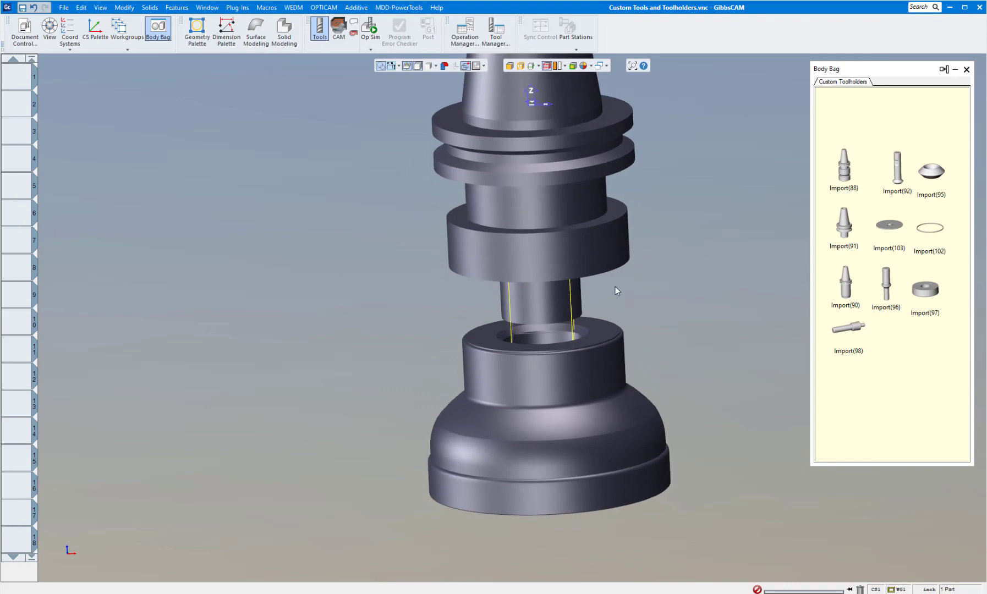
pyautogui.moveTo(381, 210); pyautogui.dragTo(368, 181, button='middle')
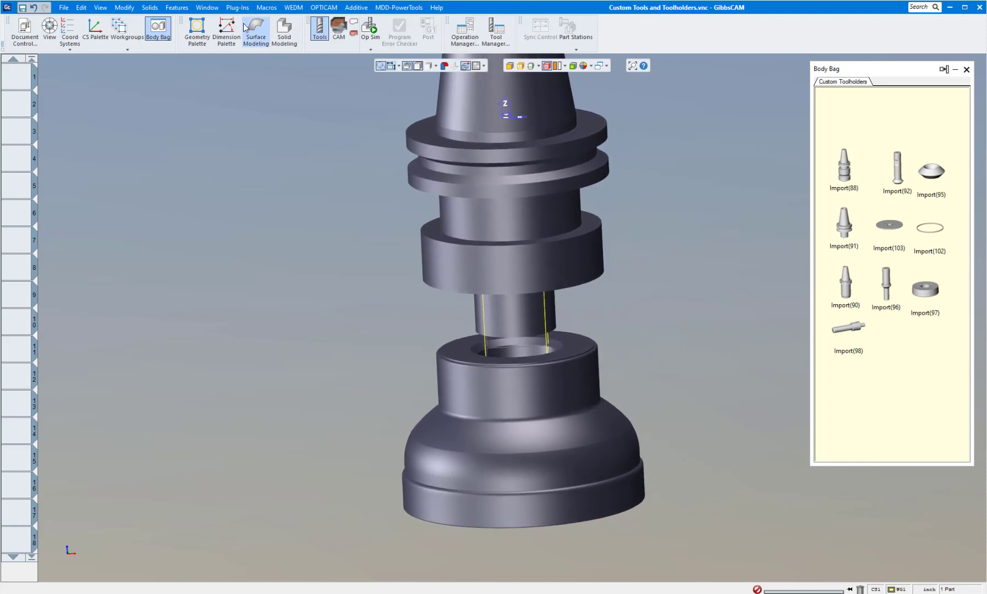
# Use Solids Alignment to mate the bell-shaped body's top face with the underside of the toolholder's lower collar
pyautogui.click(237, 7)
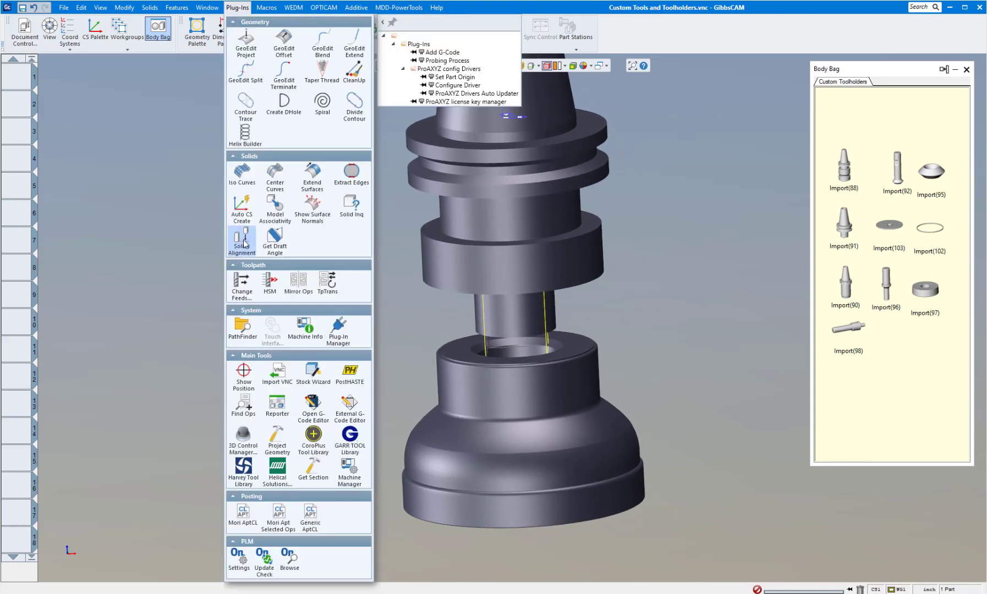
pyautogui.click(244, 241)
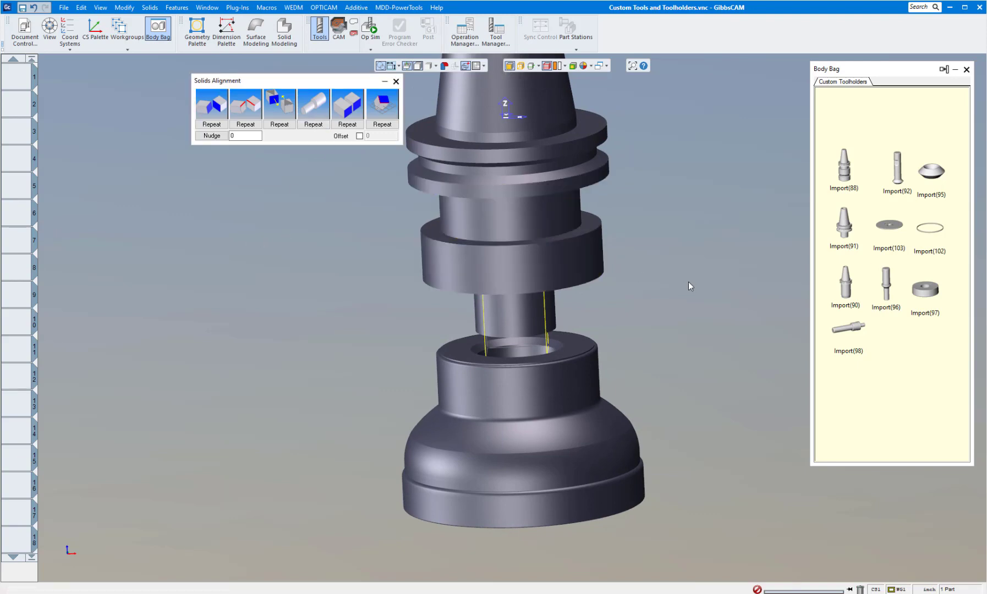
pyautogui.moveTo(689, 281); pyautogui.dragTo(616, 360, button='middle')
pyautogui.click(576, 253)
pyautogui.press('Up')
pyautogui.press('Up')
pyautogui.press('Up')
pyautogui.press('Up')
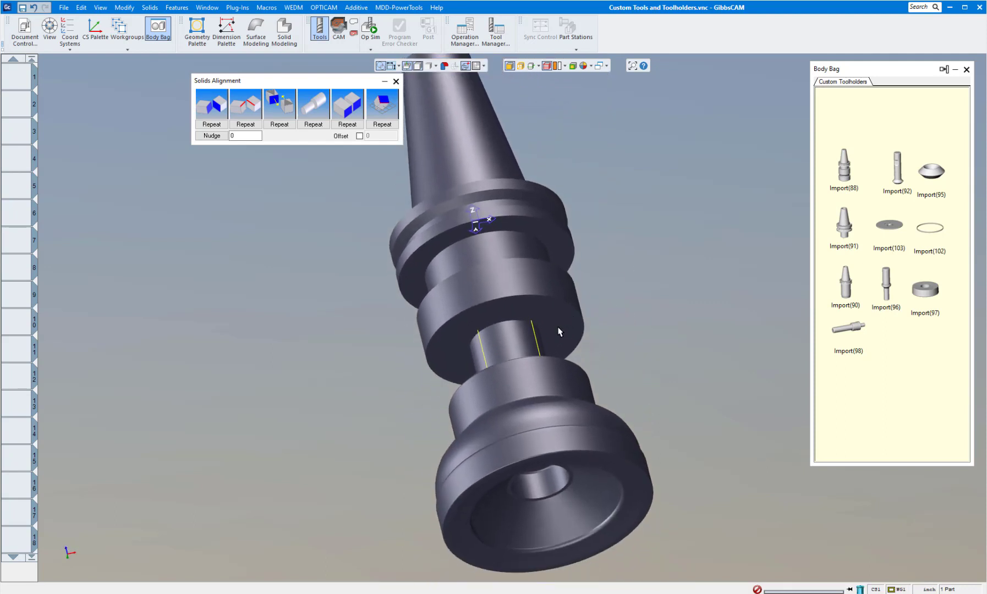
pyautogui.click(558, 331)
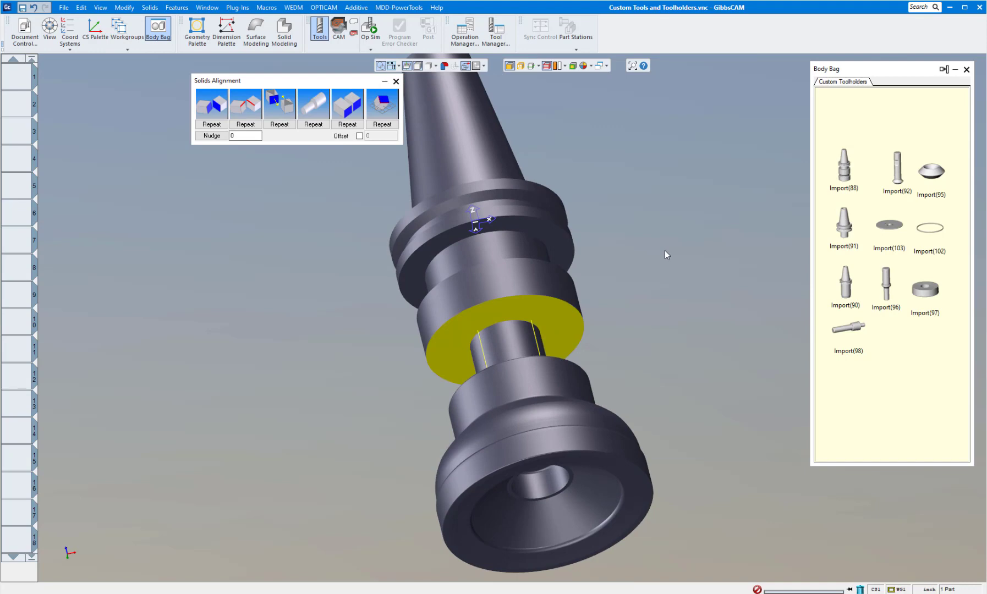
pyautogui.click(348, 111)
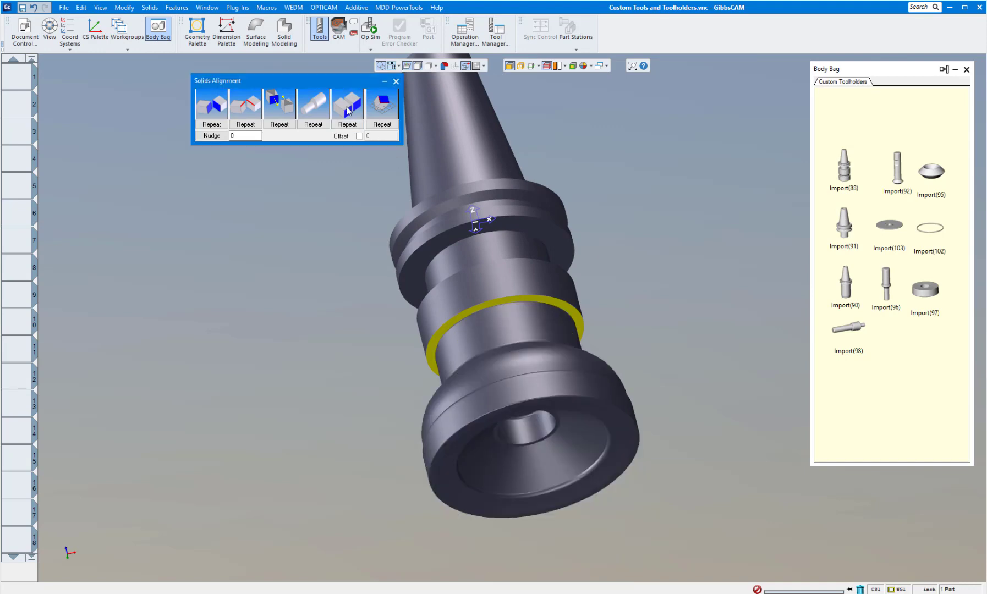
pyautogui.click(395, 82)
pyautogui.click(596, 142)
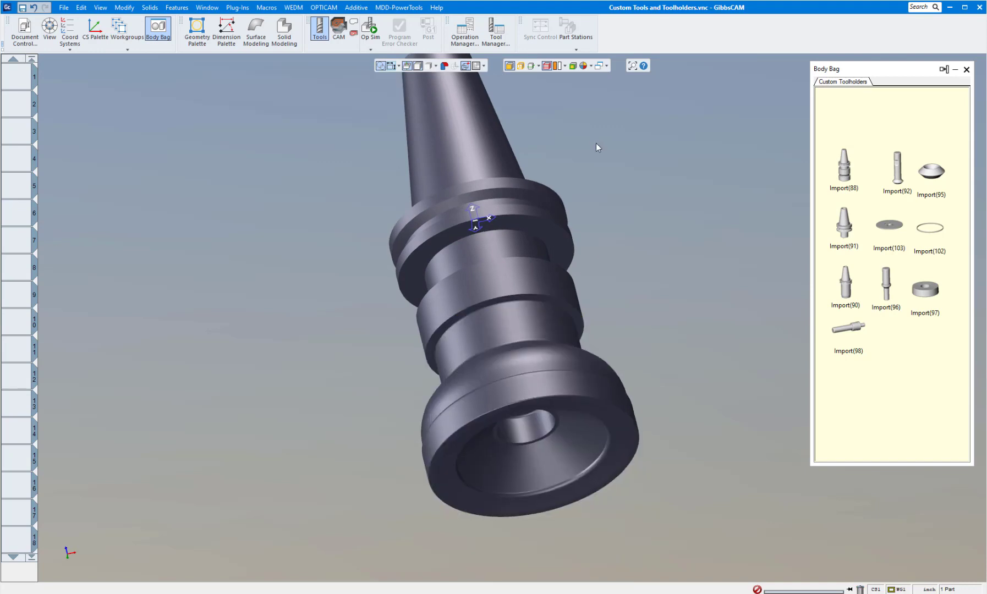
# Join the toolholder and the bell-shaped body into one solid with a Boolean addition, and confirm they select as one body
pyautogui.press('Down')
pyautogui.press('Down')
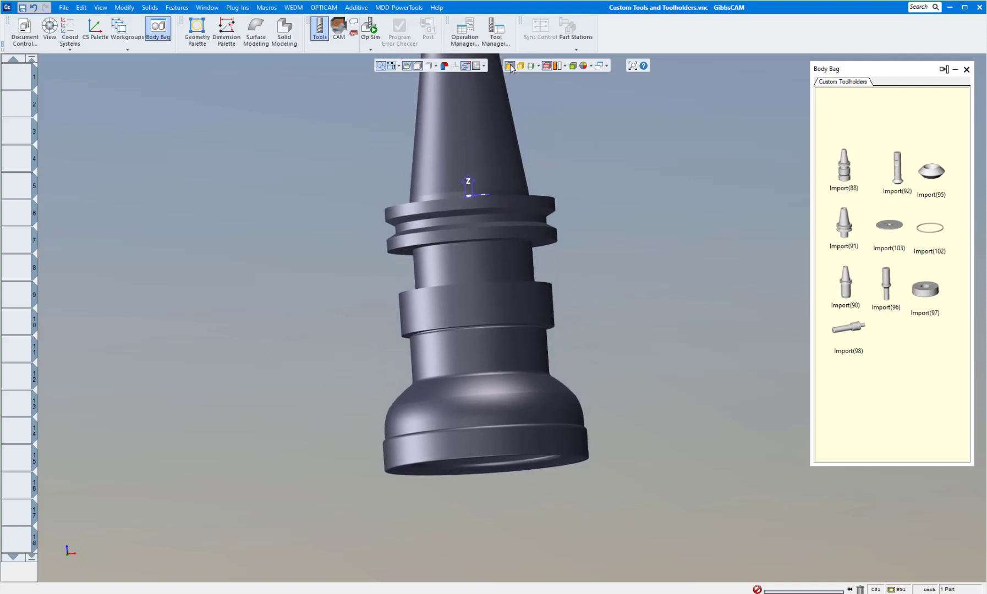
pyautogui.click(502, 359)
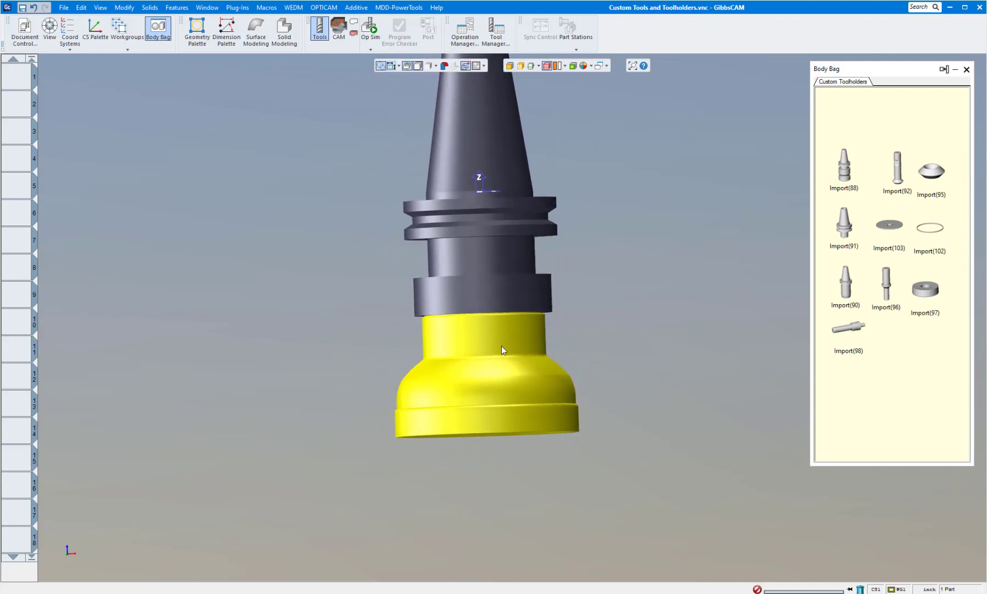
pyautogui.click(483, 271)
pyautogui.click(476, 346)
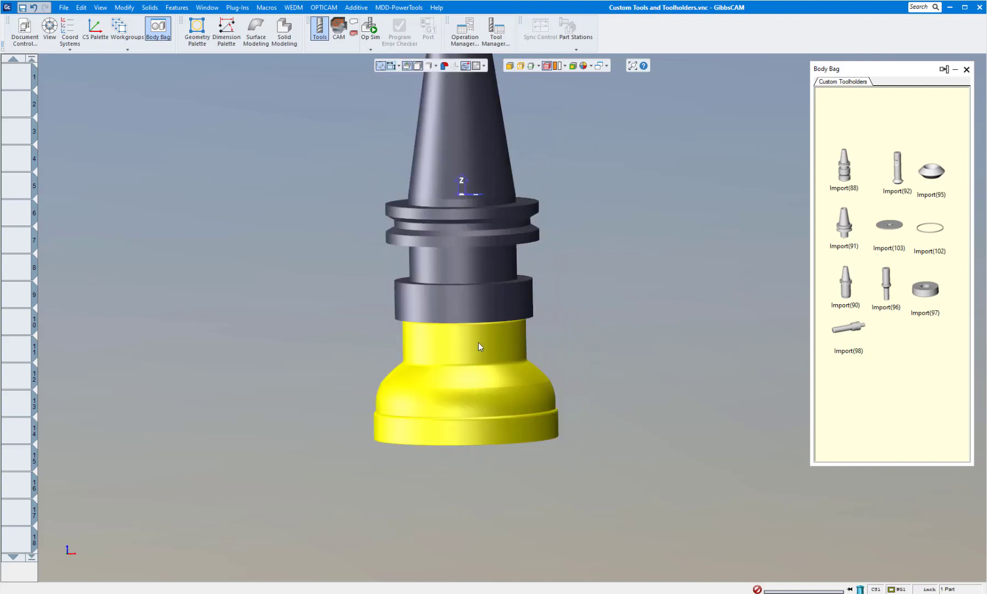
pyautogui.keyDown('shift'); pyautogui.click(471, 305); pyautogui.keyUp('shift')
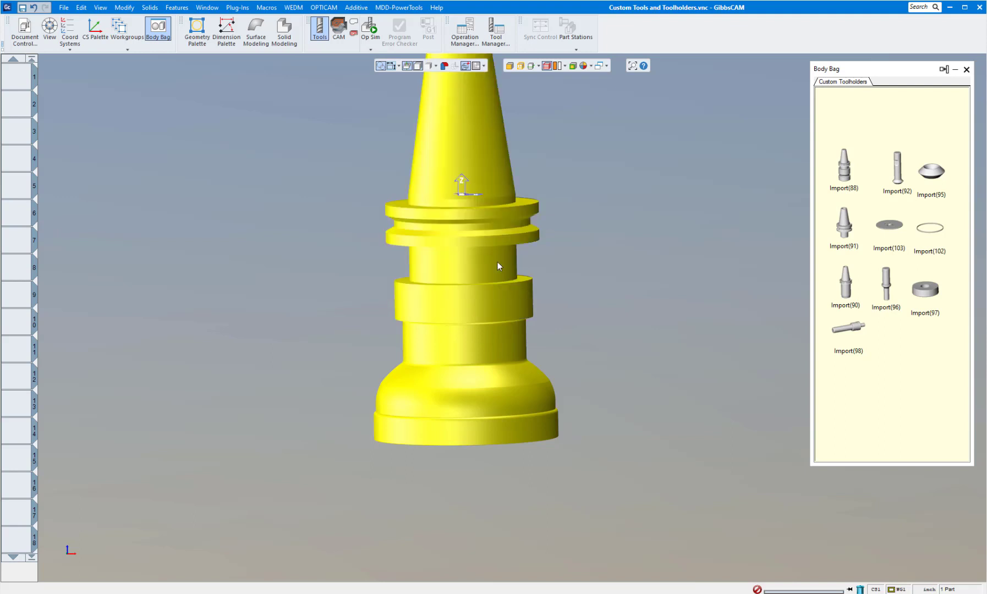
pyautogui.click(283, 27)
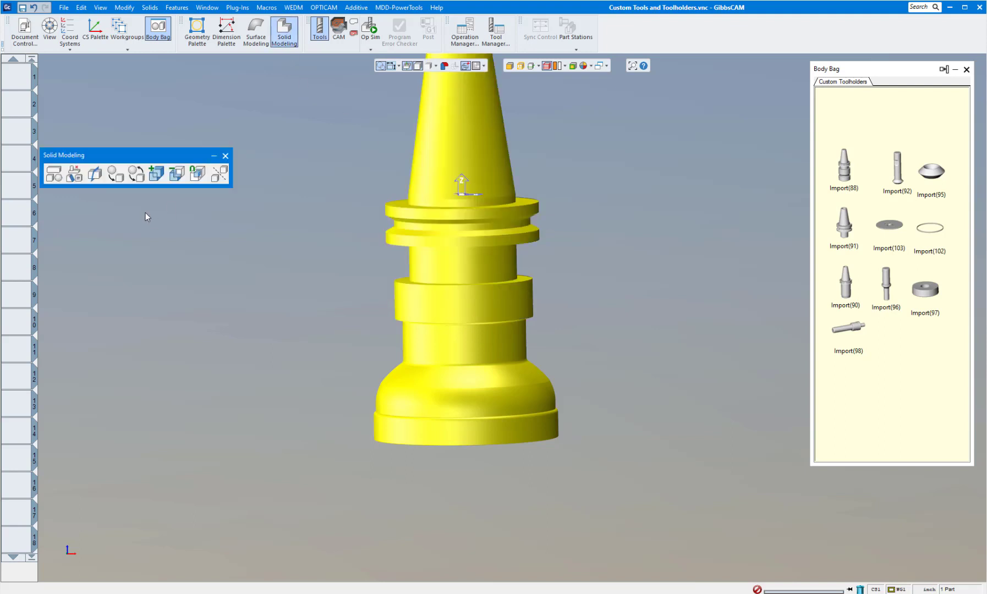
pyautogui.click(162, 178)
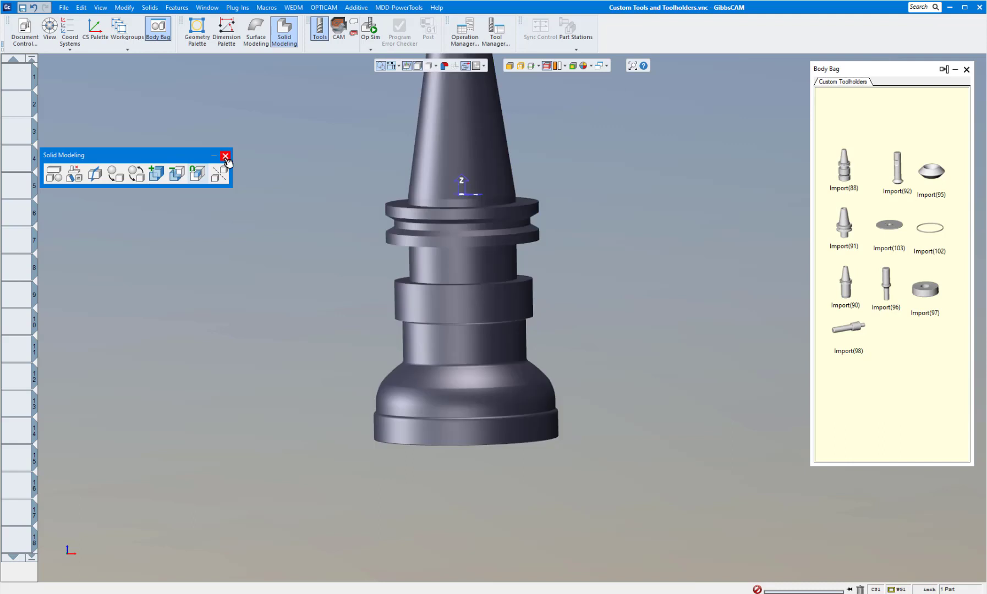
pyautogui.click(226, 157)
pyautogui.click(463, 230)
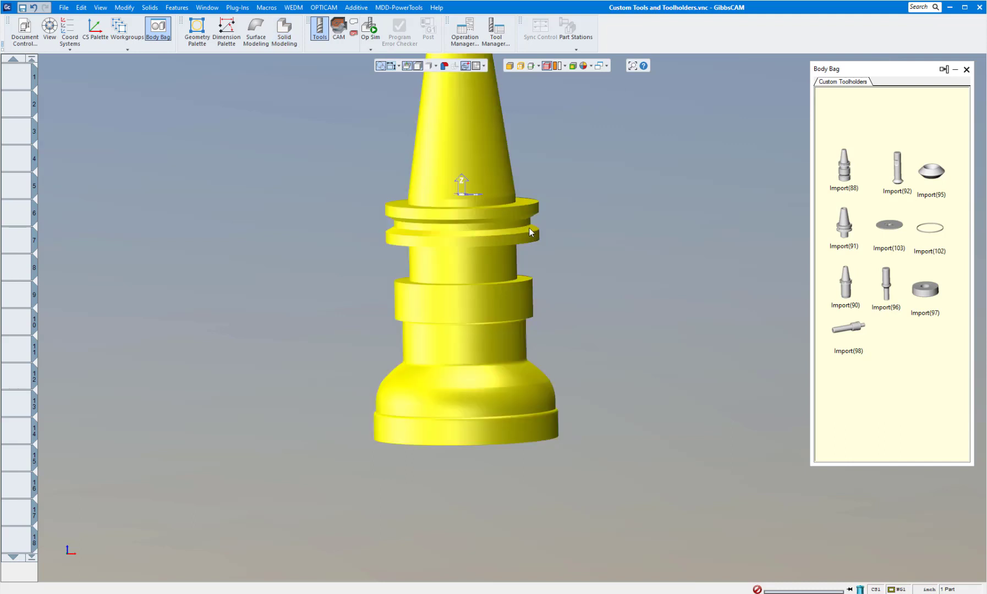
pyautogui.click(596, 229)
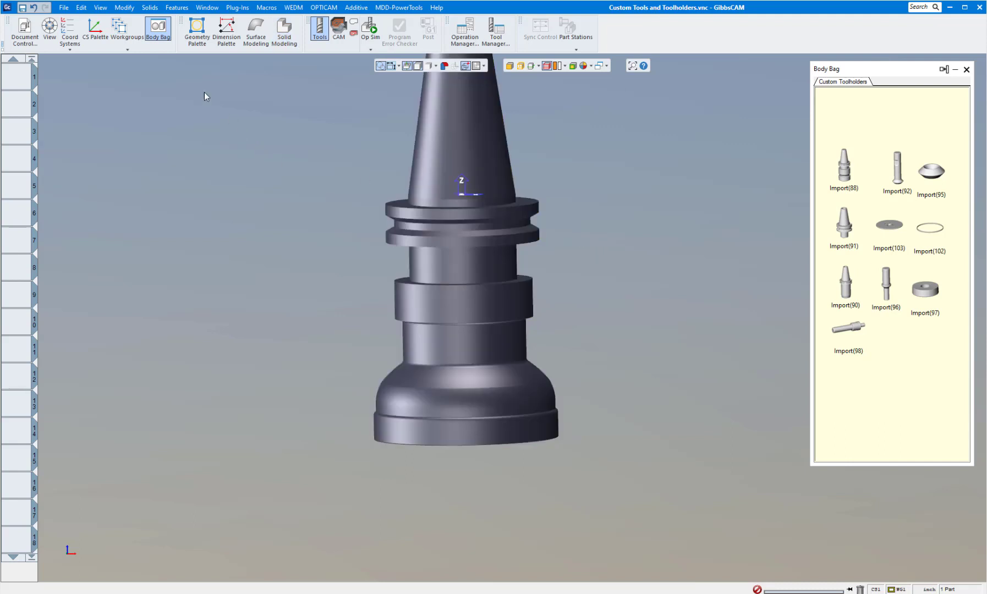
# Shrink-wrap the stock around the combined toolholder and view it from the front
pyautogui.click(124, 7)
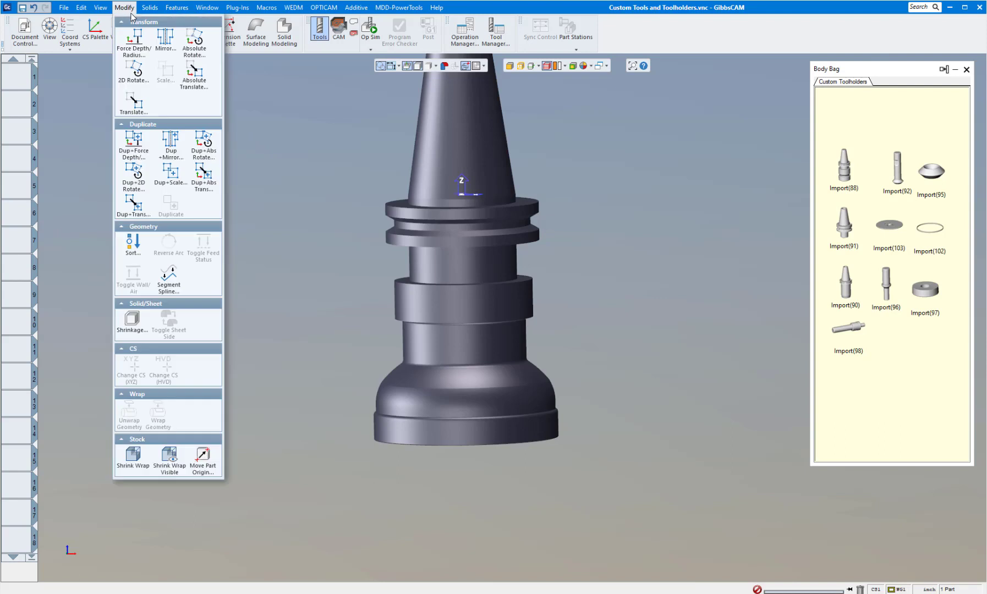
pyautogui.click(160, 458)
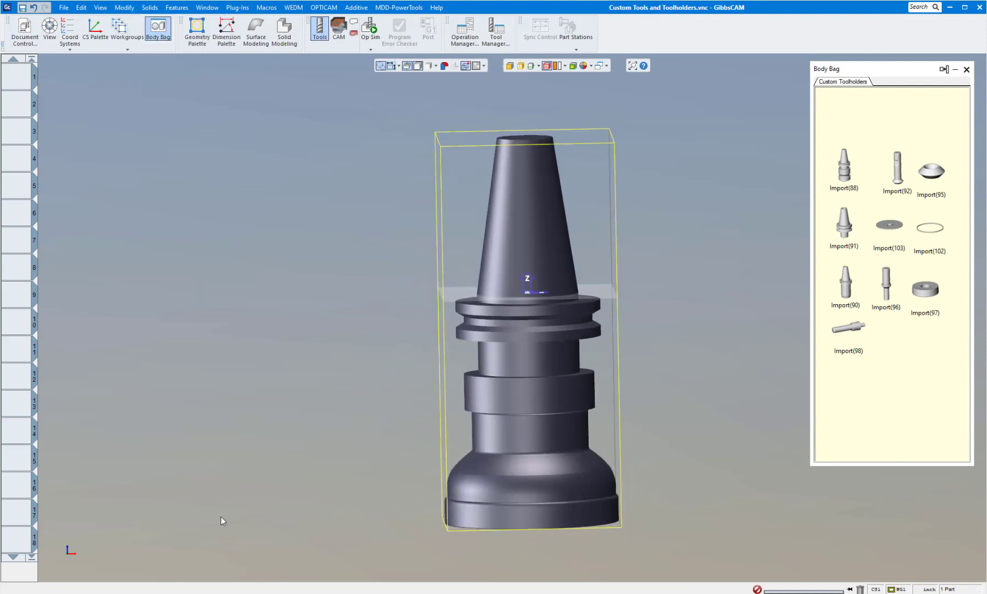
pyautogui.click(86, 547)
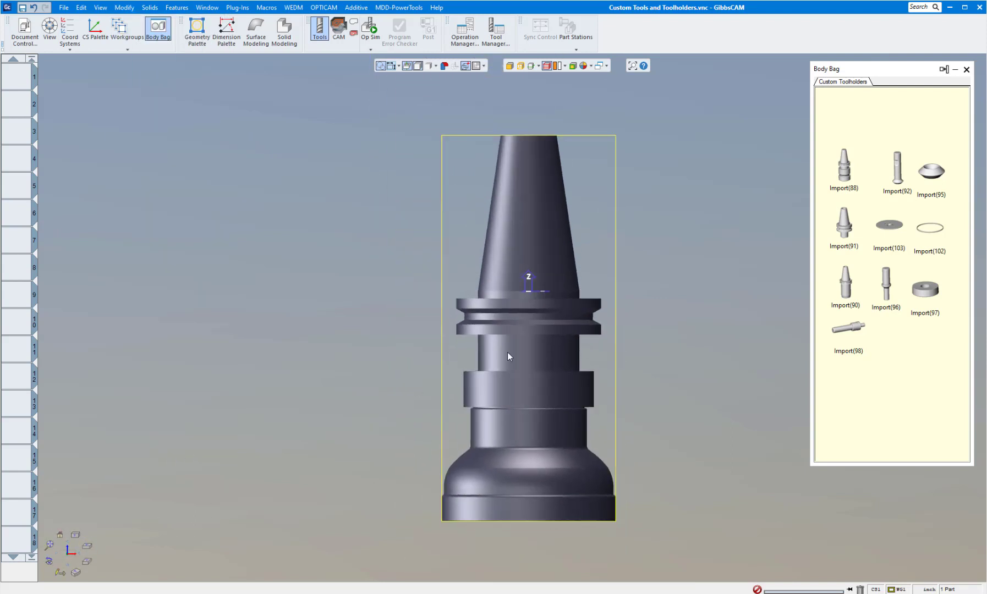
pyautogui.scroll(2, 672, 419)
pyautogui.scroll(-2, 631, 396)
pyautogui.moveTo(592, 403); pyautogui.dragTo(474, 351, button='middle')
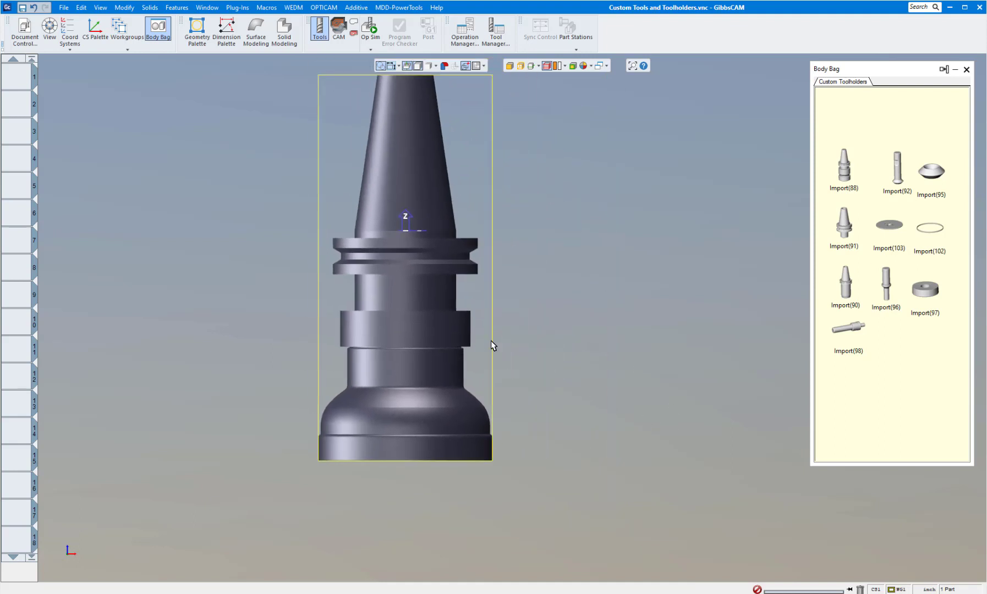
pyautogui.click(532, 67)
pyautogui.scroll(-1, 396, 251)
# Check the stock's Z Min in the document settings to find how far the toolholder extends below the origin
pyautogui.click(25, 31)
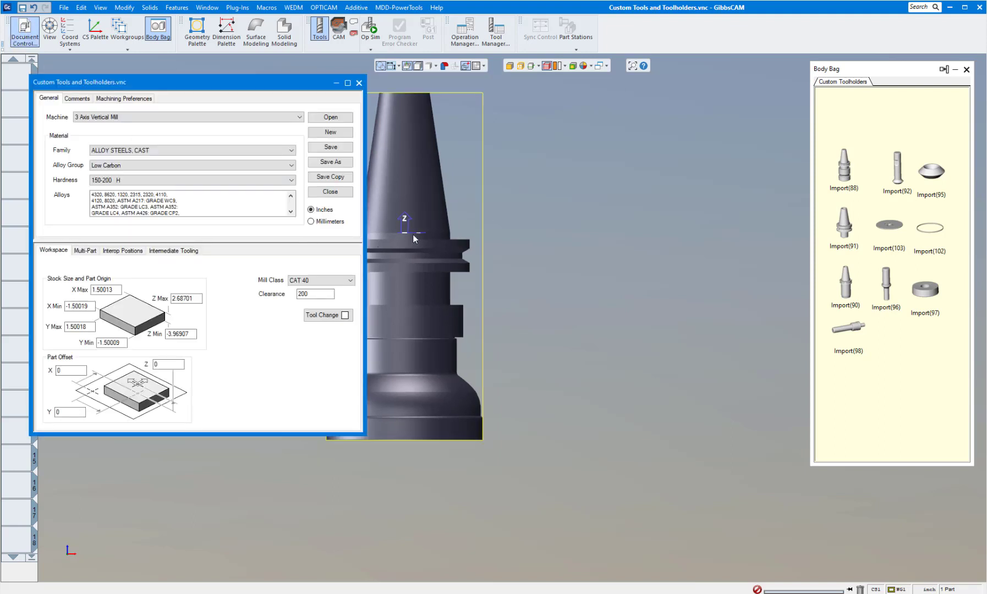
pyautogui.moveTo(540, 251); pyautogui.dragTo(644, 254, button='middle')
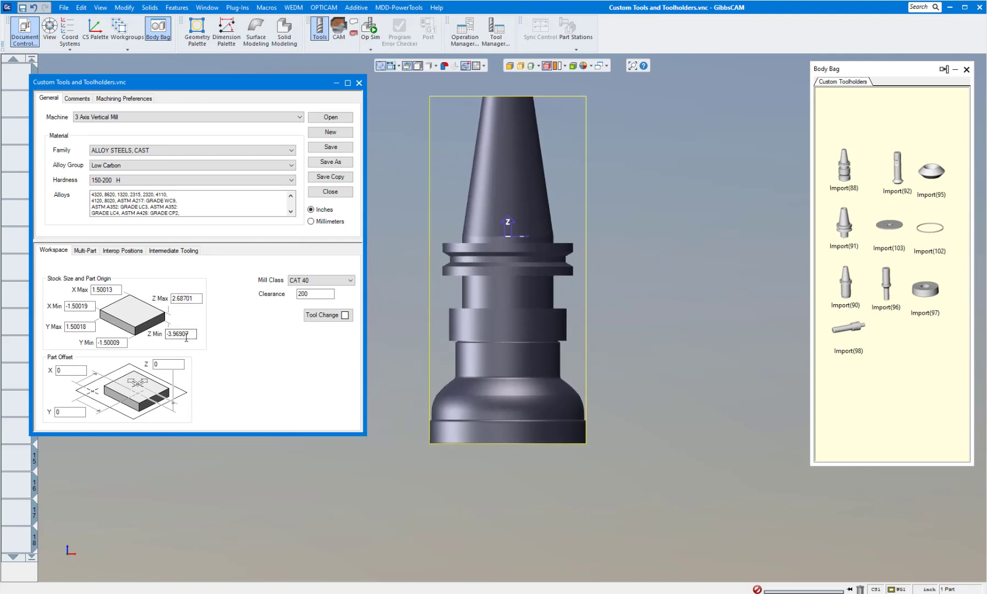
pyautogui.scroll(-1, 598, 387)
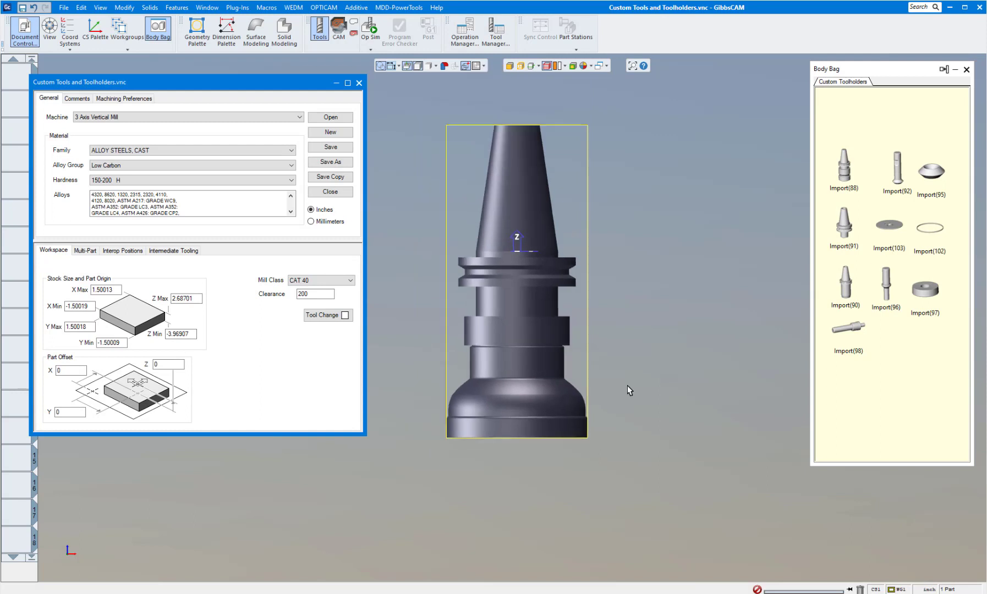
pyautogui.moveTo(627, 386); pyautogui.dragTo(680, 389, button='middle')
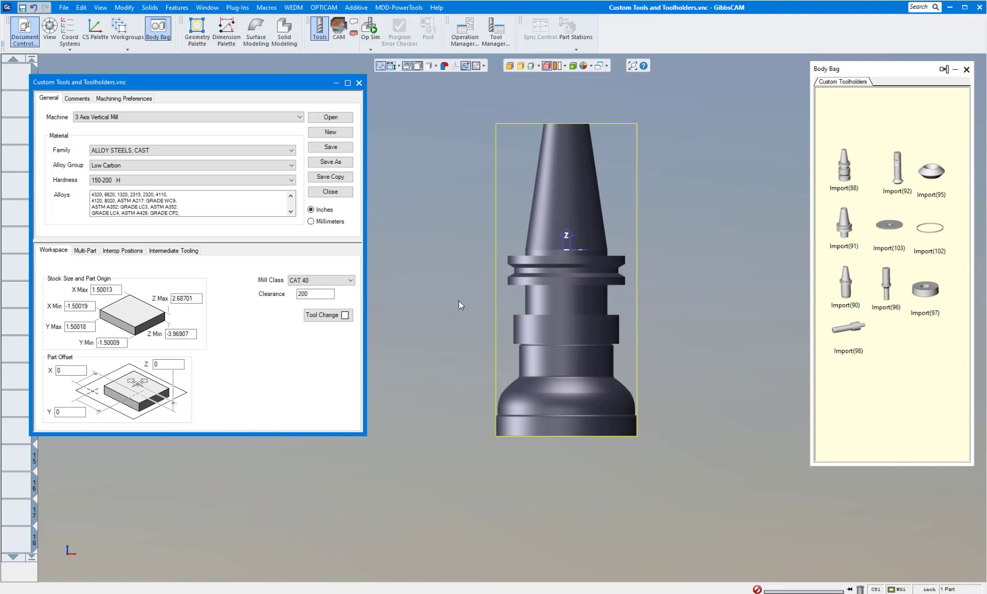
pyautogui.click(460, 169)
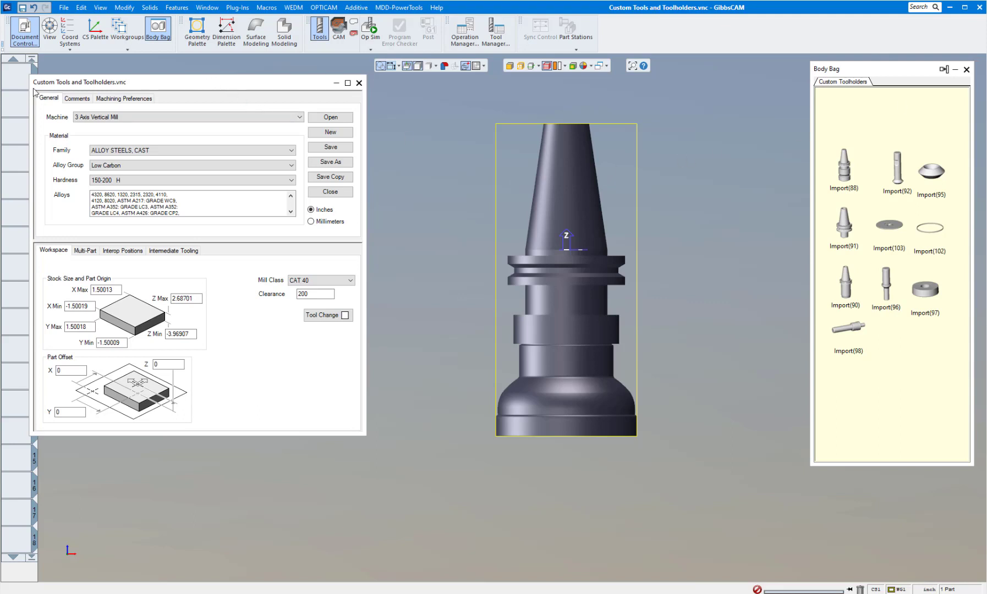
# Create a 3D Form milling tool in the first tool position and apply the combined toolholder body to it
pyautogui.doubleClick(16, 77)
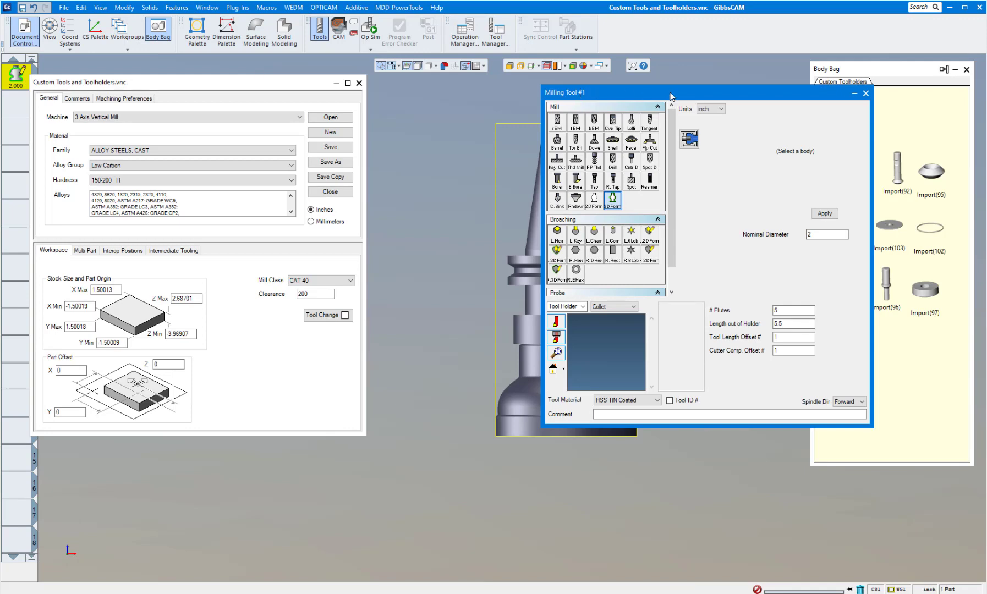
pyautogui.moveTo(671, 96); pyautogui.dragTo(788, 181)
pyautogui.click(581, 224)
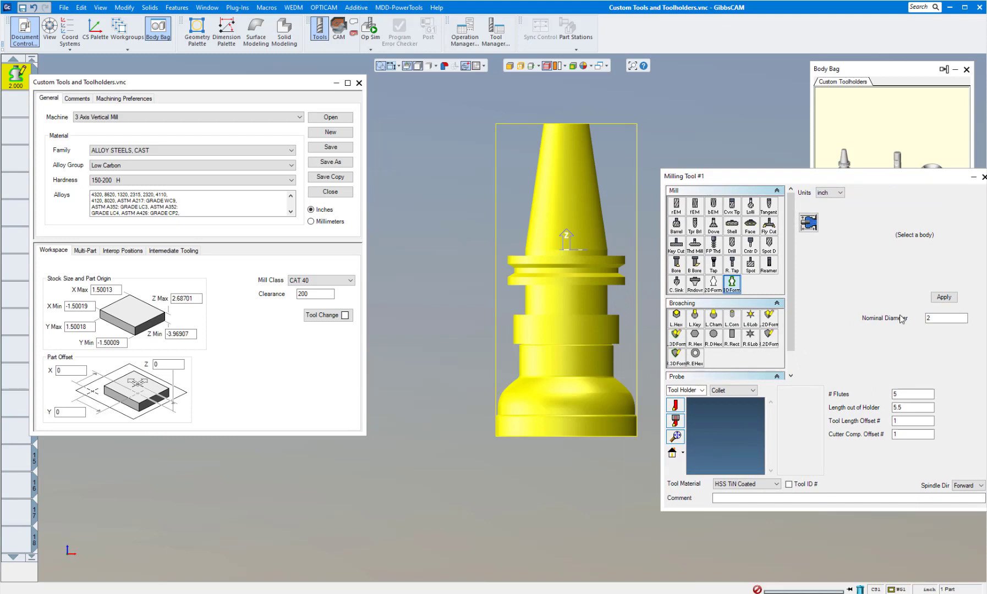
pyautogui.click(937, 298)
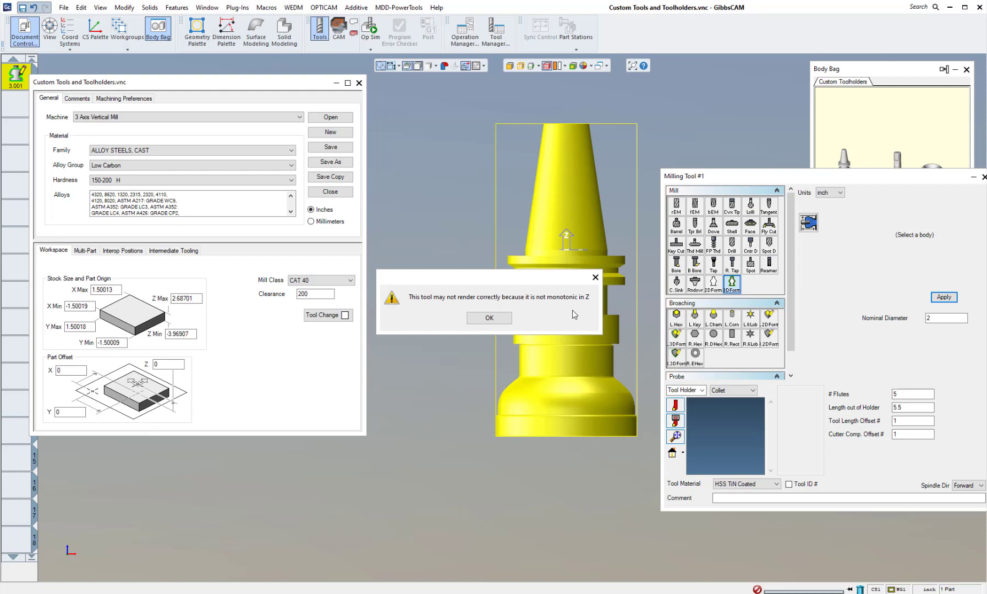
pyautogui.click(490, 318)
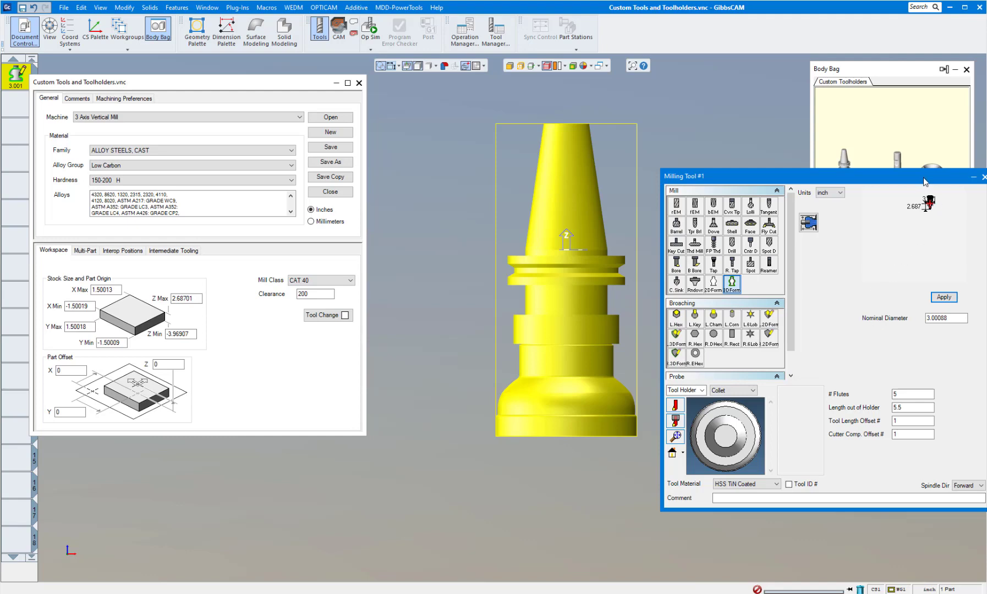
pyautogui.moveTo(913, 177); pyautogui.dragTo(871, 214)
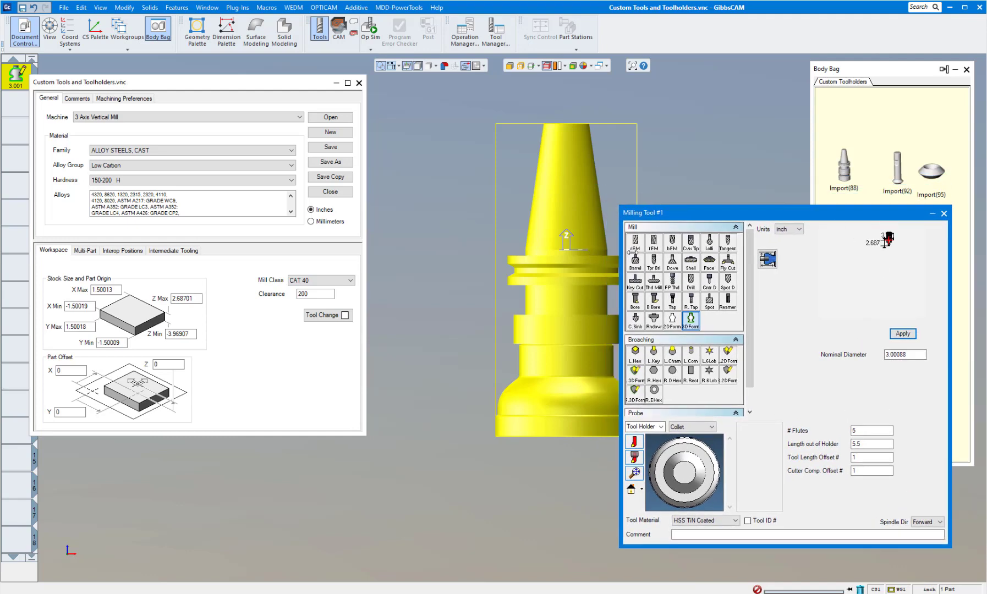
pyautogui.click(944, 214)
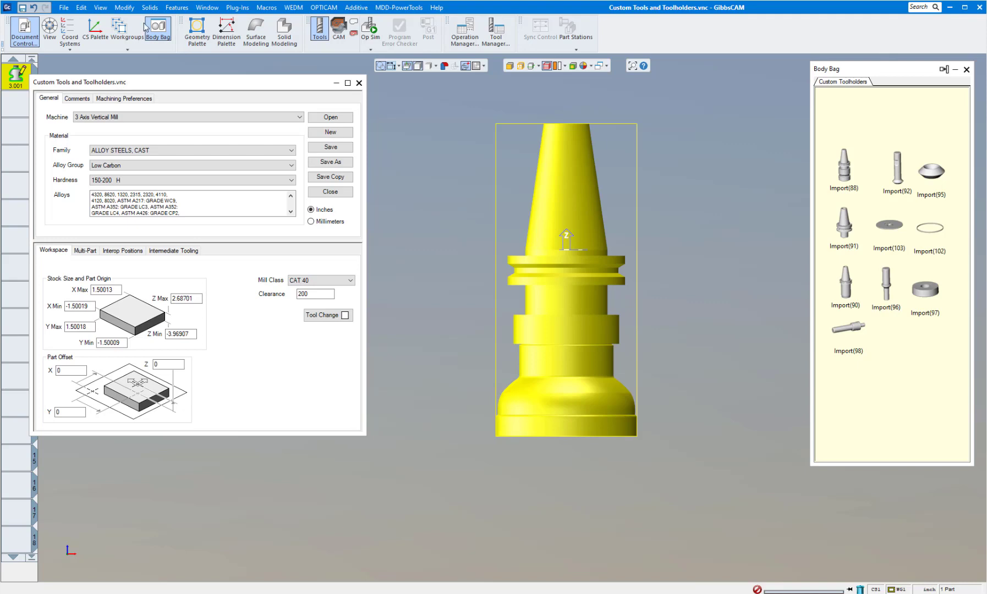
# Translate the toolholder body 3.96907 in Z so its bottom face sits at the origin, and inspect the placement
pyautogui.click(124, 8)
pyautogui.click(141, 112)
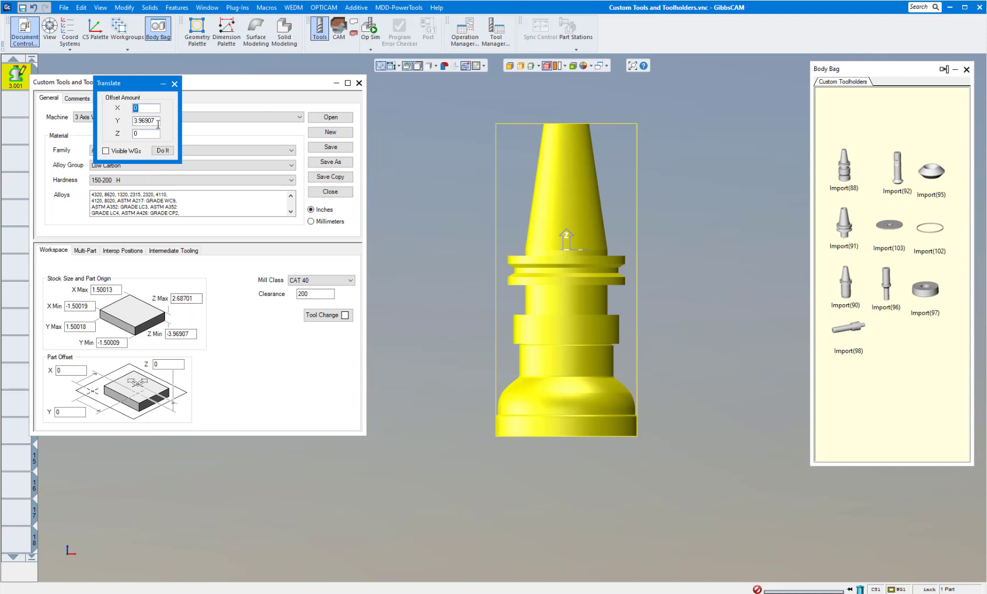
pyautogui.click(165, 152)
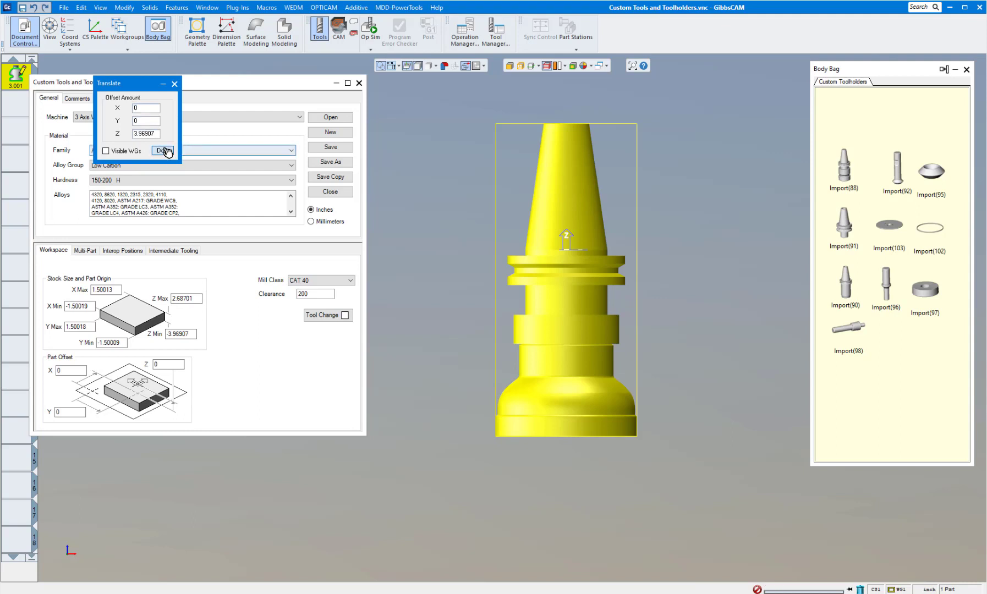
pyautogui.click(168, 150)
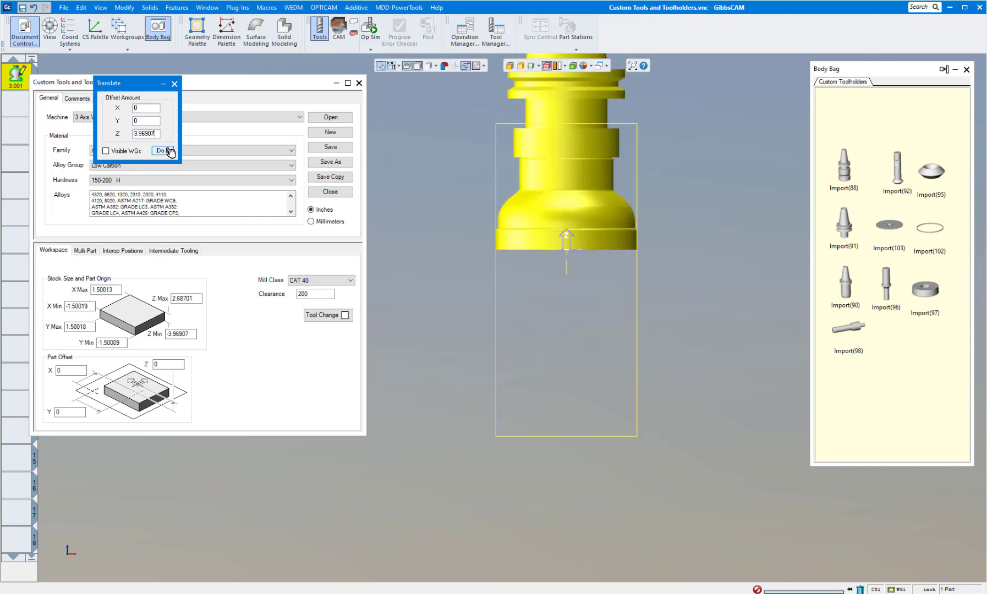
pyautogui.click(490, 222)
pyautogui.scroll(1, 579, 273)
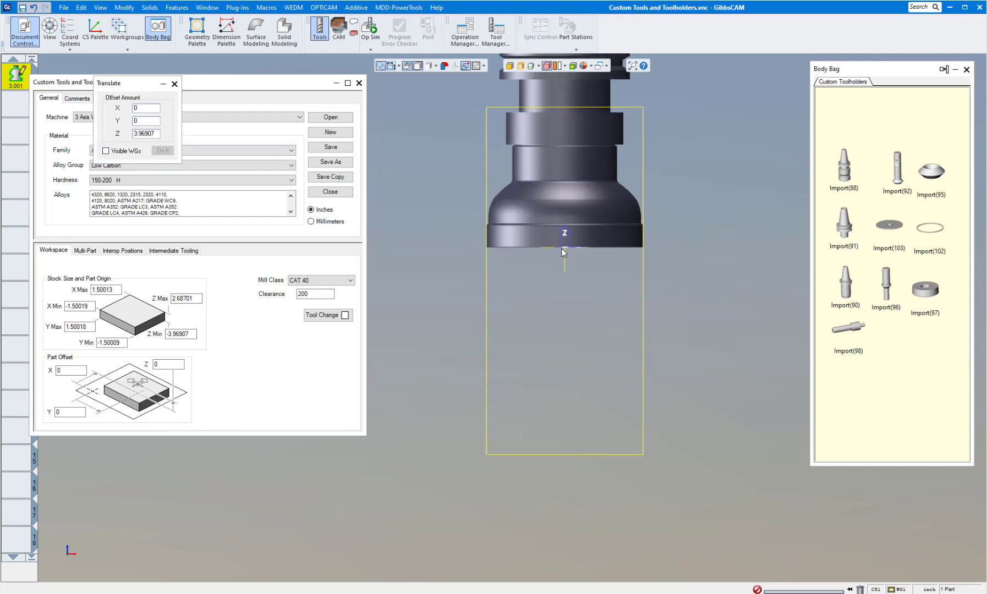
pyautogui.scroll(-2, 561, 248)
pyautogui.moveTo(572, 265); pyautogui.dragTo(561, 284, button='middle')
pyautogui.scroll(-2, 551, 248)
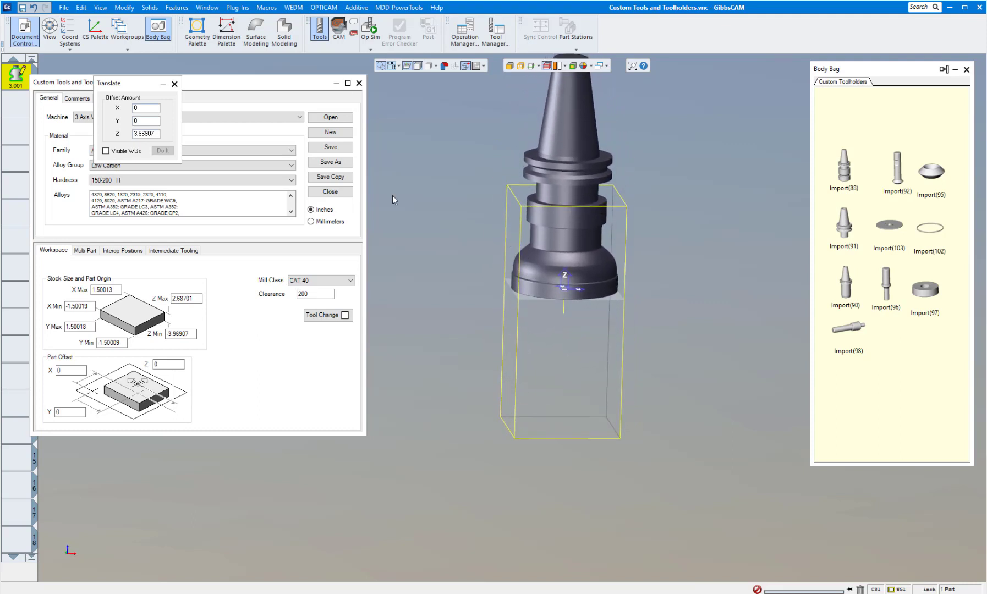
# Close the document settings, reapply the translated toolholder body to the first 3D Form tool, and check the tool's preview
pyautogui.click(358, 84)
pyautogui.doubleClick(18, 77)
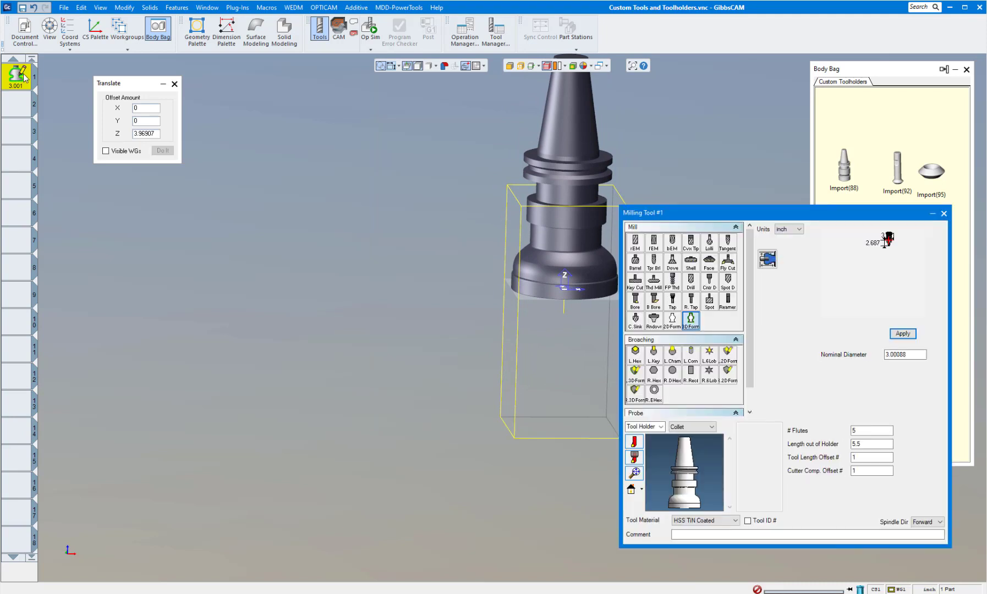
pyautogui.click(582, 163)
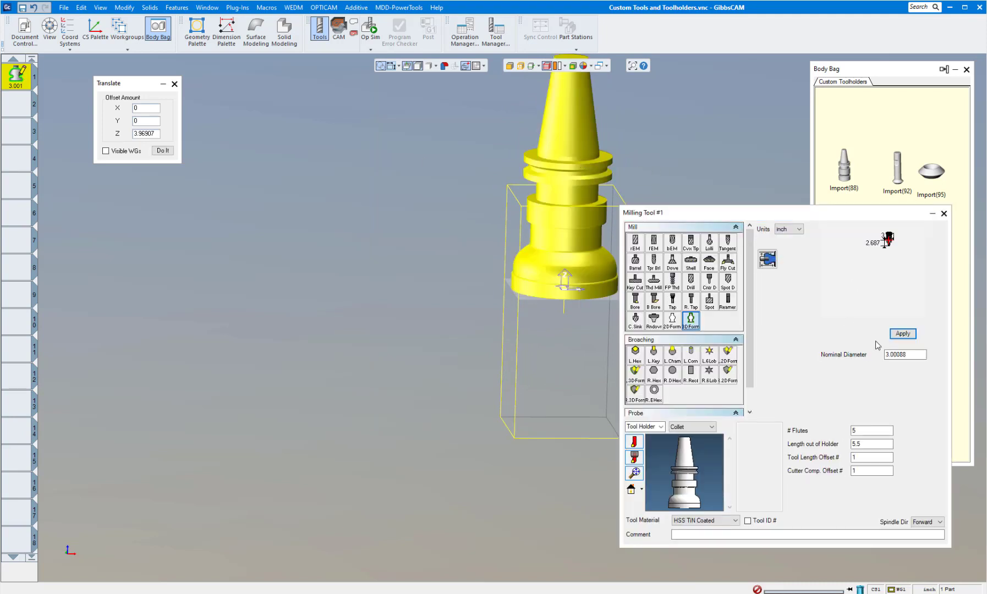
pyautogui.click(903, 336)
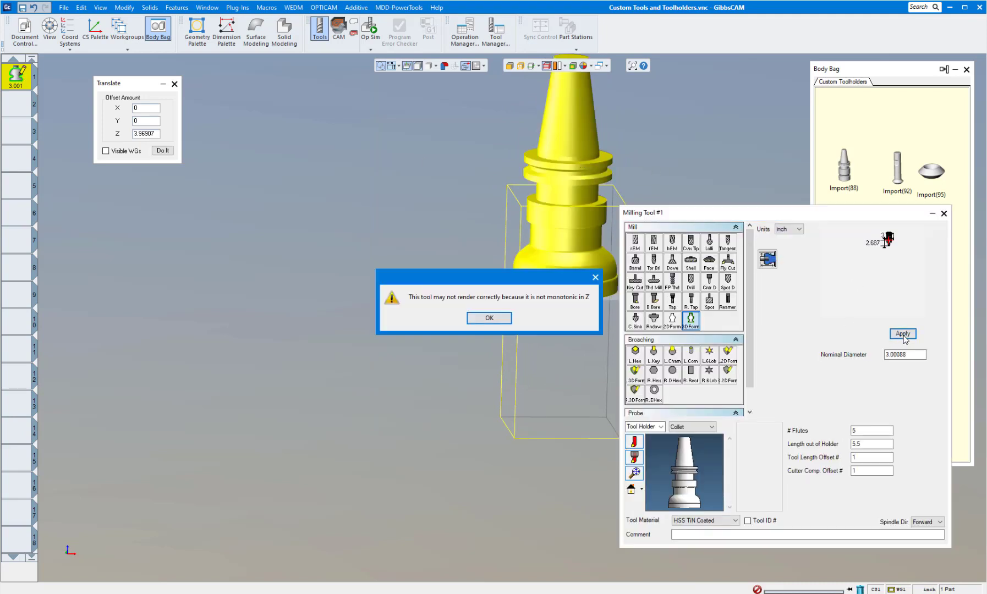
pyautogui.click(491, 316)
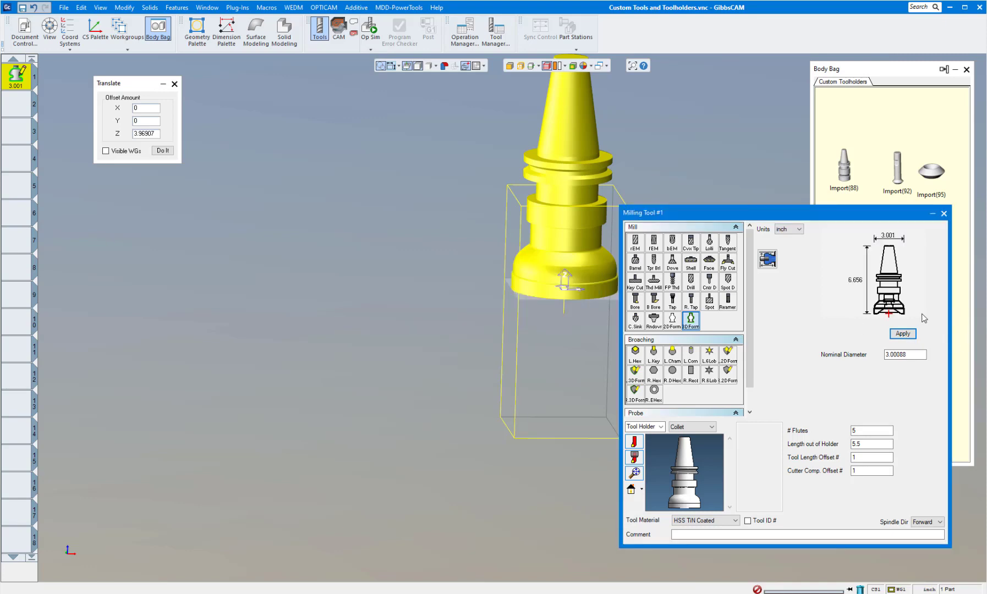
pyautogui.moveTo(852, 217); pyautogui.dragTo(437, 122)
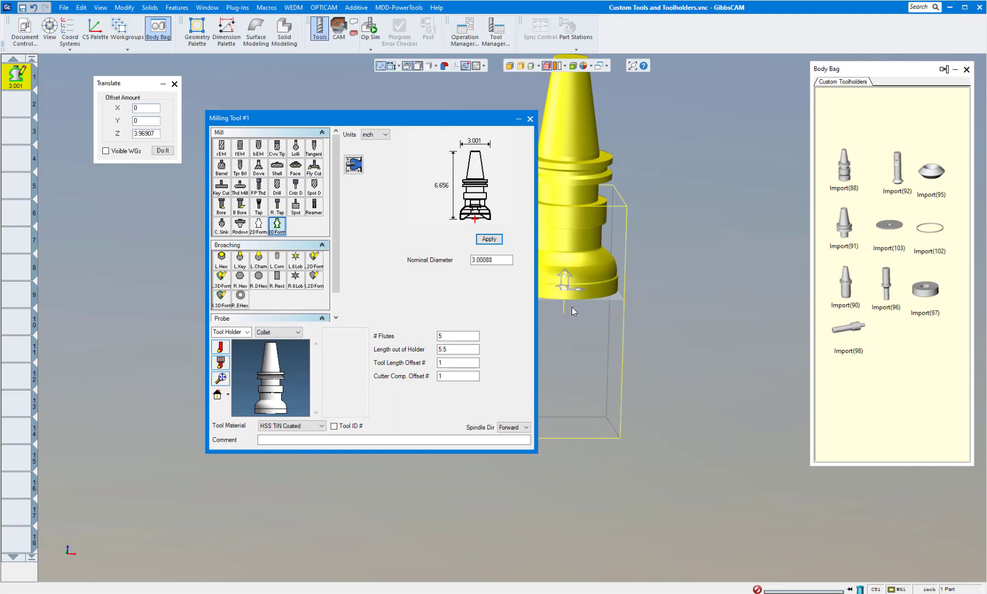
pyautogui.scroll(1, 637, 295)
pyautogui.scroll(-2, 641, 293)
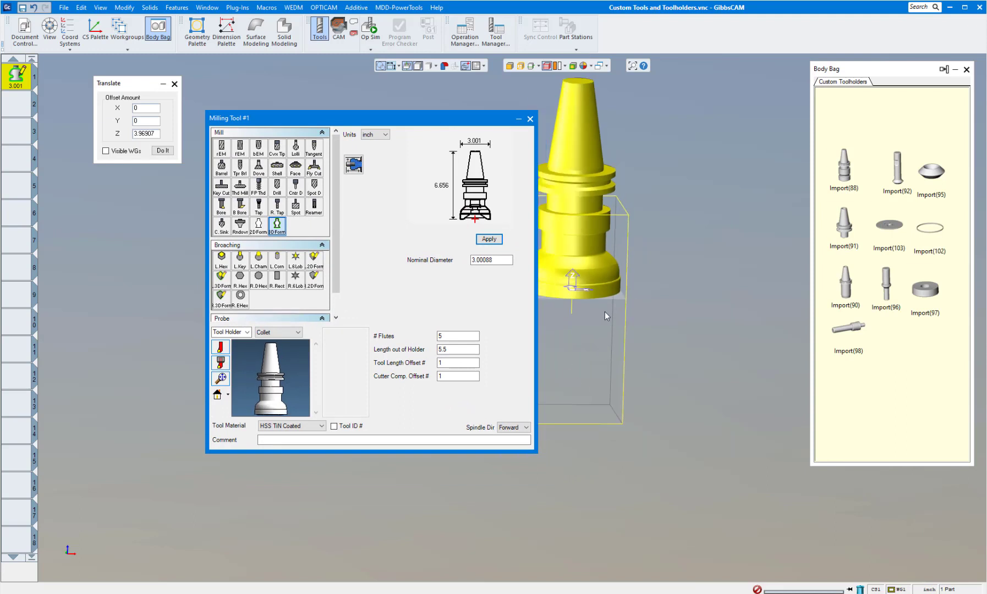
pyautogui.click(218, 382)
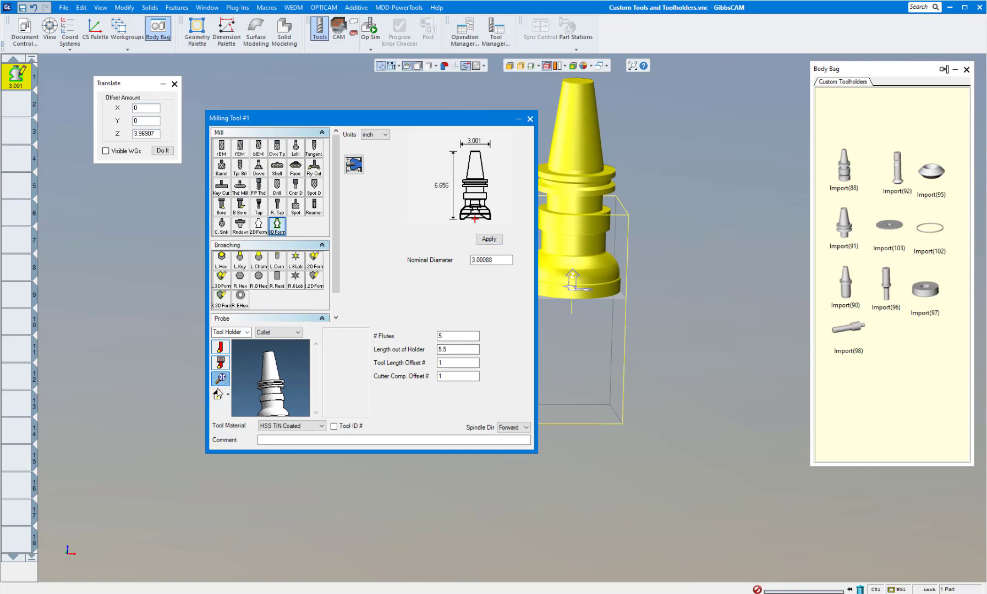
# Set the first tool's Z tool offset to 3.96907 in its Tool Setup Data, using the stock's Z Min distance
pyautogui.click(218, 394)
pyautogui.scroll(3, 272, 413)
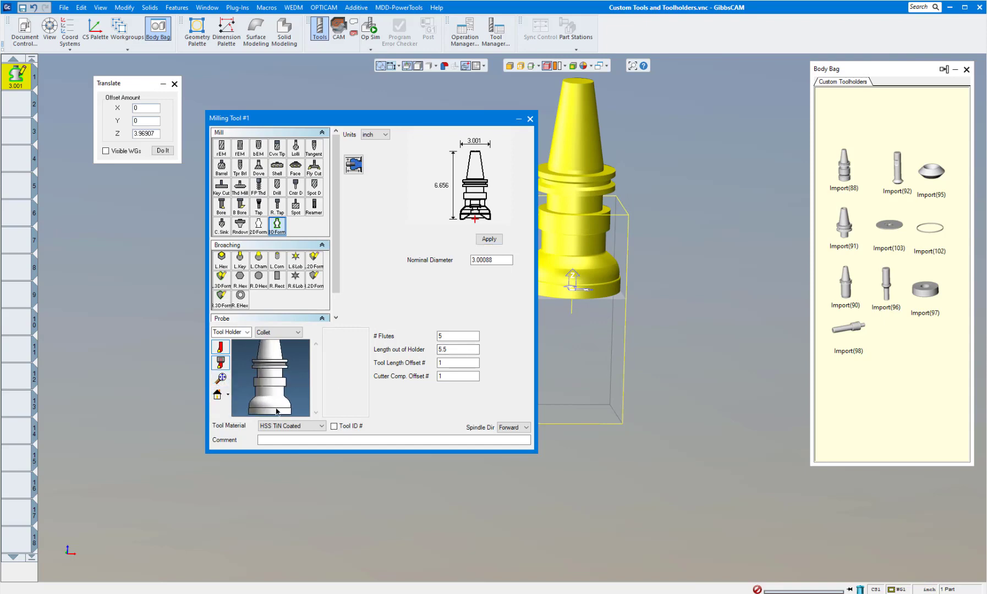
pyautogui.moveTo(400, 120); pyautogui.dragTo(776, 114)
pyautogui.click(35, 32)
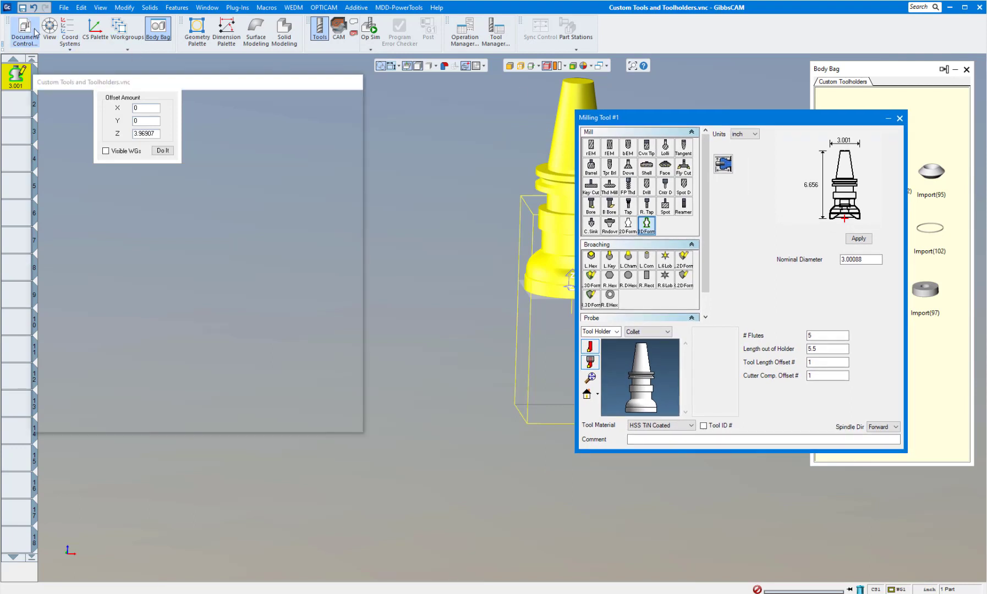
pyautogui.click(725, 165)
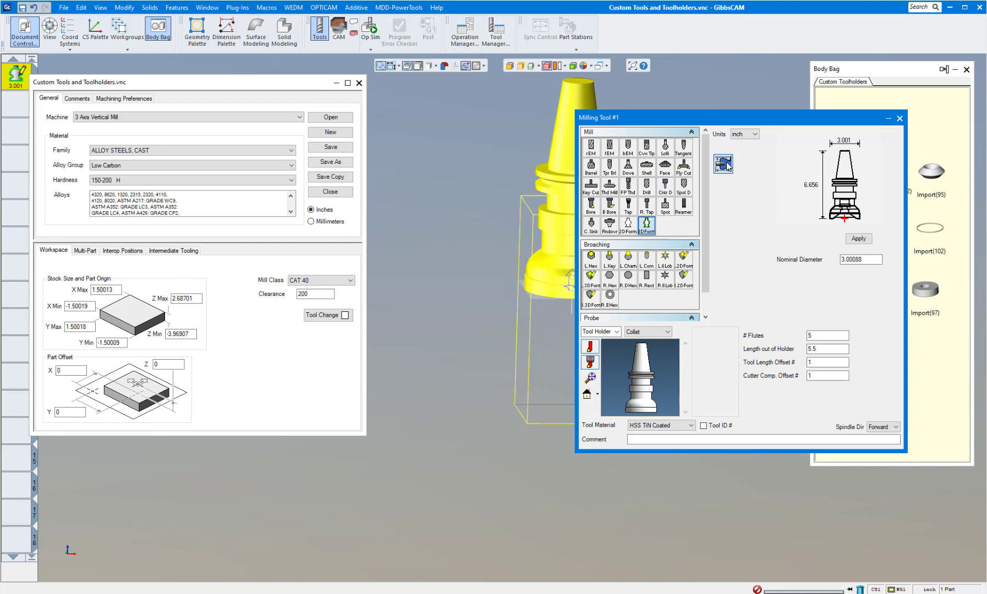
pyautogui.click(724, 164)
pyautogui.moveTo(445, 210); pyautogui.dragTo(592, 116)
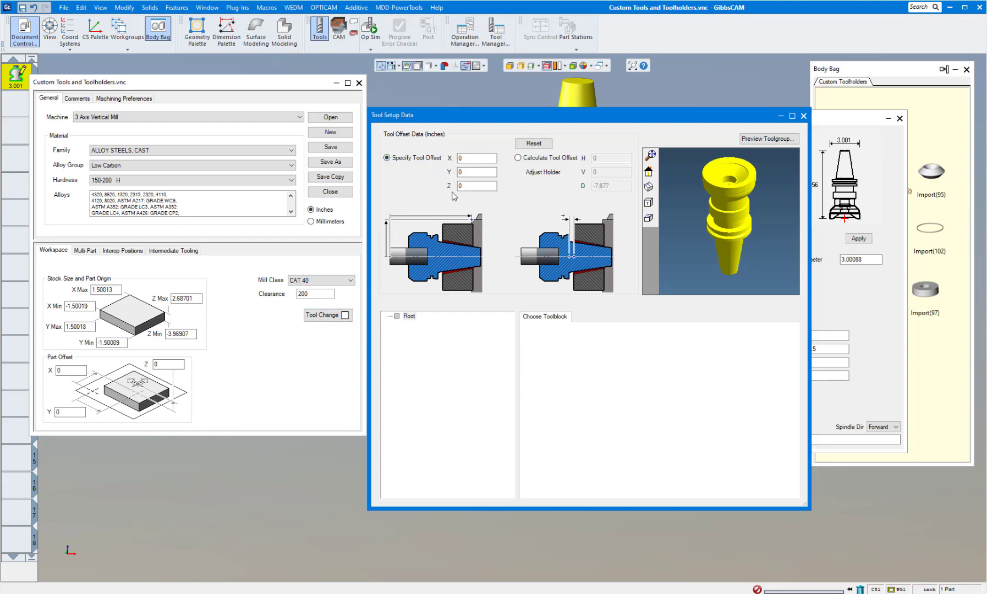
pyautogui.moveTo(190, 334); pyautogui.dragTo(159, 337)
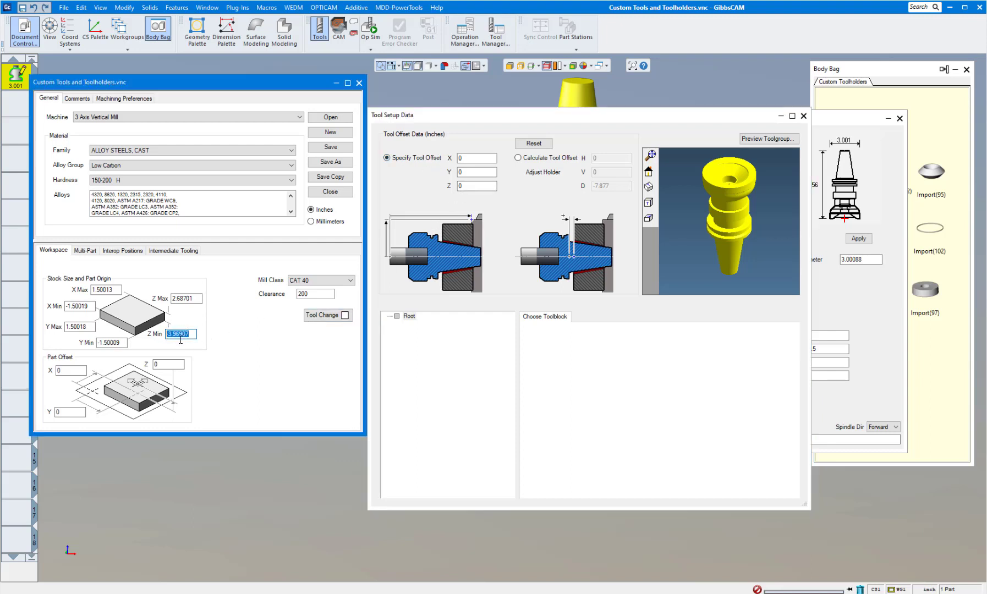
pyautogui.click(468, 186)
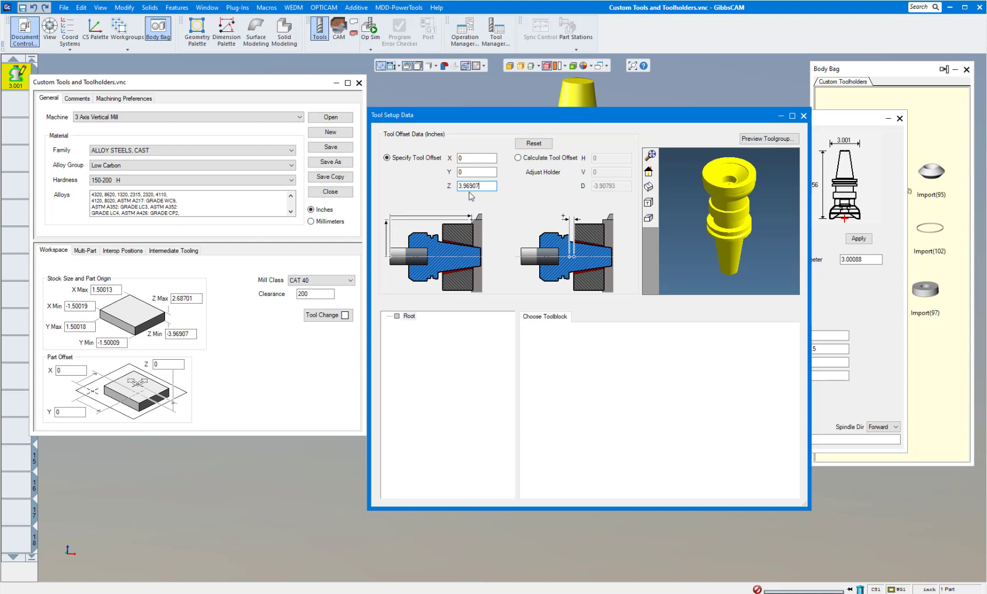
# Close the tool and document settings and put the combined toolholder body back in the Body Bag
pyautogui.click(803, 116)
pyautogui.click(359, 83)
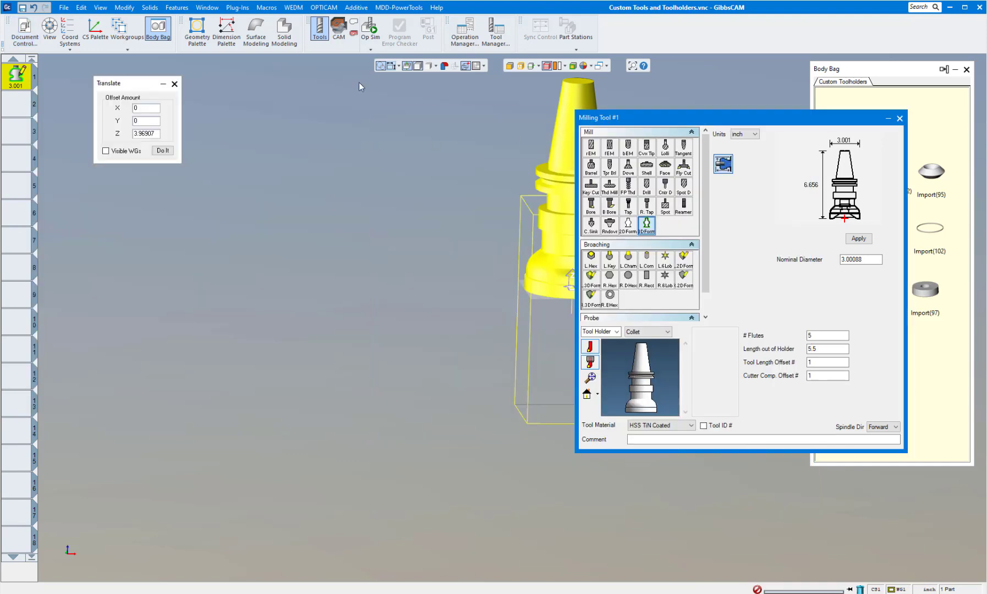
pyautogui.moveTo(775, 122); pyautogui.dragTo(411, 110)
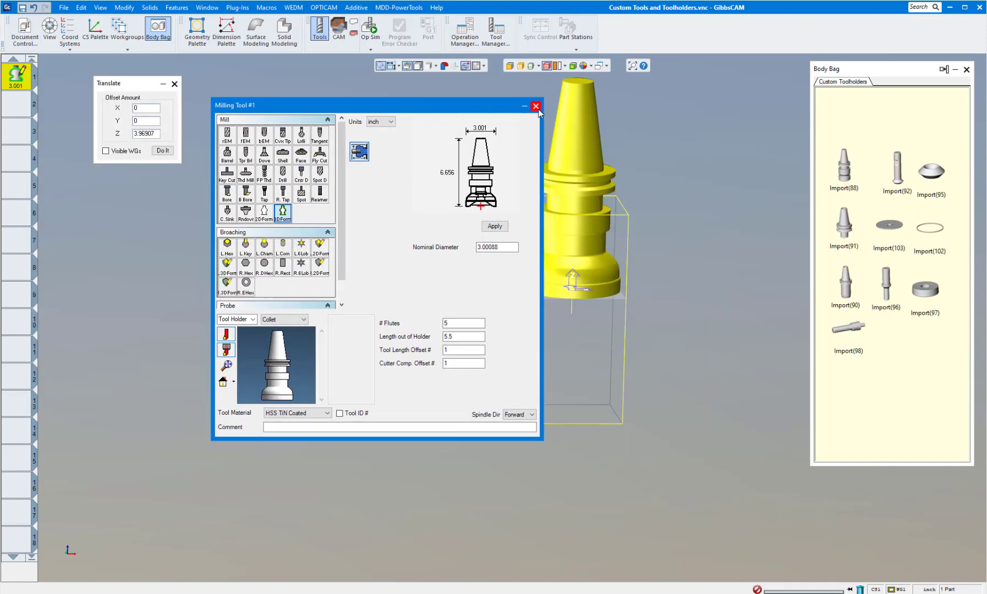
pyautogui.click(536, 107)
pyautogui.doubleClick(587, 204)
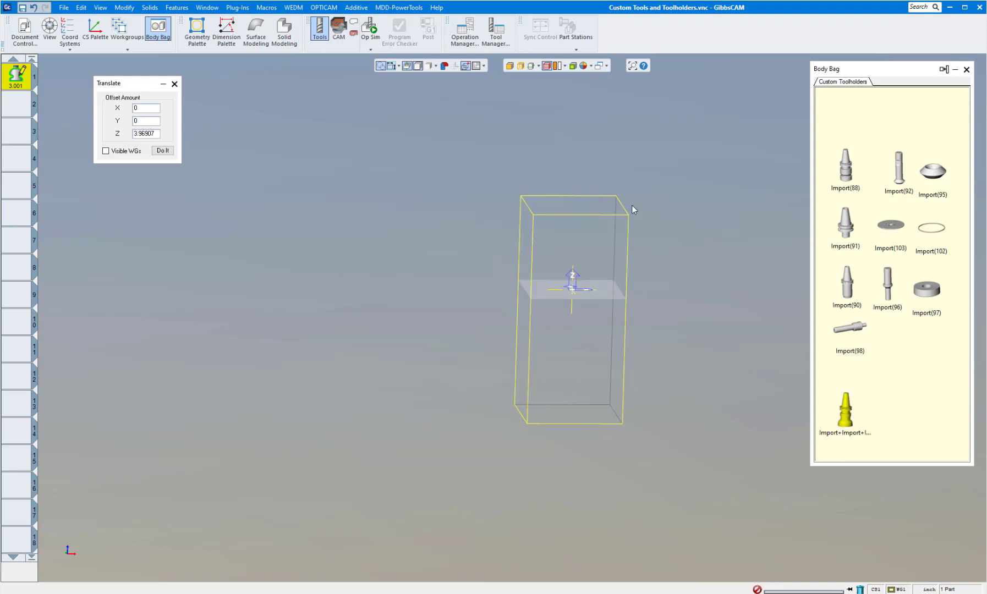
pyautogui.click(902, 121)
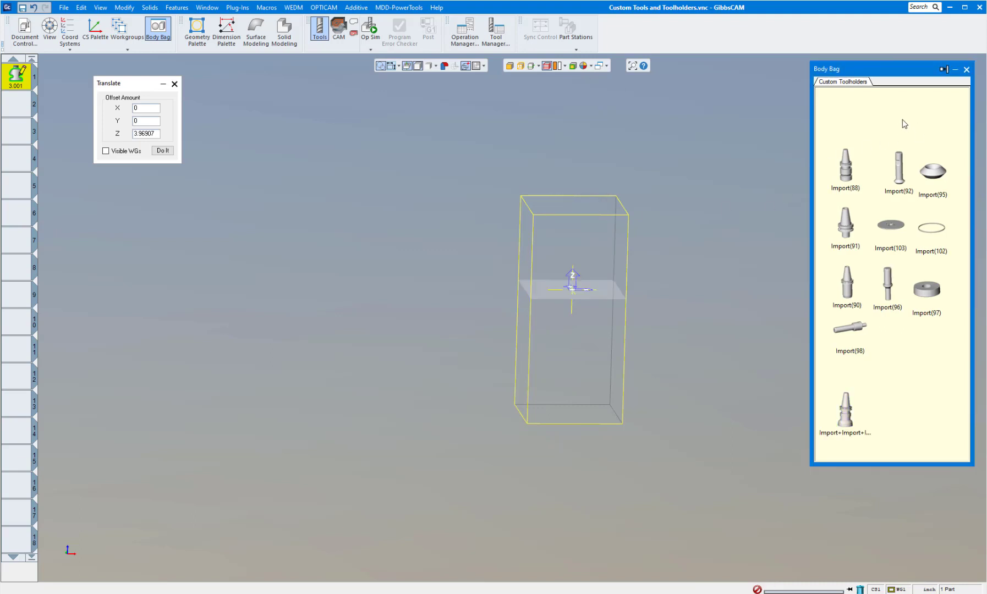
# Take the Import(88) toolholder out of the Body Bag, inspect its position at the origin, and put it back
pyautogui.doubleClick(850, 175)
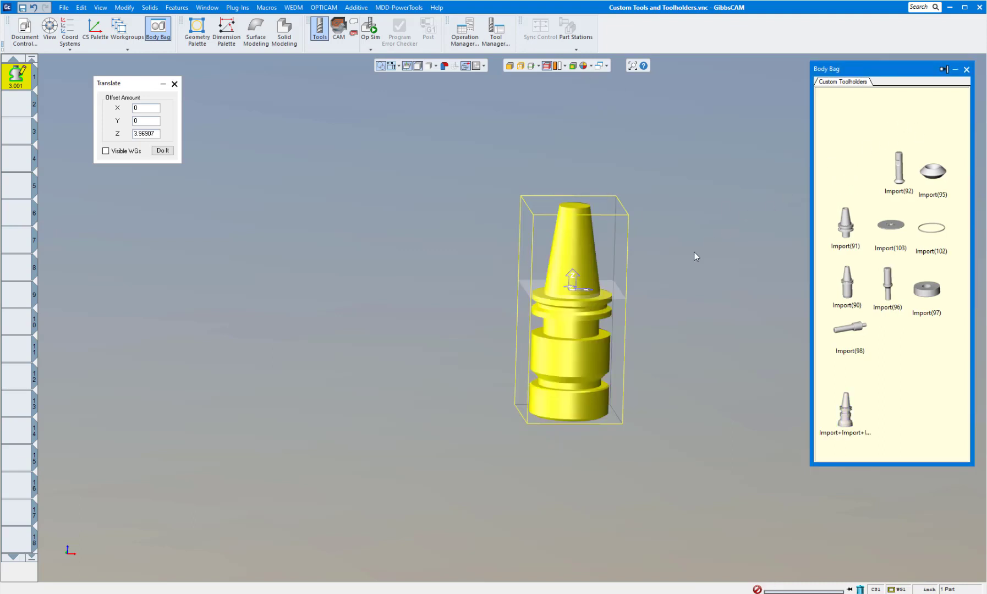
pyautogui.scroll(2, 700, 248)
pyautogui.moveTo(616, 238); pyautogui.dragTo(623, 165, button='middle')
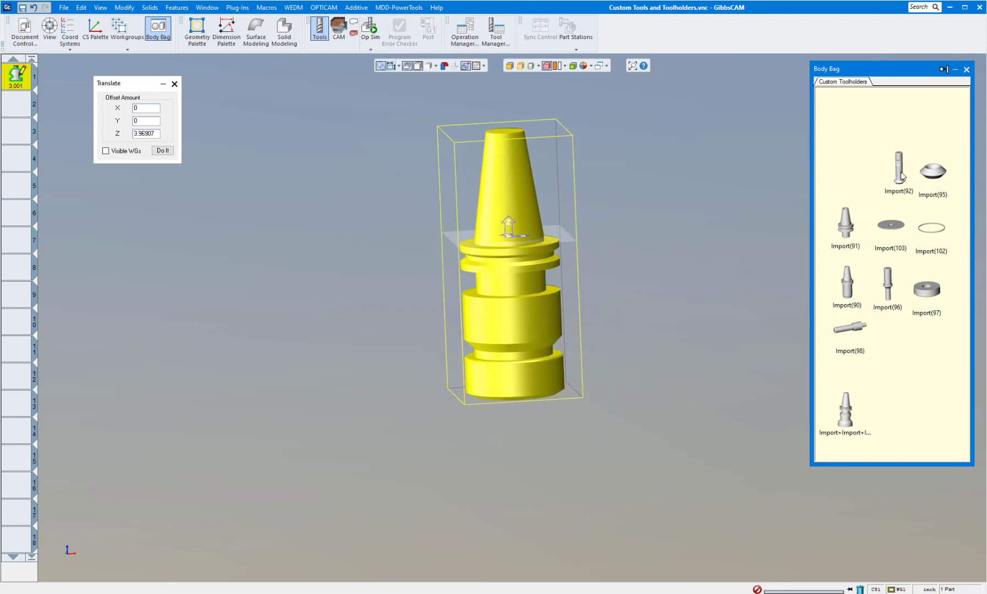
pyautogui.moveTo(639, 232); pyautogui.dragTo(573, 216, button='middle')
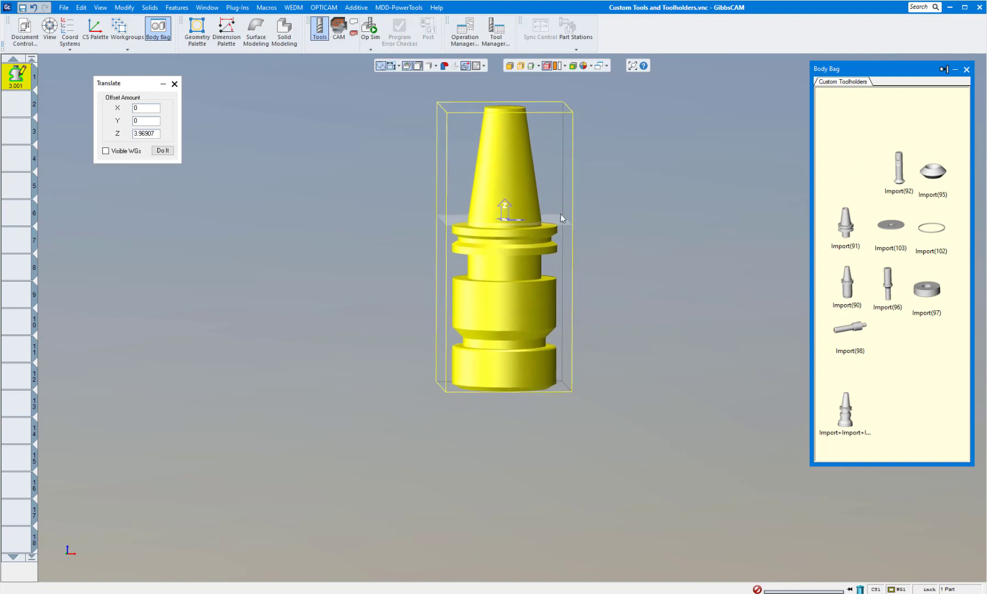
pyautogui.click(519, 185)
pyautogui.doubleClick(519, 185)
# Place the Import(92) shank and Import(95) cutter bodies in the workspace and inspect how they fit together
pyautogui.doubleClick(901, 177)
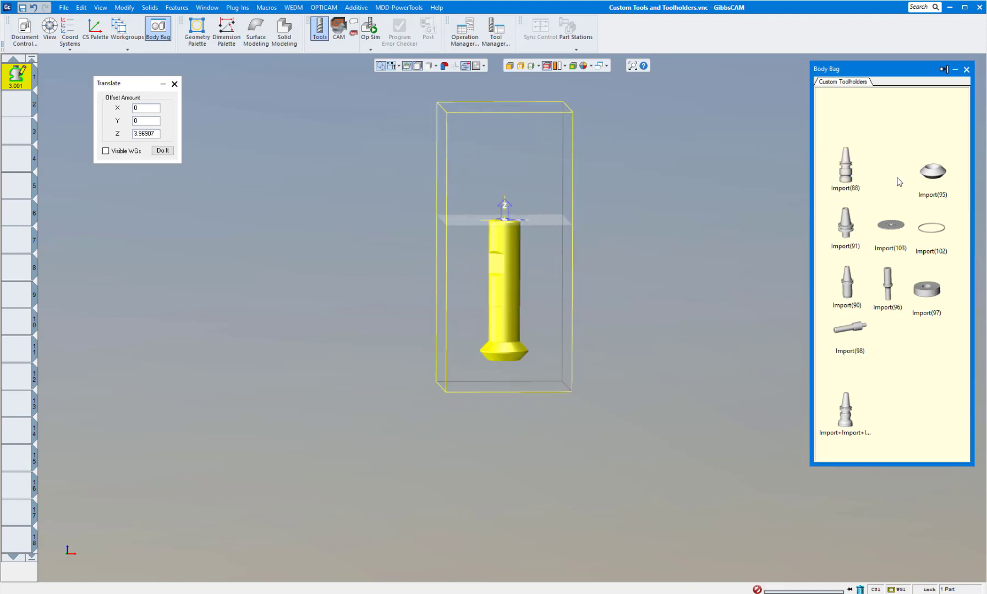
pyautogui.doubleClick(934, 176)
pyautogui.click(662, 316)
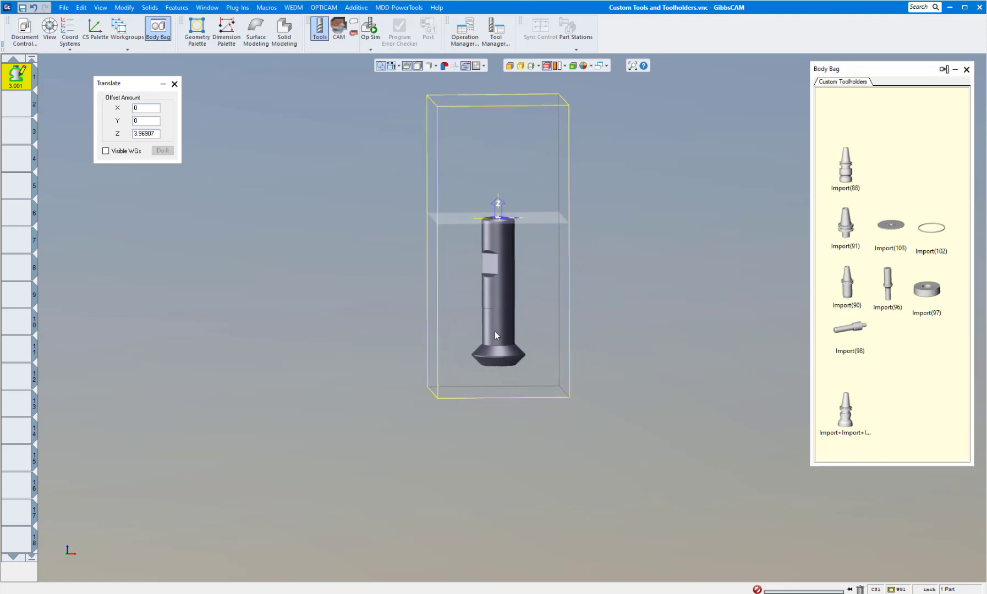
pyautogui.moveTo(501, 318); pyautogui.dragTo(458, 288, button='middle')
# Unite the cutter head and shank into one solid body with a Boolean addition
pyautogui.click(456, 279)
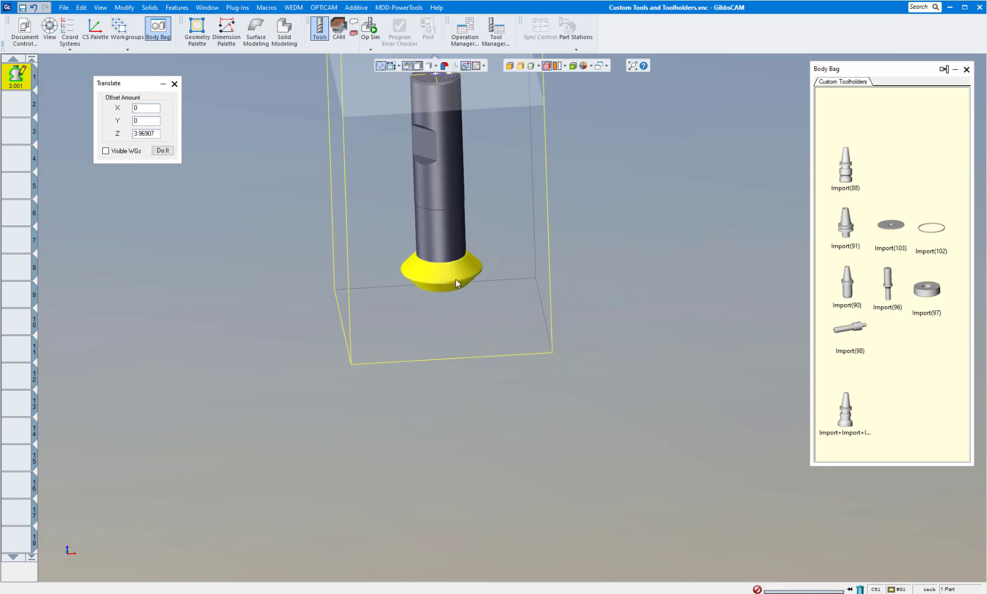
pyautogui.click(440, 236)
pyautogui.click(449, 273)
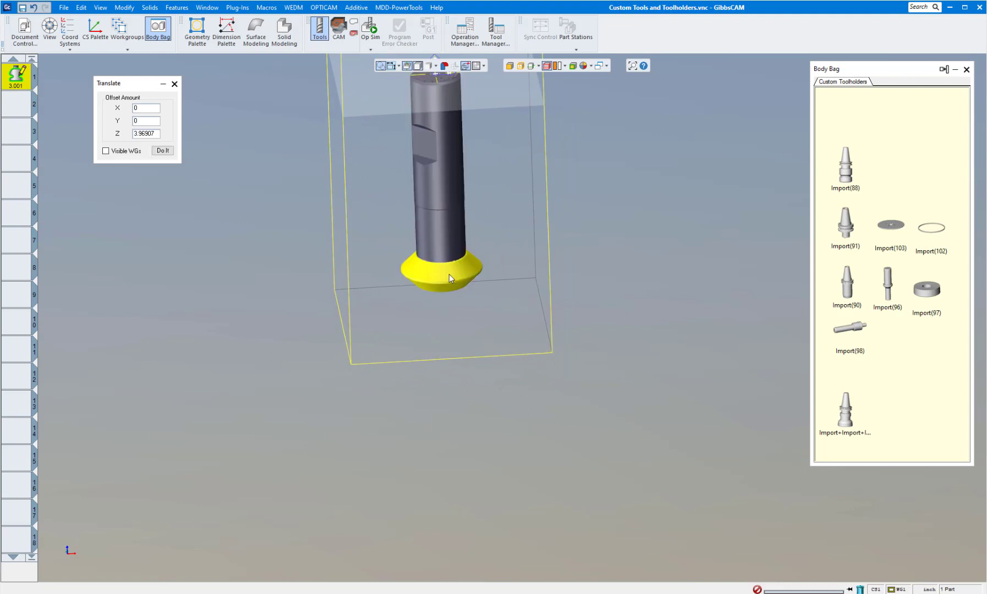
pyautogui.keyDown('shift'); pyautogui.click(442, 240); pyautogui.keyUp('shift')
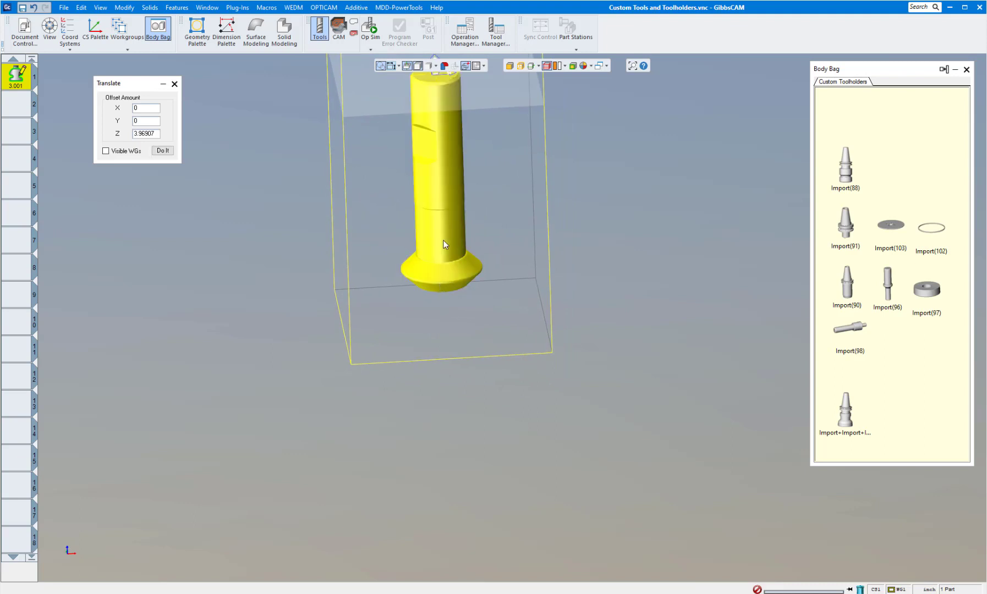
pyautogui.click(287, 38)
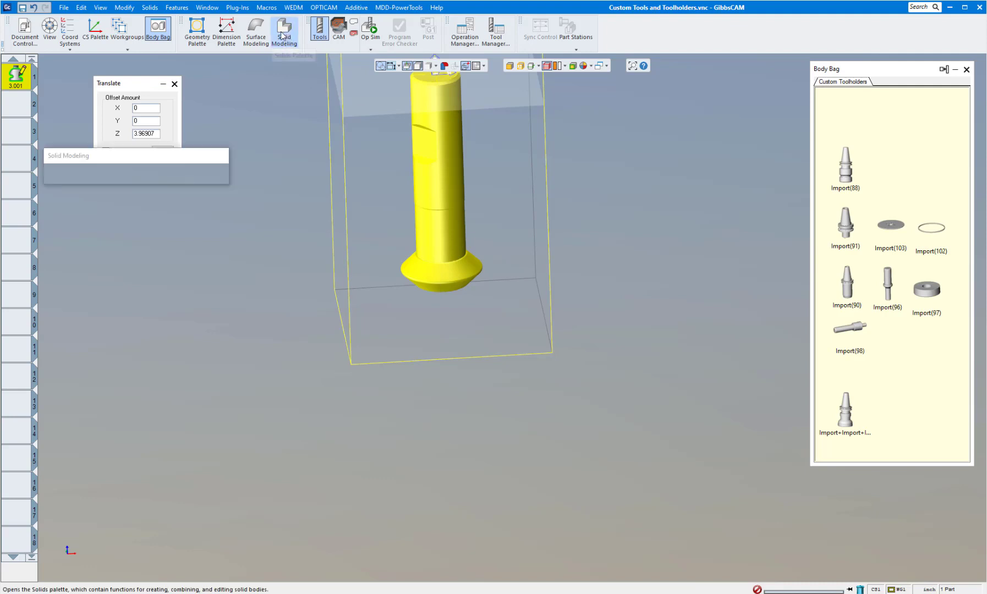
pyautogui.click(163, 176)
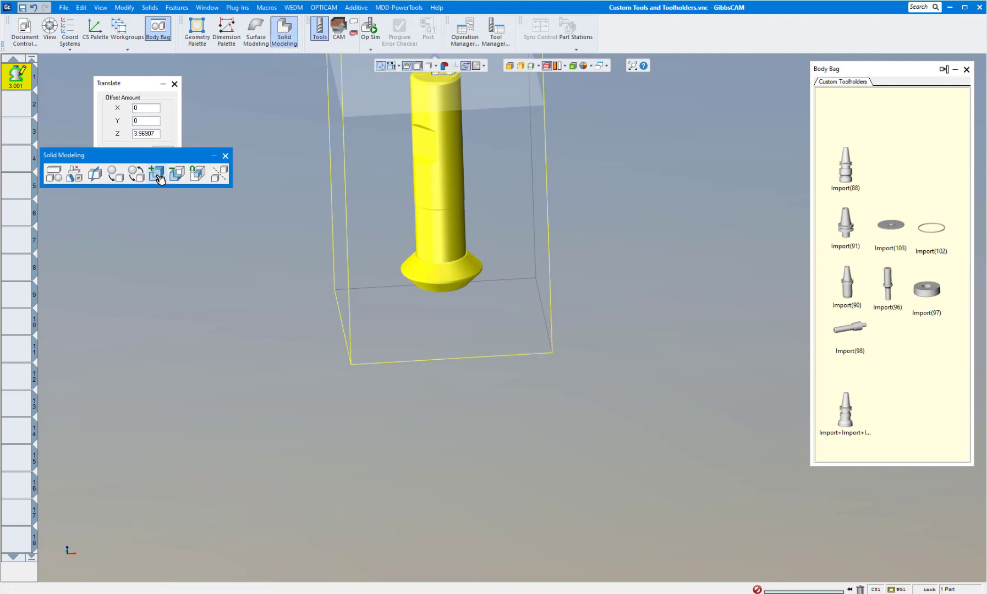
pyautogui.scroll(-1, 502, 211)
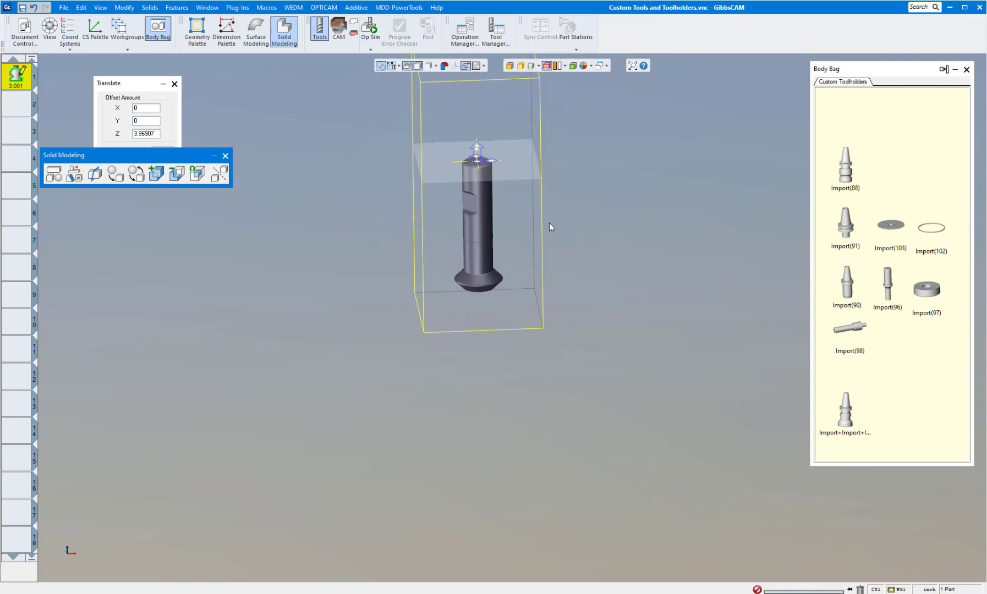
# Move the united cutter straight down below the stock box and place the Import(88) toolholder above it
pyautogui.click(476, 260)
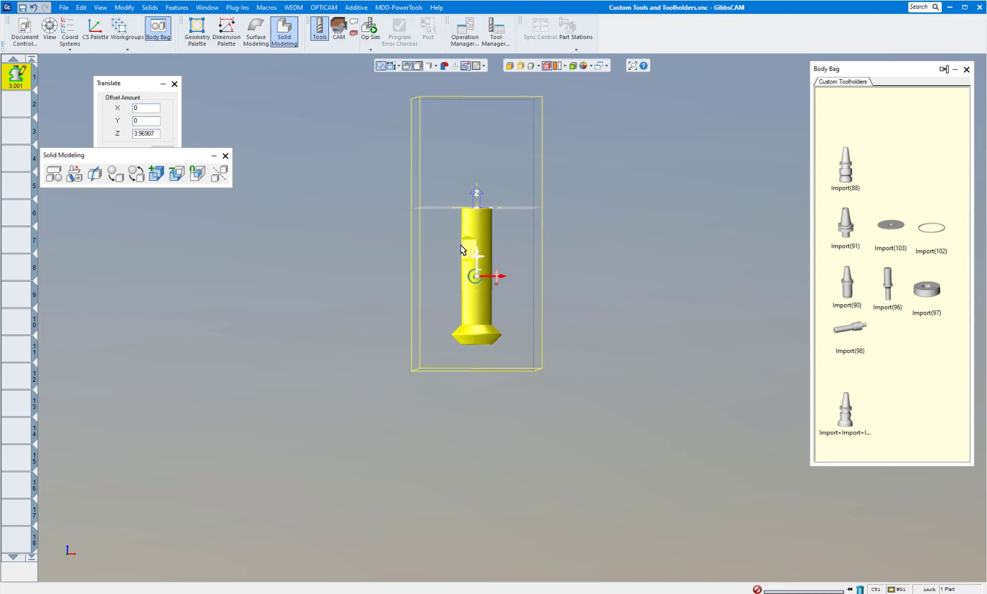
pyautogui.moveTo(461, 246)
pyautogui.moveTo(480, 256); pyautogui.dragTo(453, 441)
pyautogui.click(772, 226)
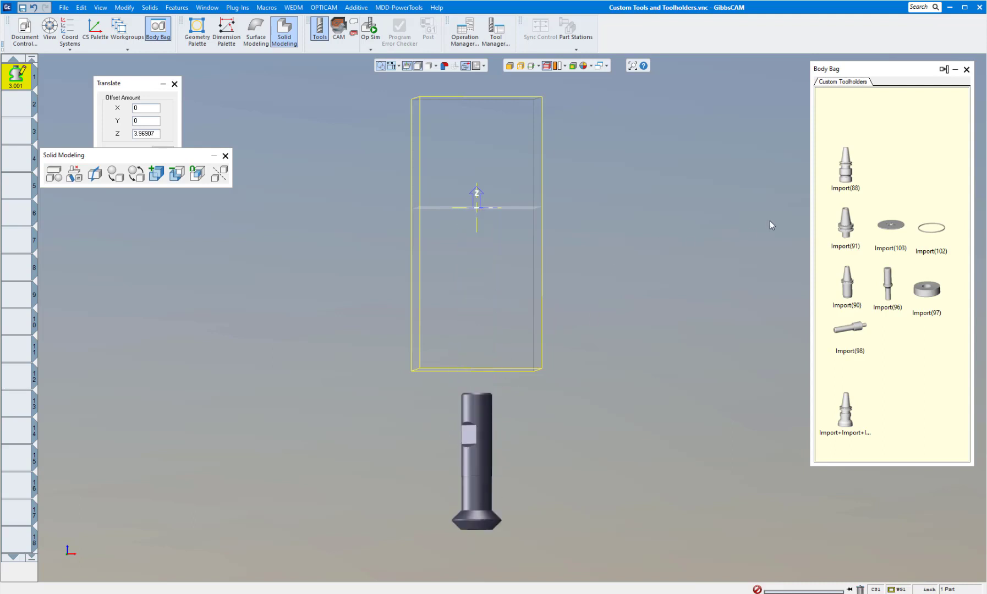
pyautogui.doubleClick(843, 185)
pyautogui.click(654, 202)
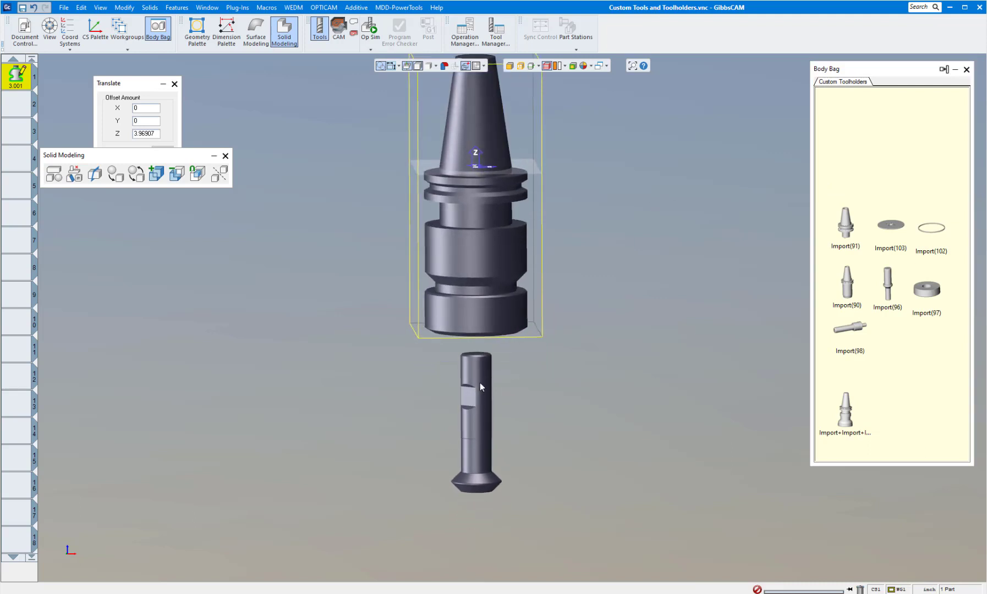
# Translate the cutter body 1 in Z twice so its shank enters the toolholder, and inspect the fit
pyautogui.click(480, 383)
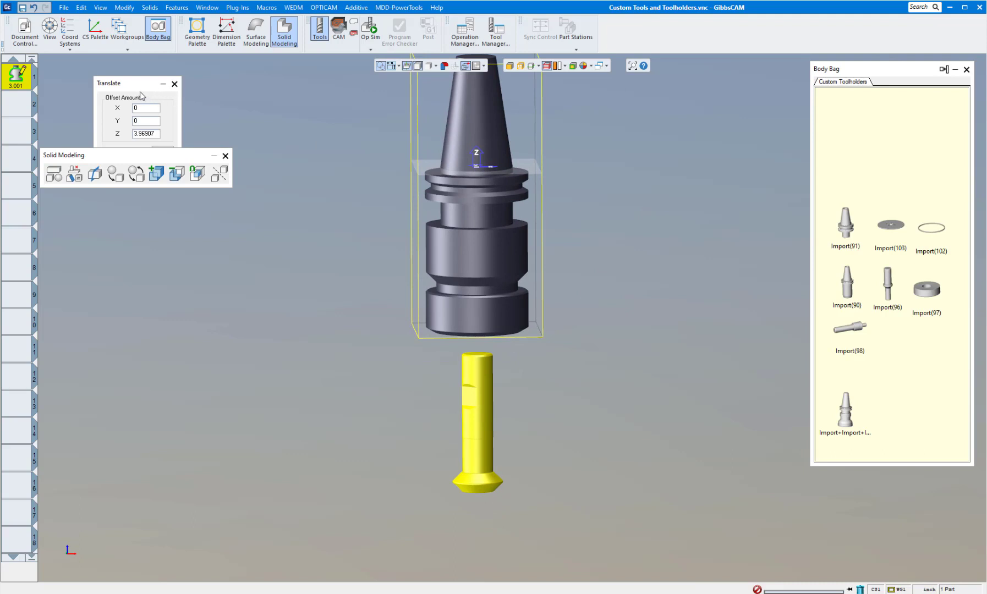
pyautogui.moveTo(140, 85); pyautogui.dragTo(197, 215)
pyautogui.doubleClick(215, 263)
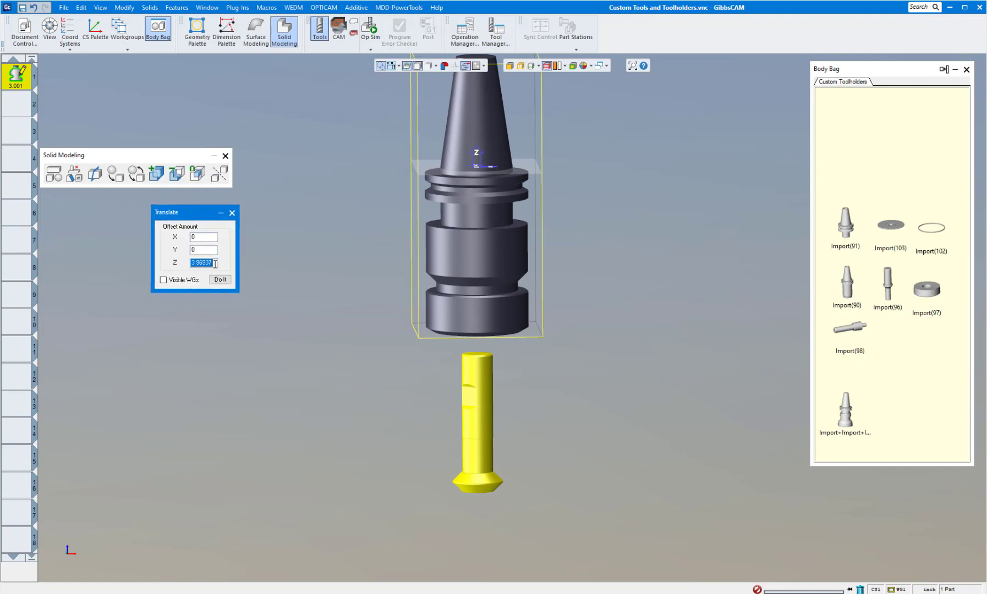
pyautogui.write('1')
pyautogui.click(220, 280)
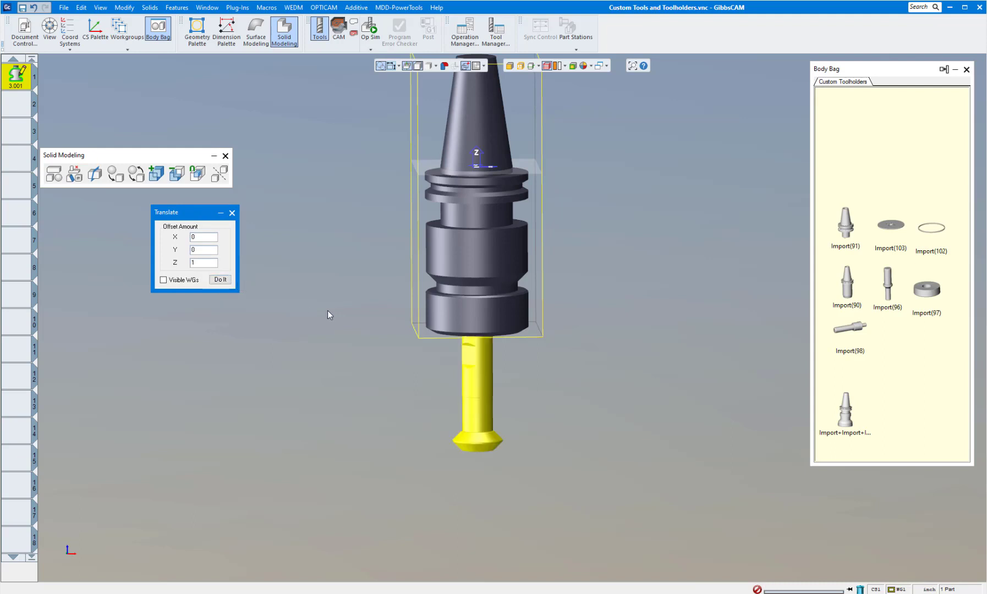
pyautogui.click(221, 280)
pyautogui.click(357, 298)
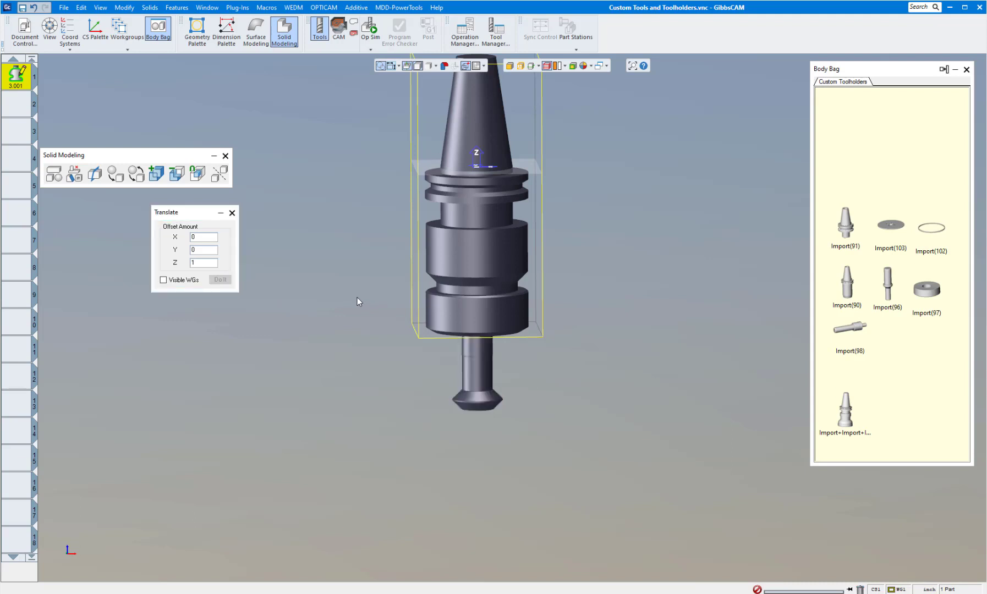
pyautogui.scroll(-3, 662, 419)
pyautogui.moveTo(664, 418); pyautogui.dragTo(659, 422, button='middle')
pyautogui.scroll(-5, 658, 423)
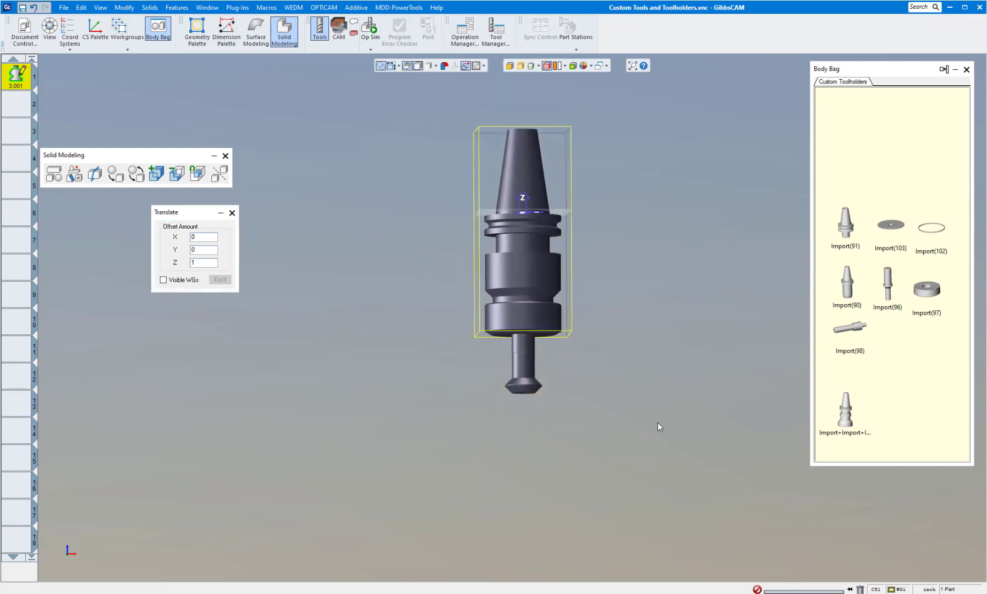
pyautogui.scroll(-2, 533, 279)
pyautogui.scroll(2, 532, 284)
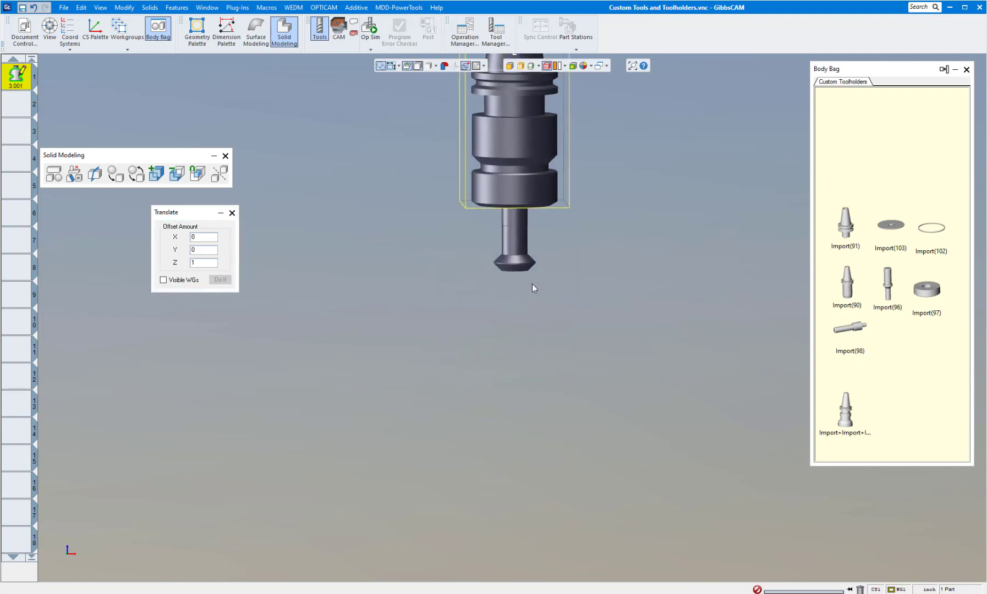
pyautogui.click(231, 213)
# Unite the cutter and the toolholder into one solid body with a Boolean addition
pyautogui.scroll(3, 578, 312)
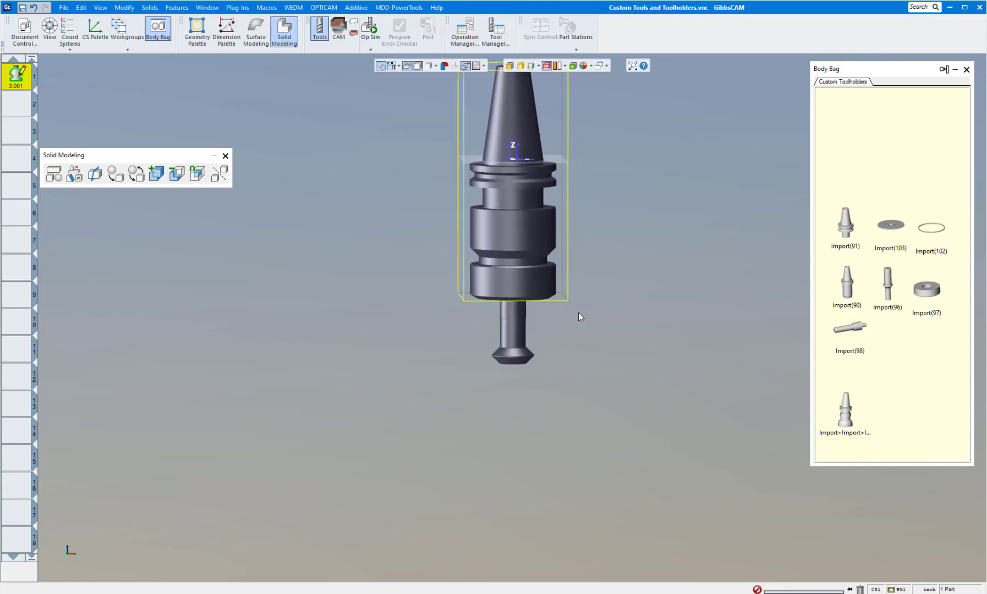
pyautogui.click(513, 316)
pyautogui.keyDown('shift'); pyautogui.click(522, 288); pyautogui.keyUp('shift')
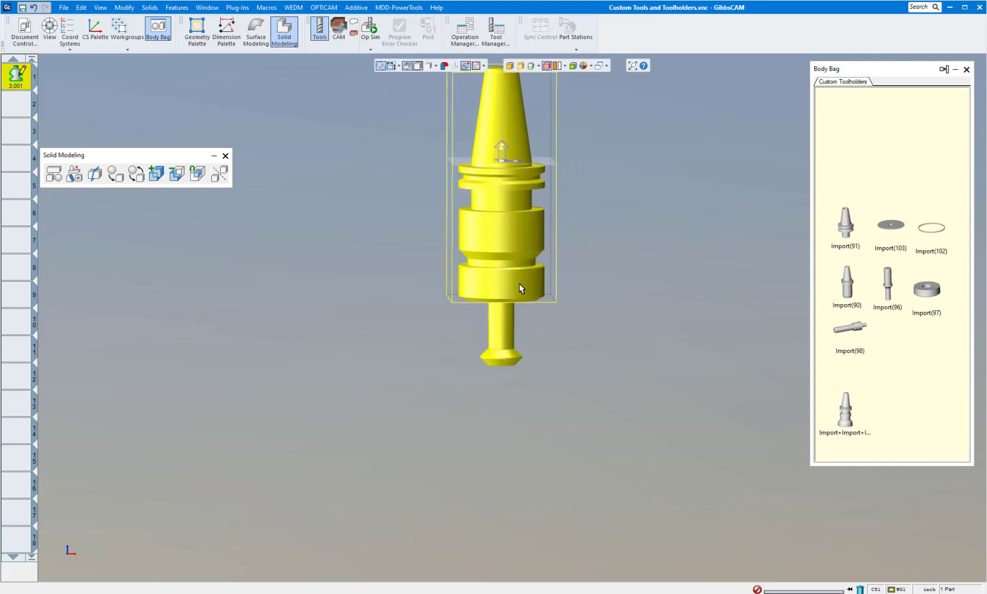
pyautogui.click(156, 174)
pyautogui.moveTo(163, 156); pyautogui.dragTo(269, 77)
# Shrink-wrap the stock around the combined cutter and toolholder body
pyautogui.click(517, 213)
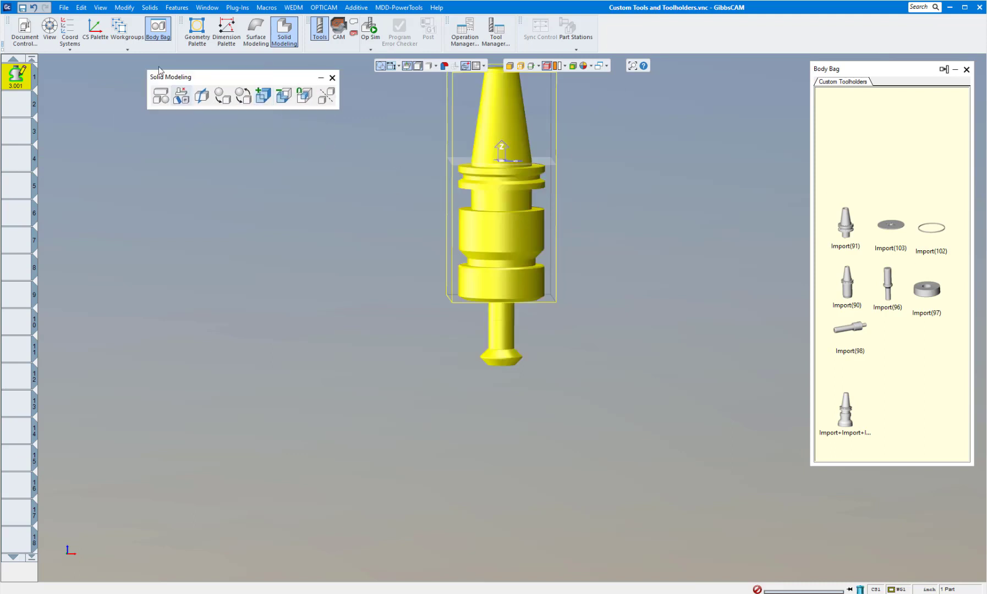
pyautogui.click(118, 10)
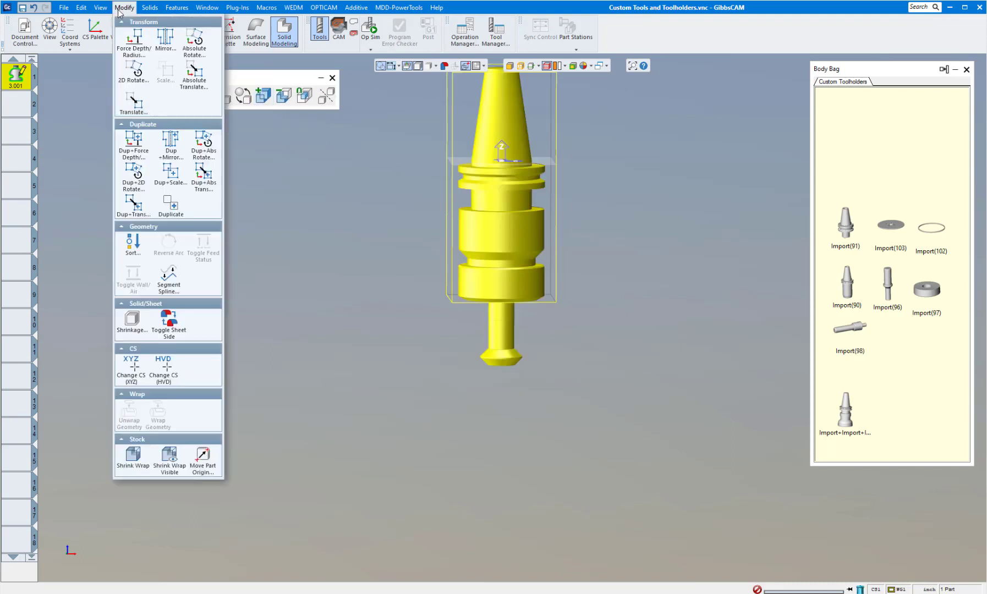
pyautogui.click(159, 460)
pyautogui.scroll(-1, 609, 391)
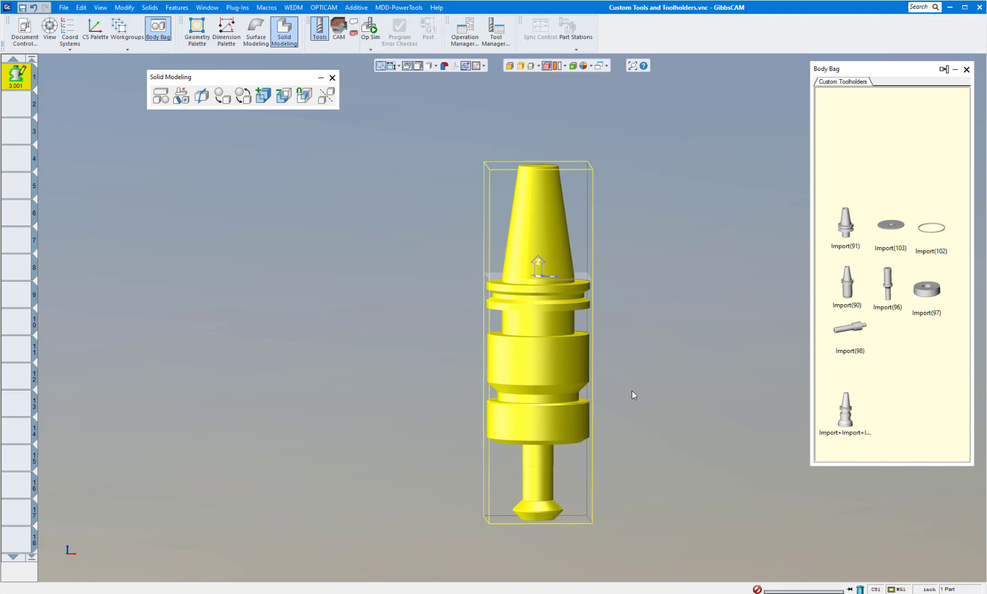
# Shrink-wrap the stock around only the visible combined body and show it in a front view
pyautogui.moveTo(662, 343); pyautogui.dragTo(641, 282, button='middle')
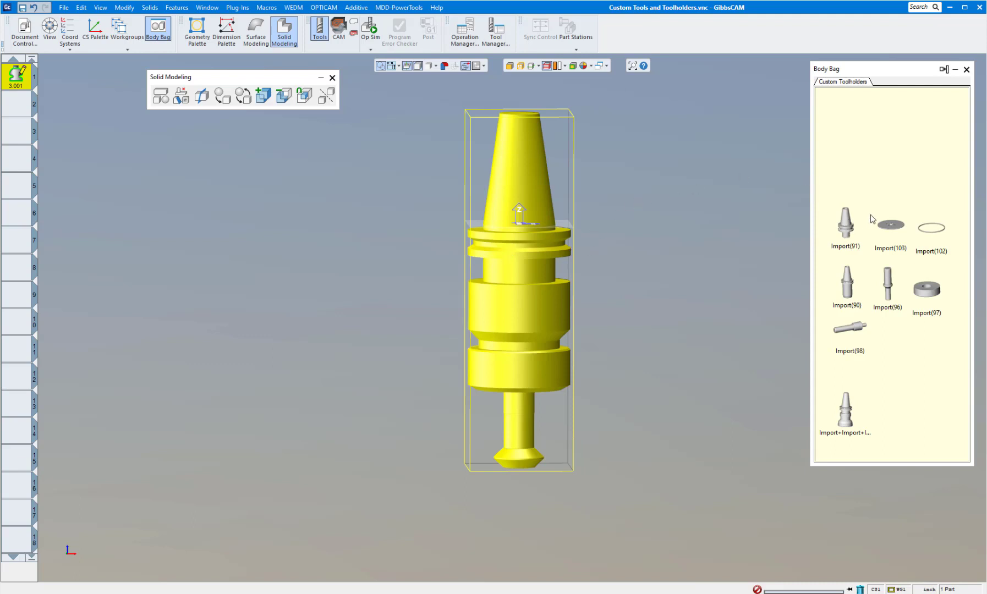
pyautogui.click(123, 7)
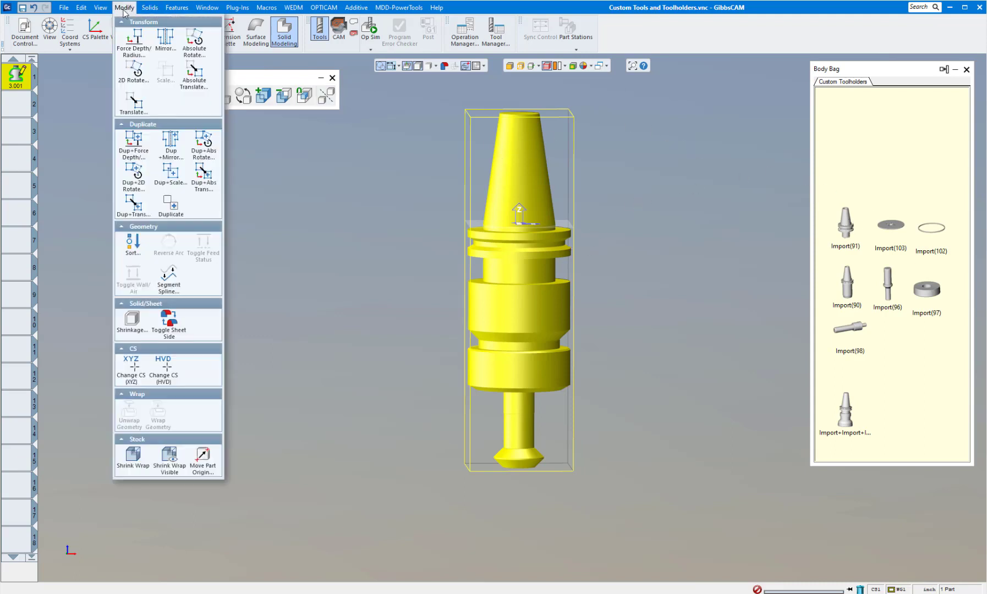
pyautogui.click(131, 454)
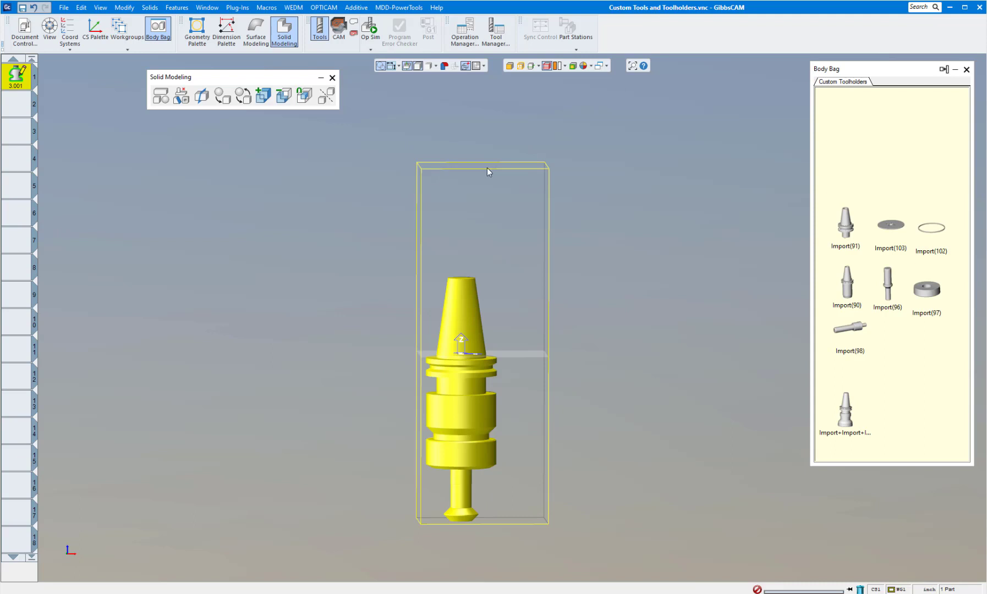
pyautogui.click(124, 8)
pyautogui.click(170, 461)
pyautogui.scroll(-2, 407, 353)
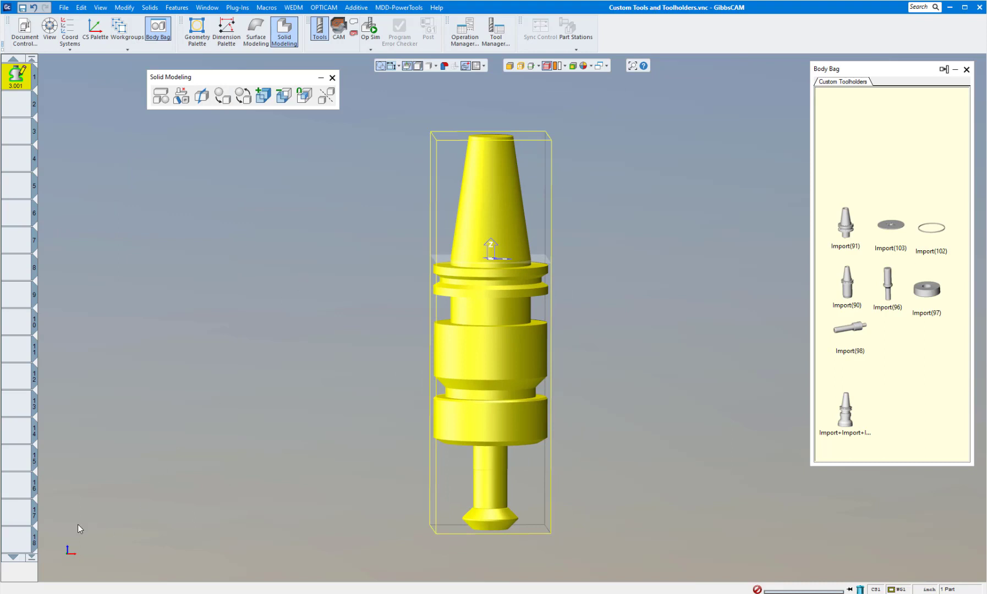
pyautogui.click(87, 547)
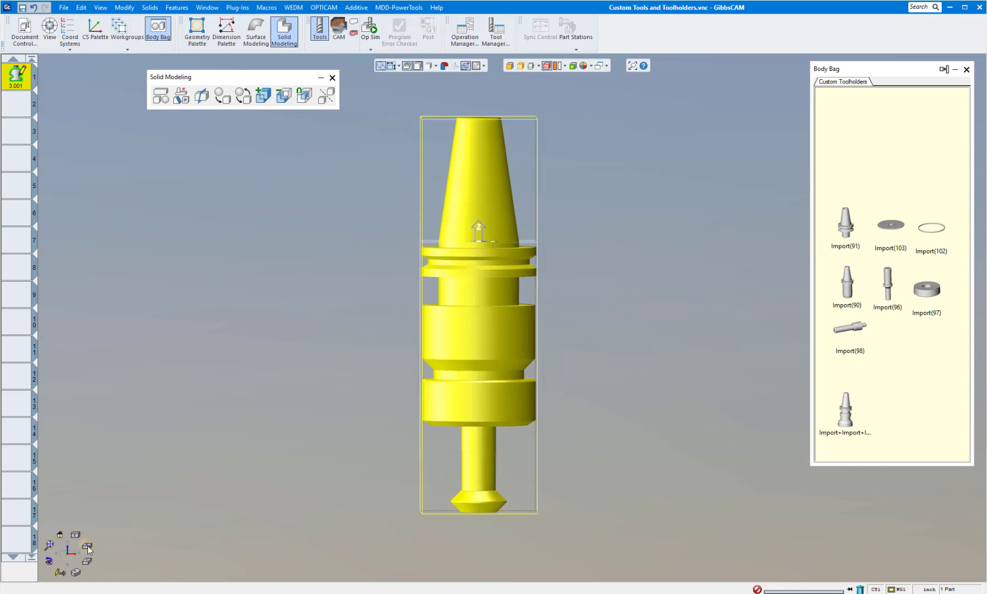
# Translate the combined body 5.89255 in Z, using the stock's Z Min, so the cutter tip sits on the origin
pyautogui.click(24, 40)
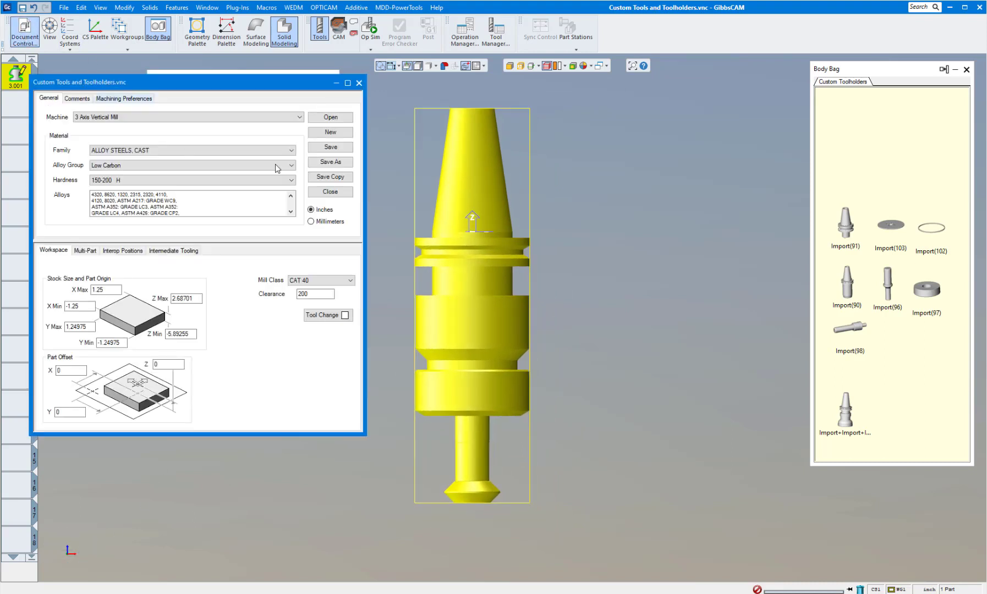
pyautogui.moveTo(244, 84); pyautogui.dragTo(875, 88)
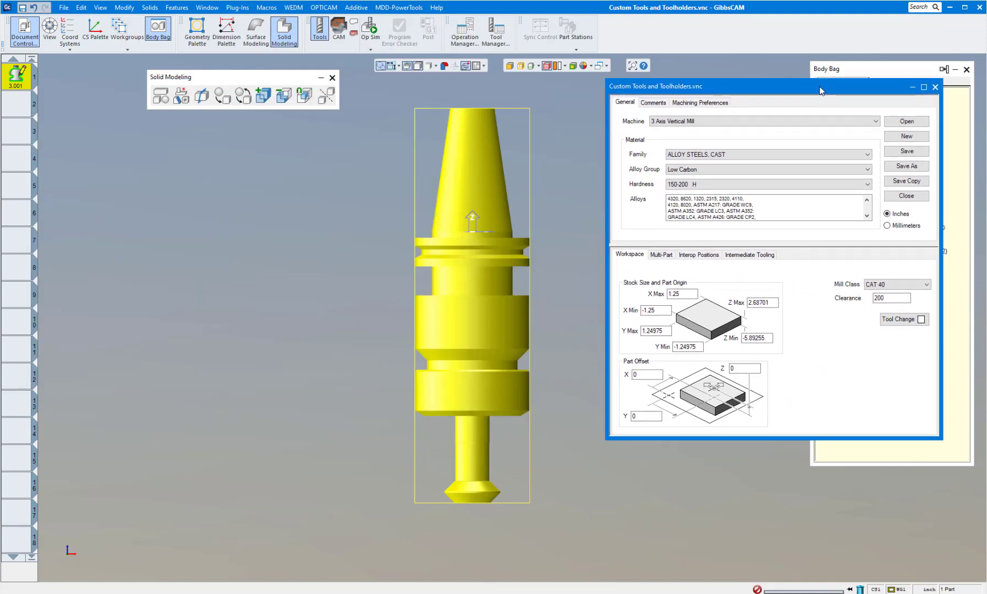
pyautogui.click(124, 8)
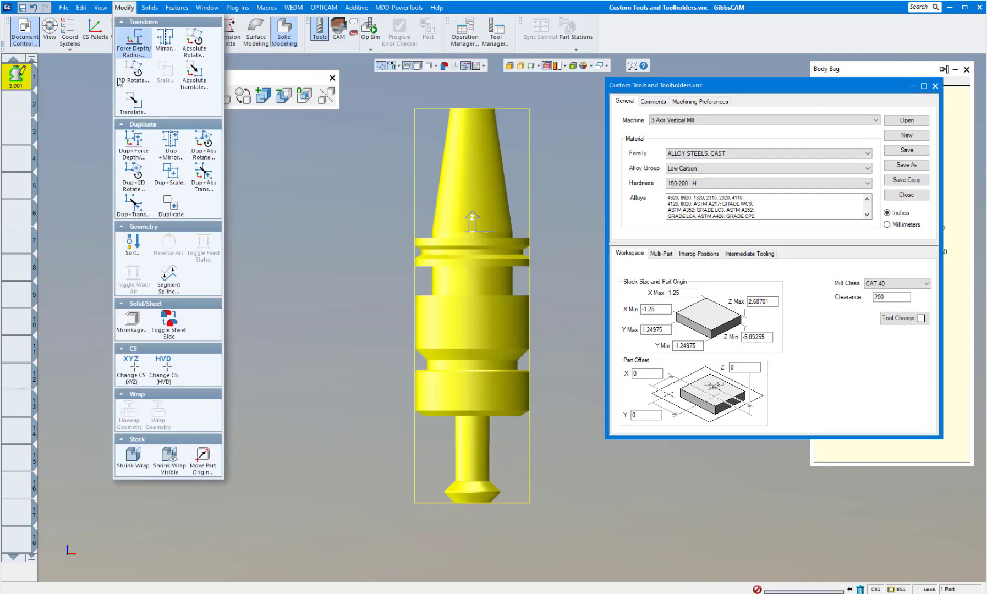
pyautogui.click(133, 105)
pyautogui.press('Tab')
pyautogui.press('Tab')
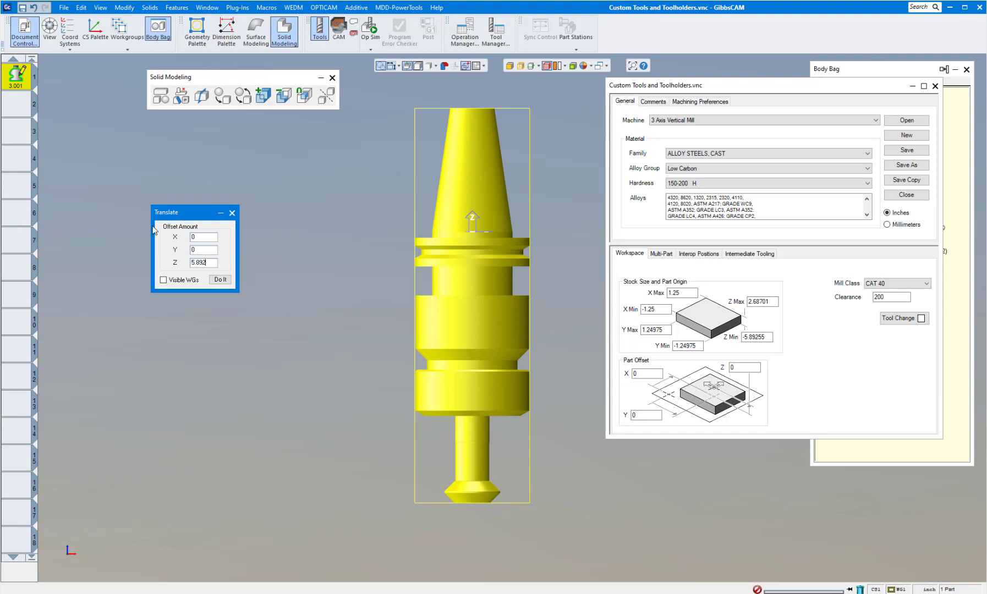
pyautogui.press('Return')
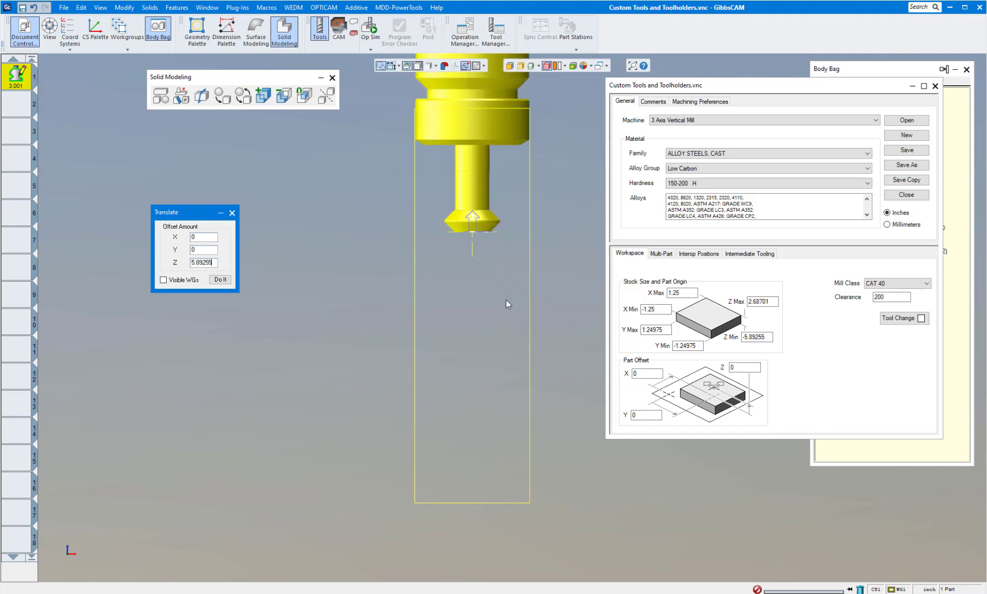
pyautogui.scroll(-5, 450, 301)
pyautogui.moveTo(524, 299); pyautogui.dragTo(485, 363, button='middle')
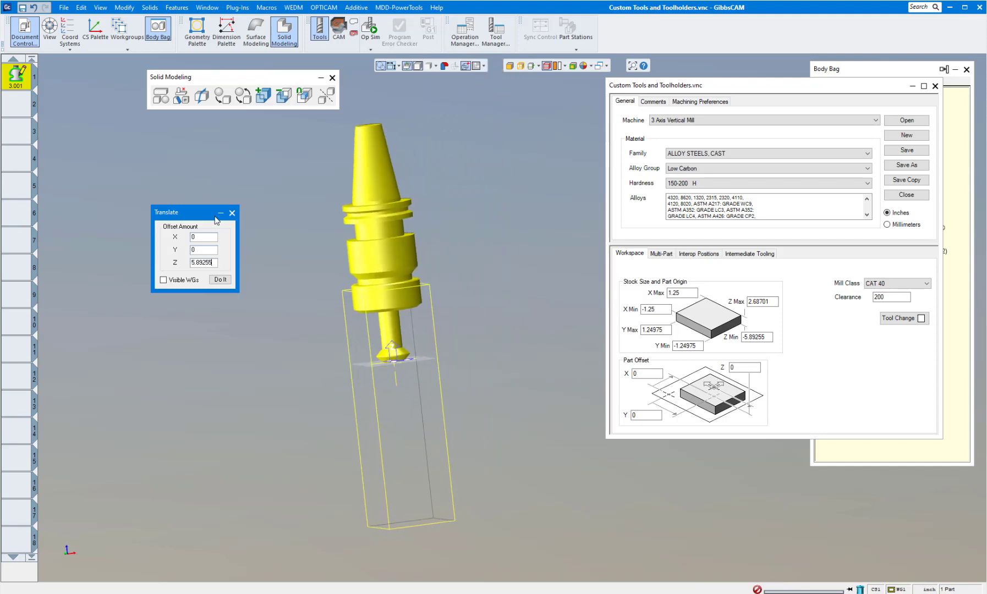
# Define milling tool #2 as a 3D form tool and apply the combined cutter and toolholder body to it
pyautogui.doubleClick(15, 109)
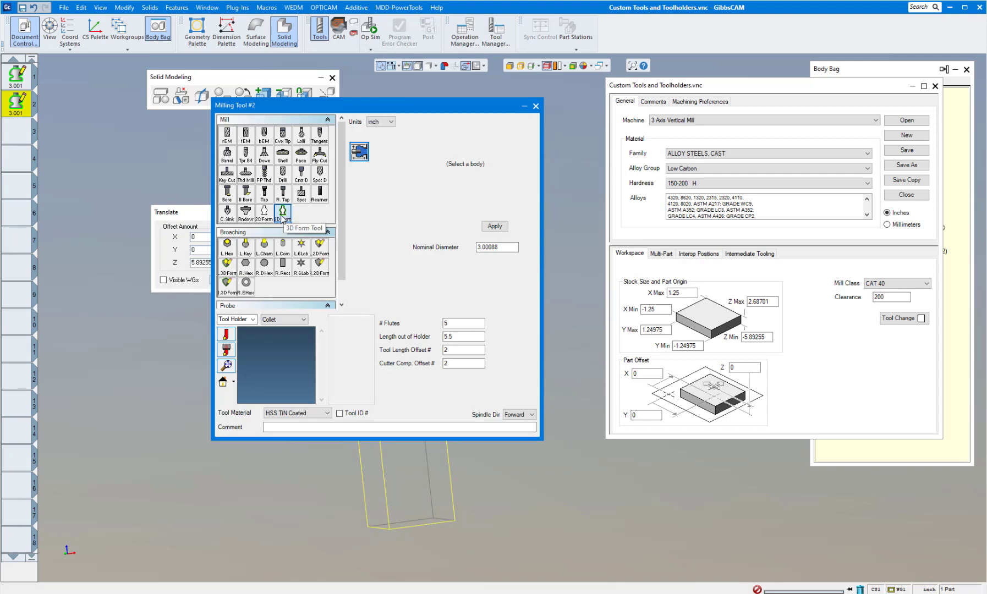
pyautogui.moveTo(440, 105); pyautogui.dragTo(811, 134)
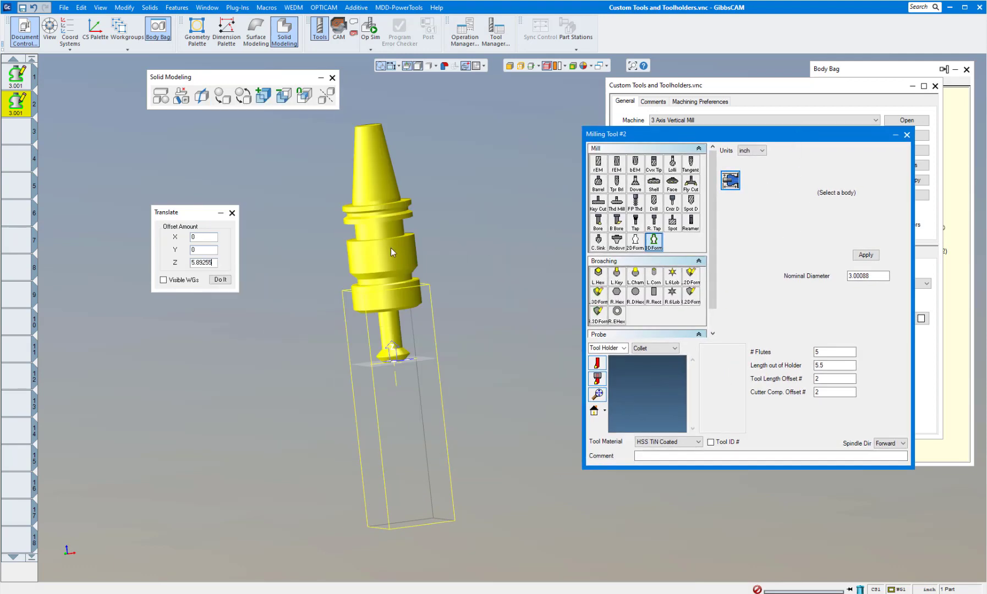
pyautogui.click(865, 255)
pyautogui.click(866, 256)
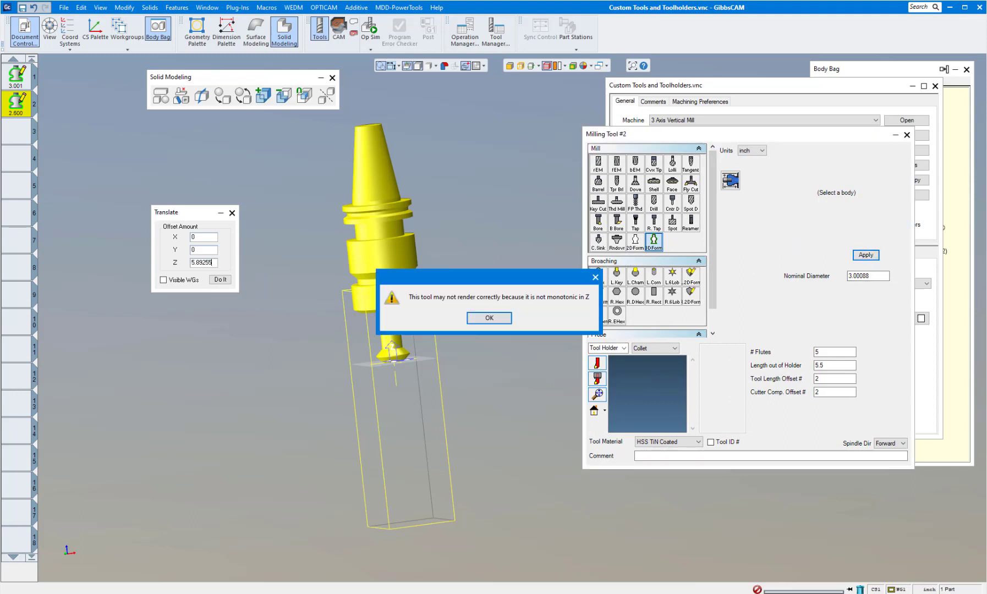
pyautogui.click(493, 319)
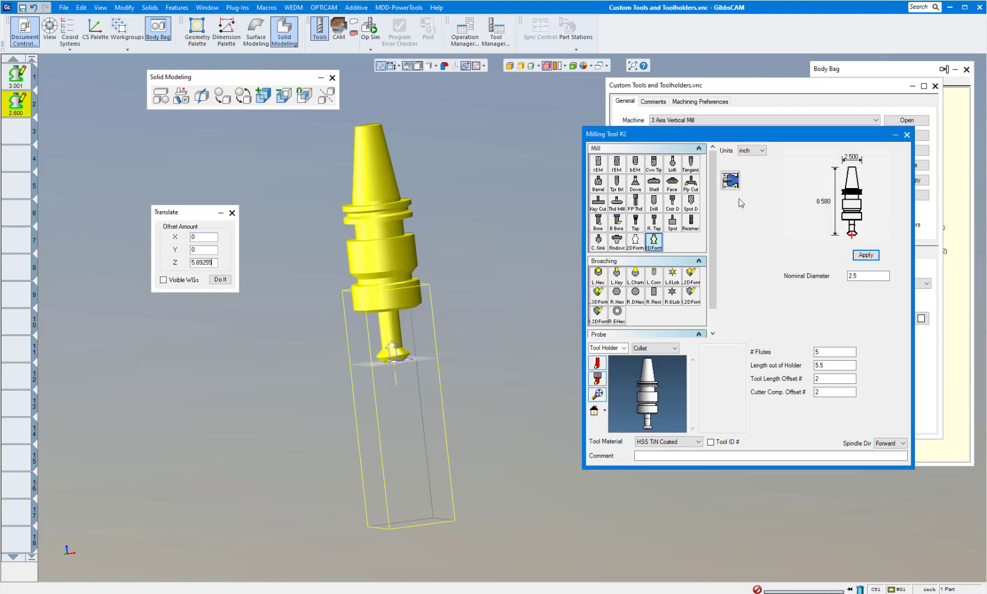
# Specify a Z tool offset of 5.89255 in tool #2's setup data and put the open dialogs away
pyautogui.click(731, 181)
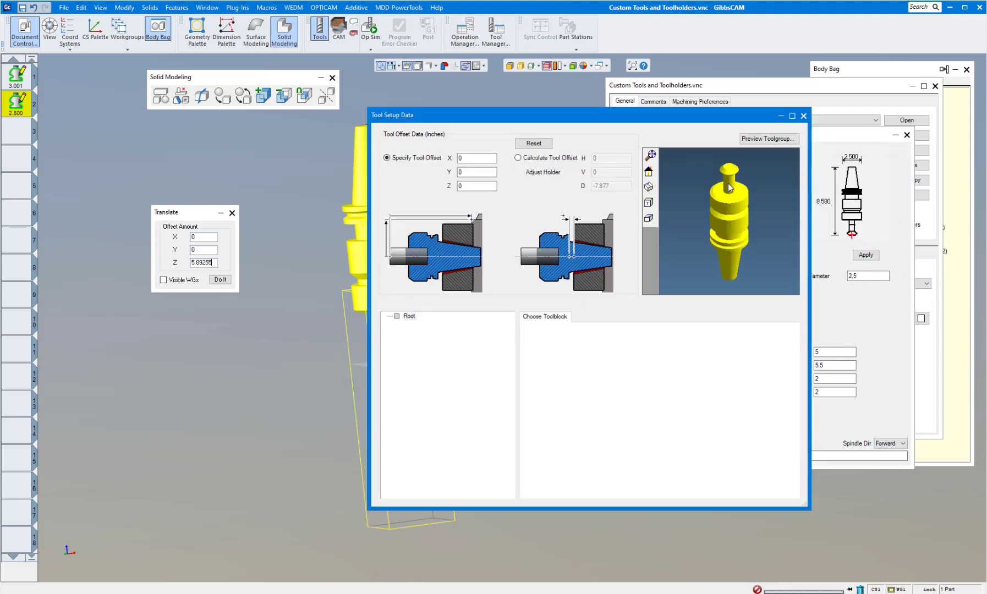
pyautogui.moveTo(688, 141); pyautogui.dragTo(718, 187)
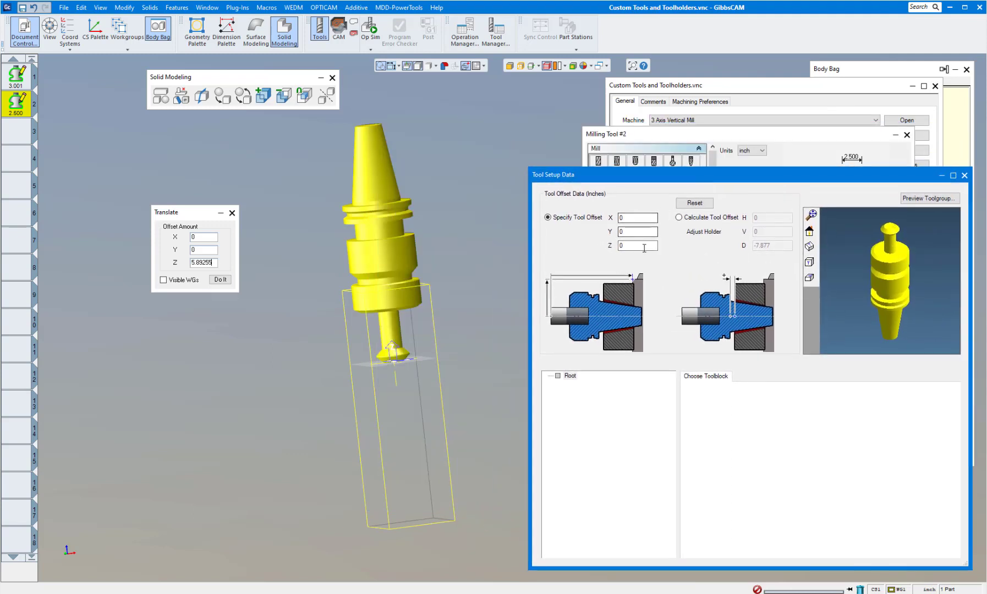
pyautogui.moveTo(624, 246); pyautogui.dragTo(599, 243)
pyautogui.write('5.89255')
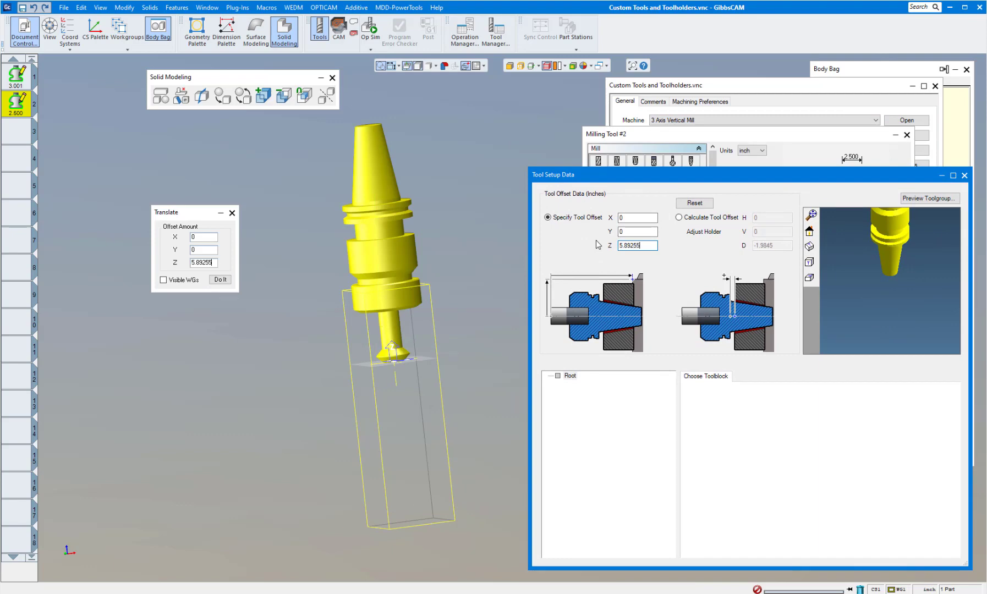
pyautogui.click(964, 176)
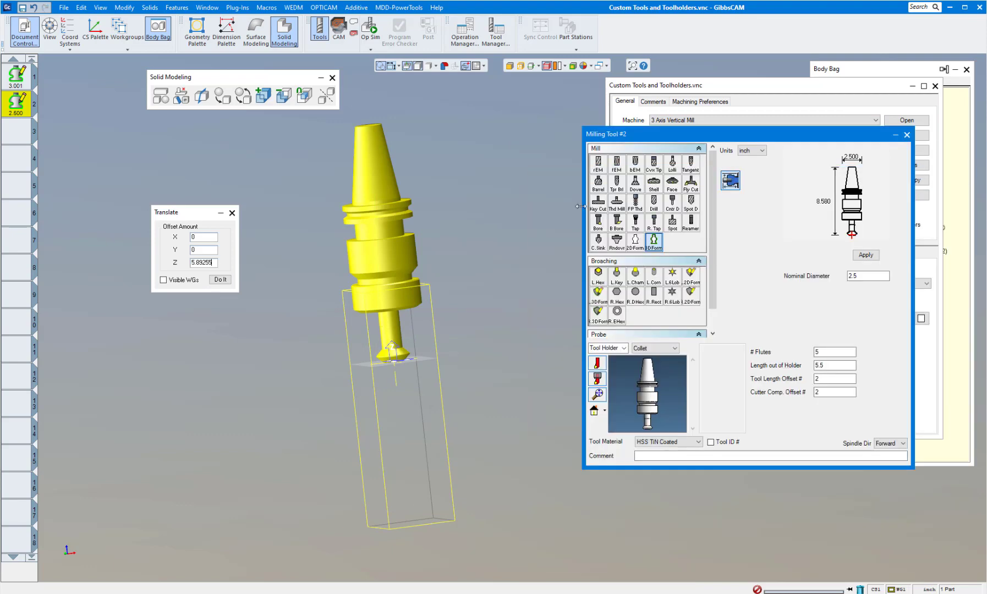
pyautogui.click(895, 135)
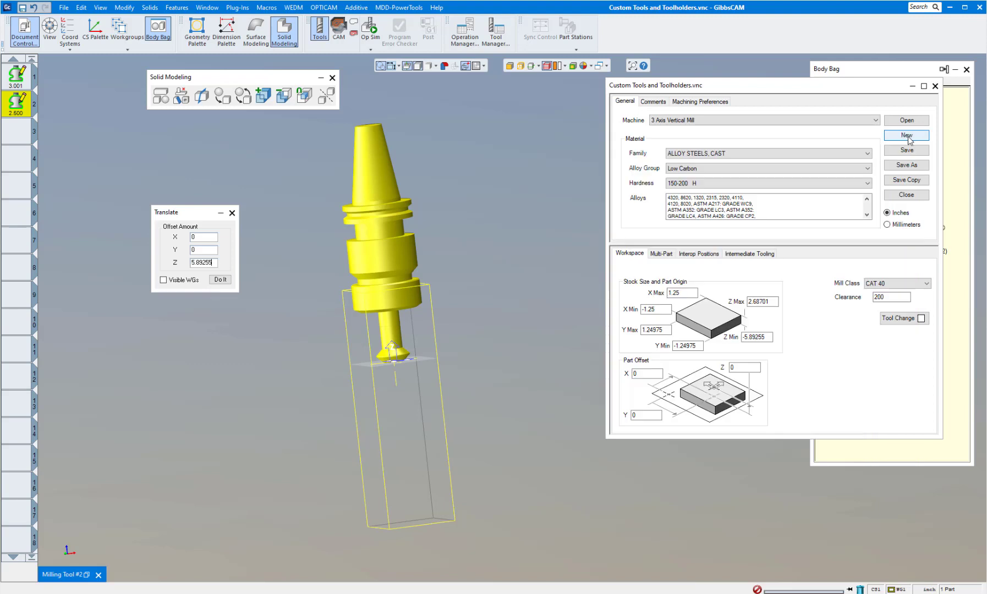
pyautogui.click(935, 85)
# Store the combined body in the body bag and bring Import(91), Import(103) and Import(102) into the workspace
pyautogui.doubleClick(379, 230)
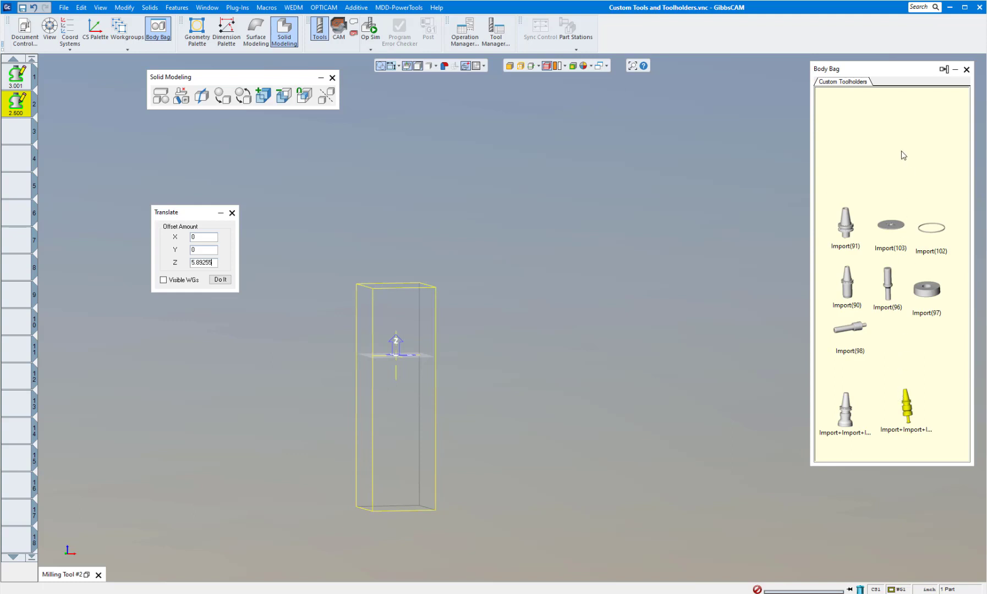
pyautogui.doubleClick(846, 226)
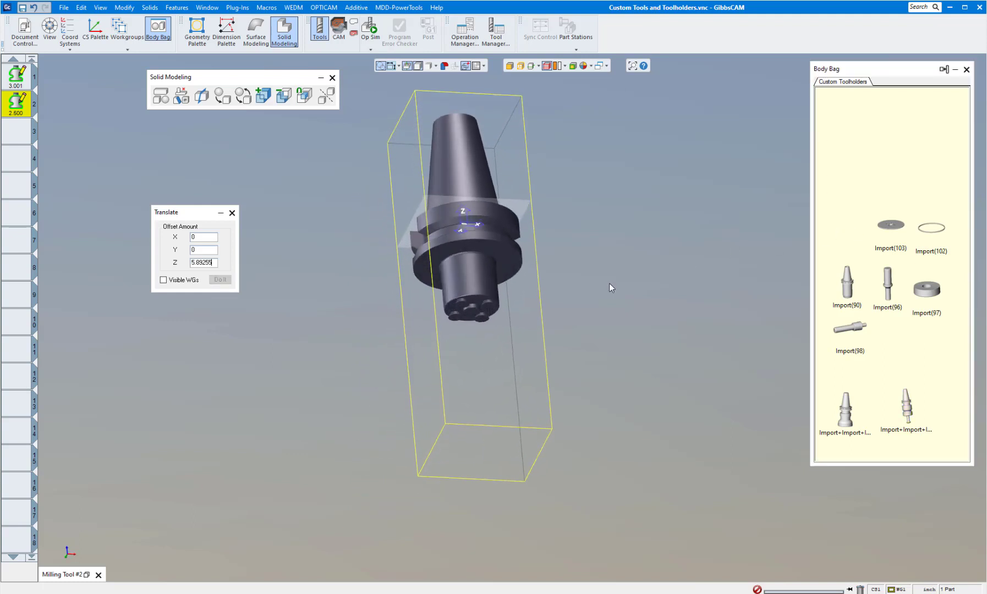
pyautogui.doubleClick(890, 225)
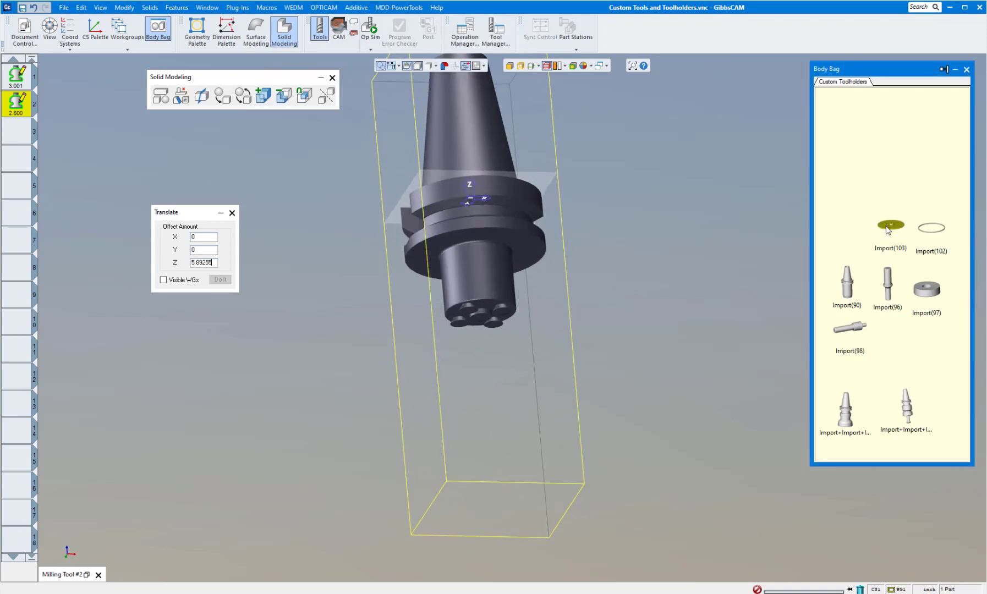
pyautogui.doubleClick(932, 229)
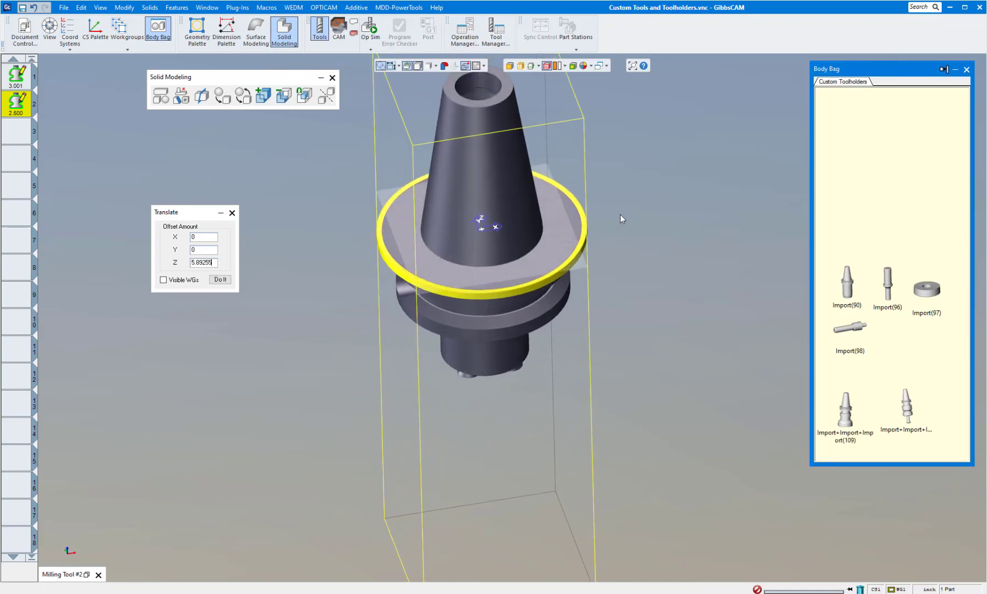
# Unite the disc and the surrounding ring into one solid cutter with a Boolean addition
pyautogui.click(587, 223)
pyautogui.click(572, 226)
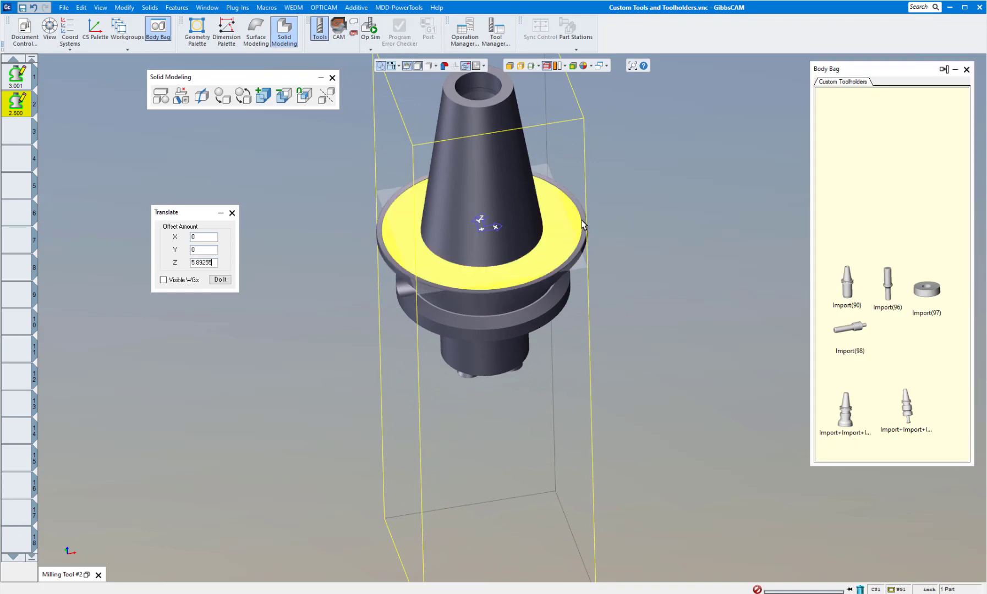
pyautogui.keyDown('shift'); pyautogui.click(586, 219); pyautogui.keyUp('shift')
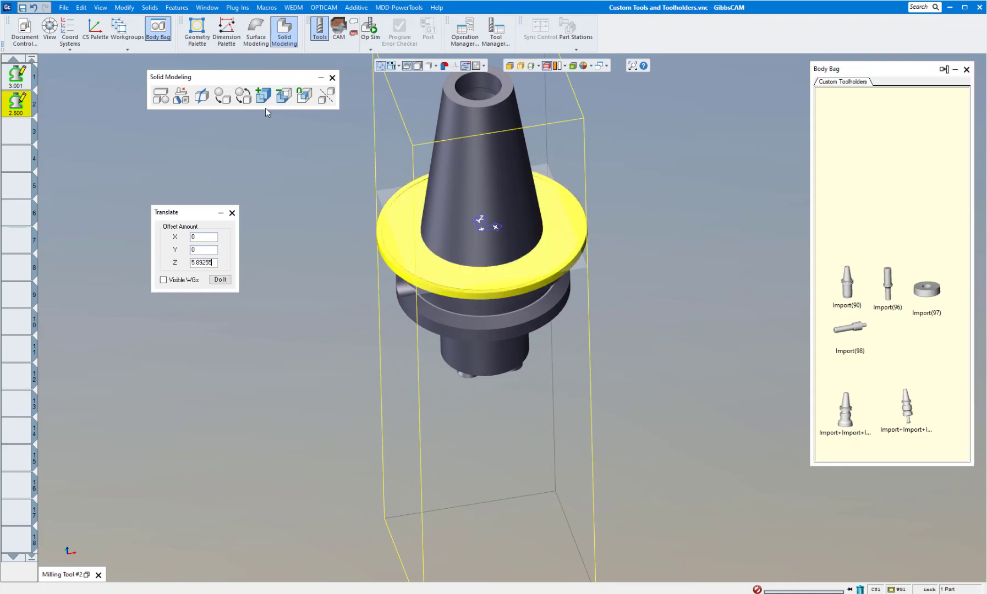
pyautogui.click(635, 223)
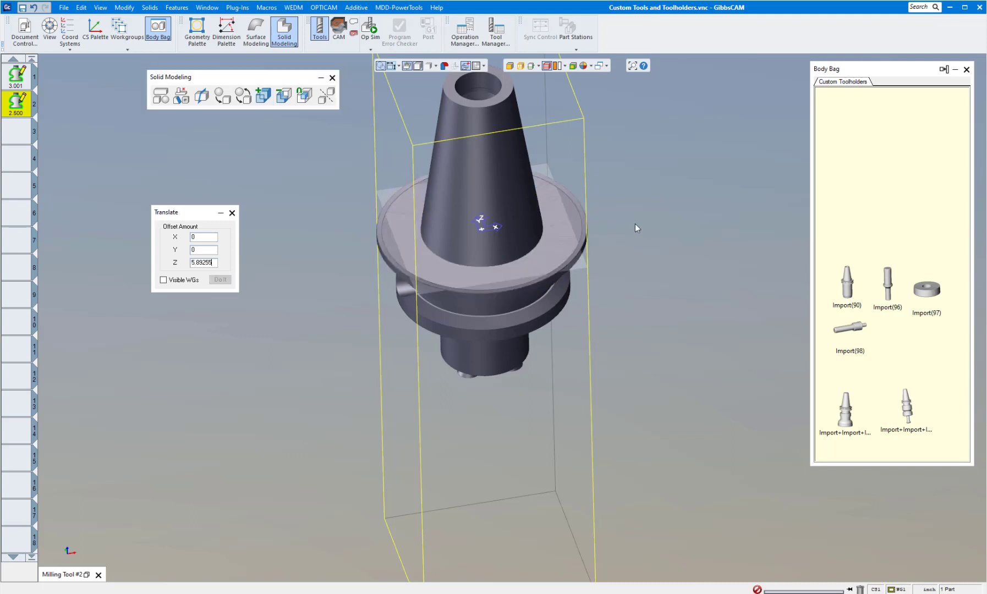
# Move the united disc cutter straight down in Z so it sits clear below the toolholder
pyautogui.moveTo(570, 230); pyautogui.dragTo(597, 222, button='middle')
pyautogui.click(558, 225)
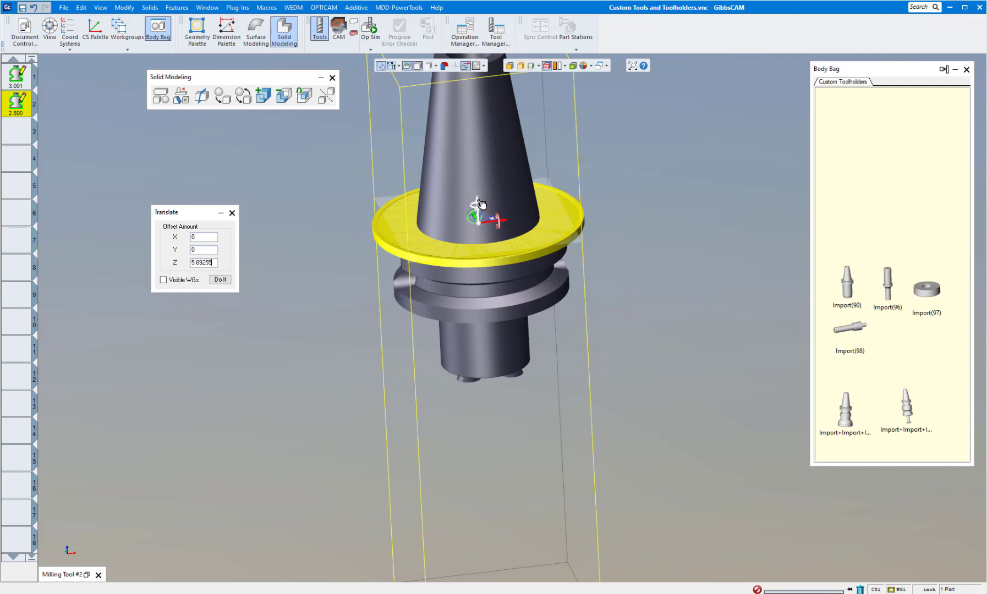
pyautogui.moveTo(478, 202); pyautogui.dragTo(487, 435)
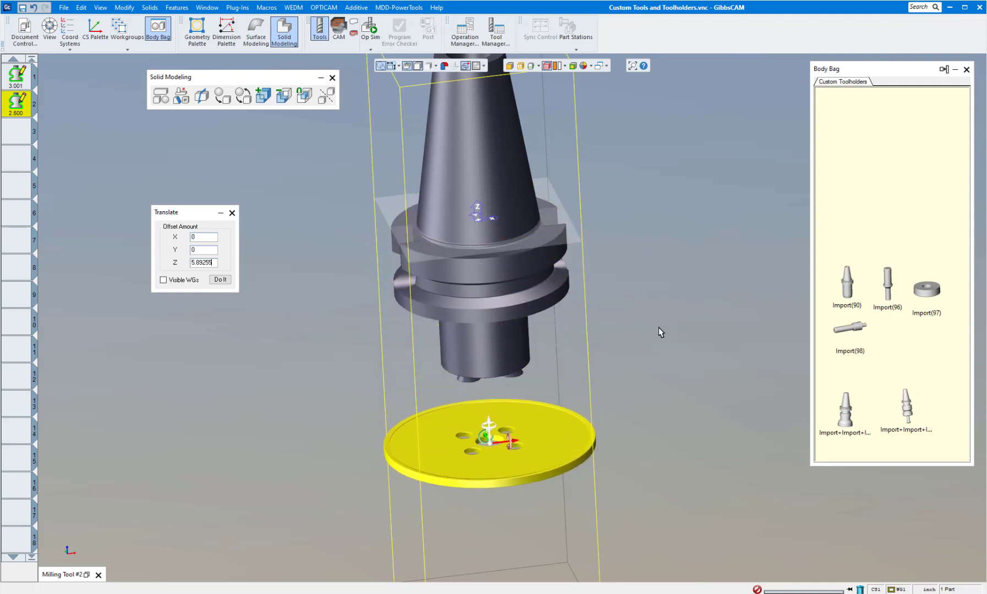
pyautogui.click(659, 328)
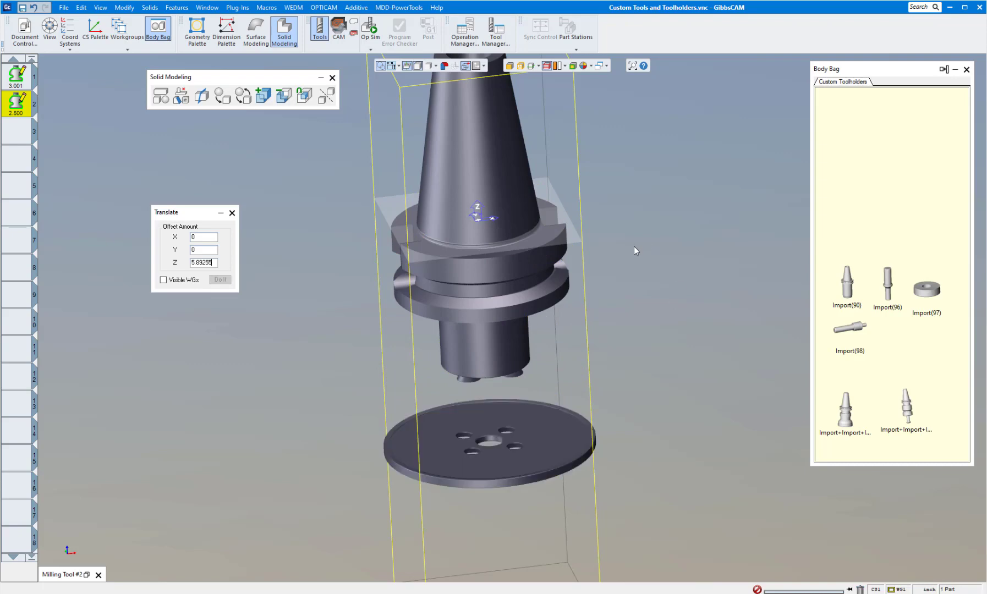
# Mate the disc cutter's upper face to the toolholder's end face with Solids Alignment and check the fit
pyautogui.click(237, 7)
pyautogui.click(250, 252)
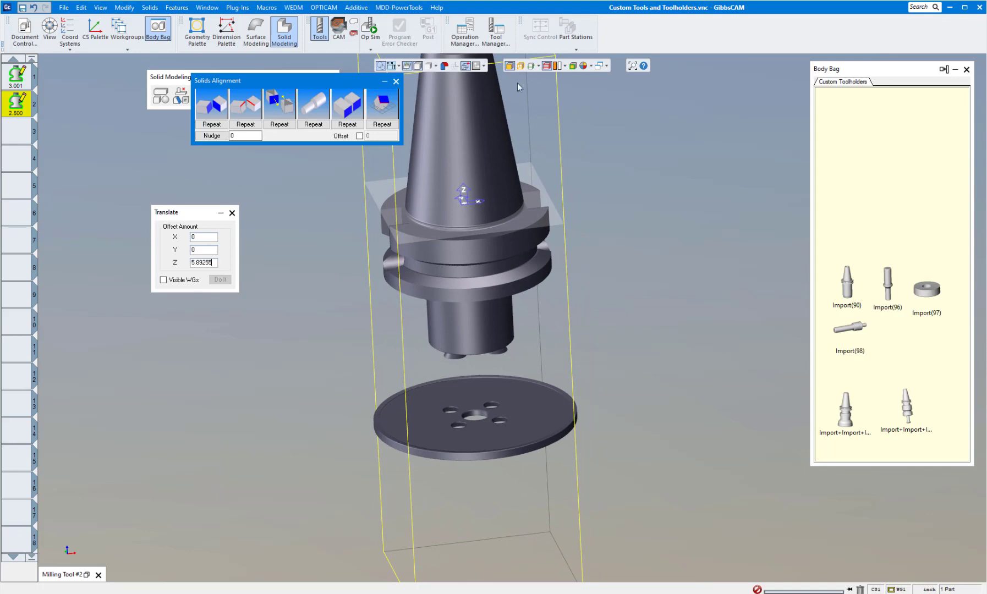
pyautogui.click(543, 427)
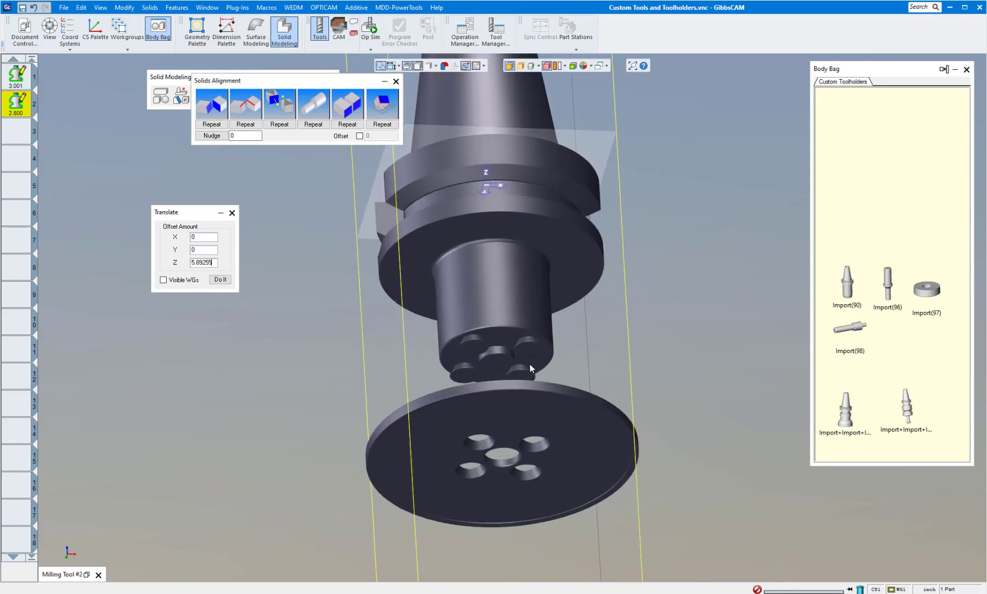
pyautogui.click(514, 350)
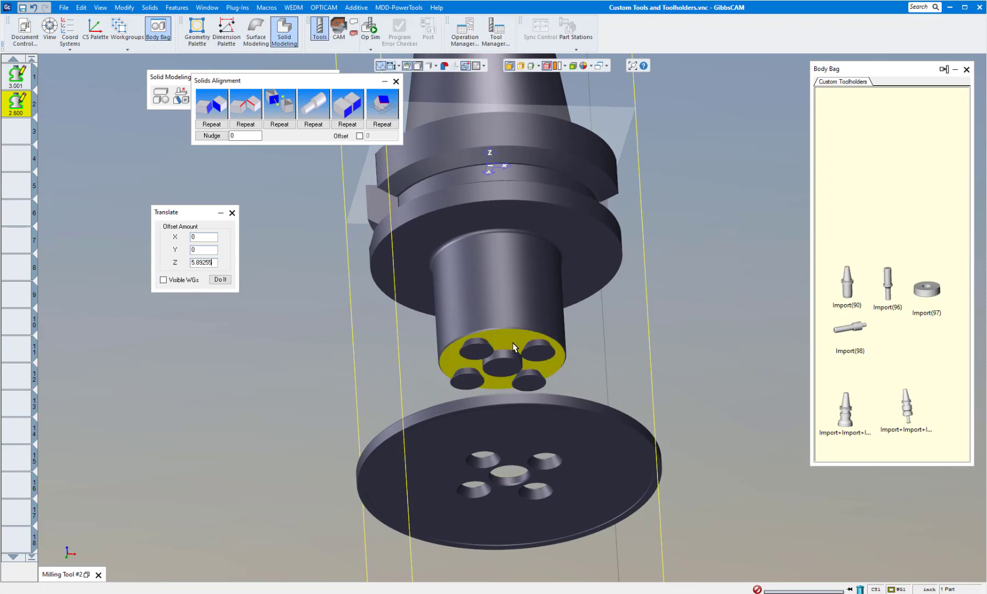
pyautogui.click(339, 114)
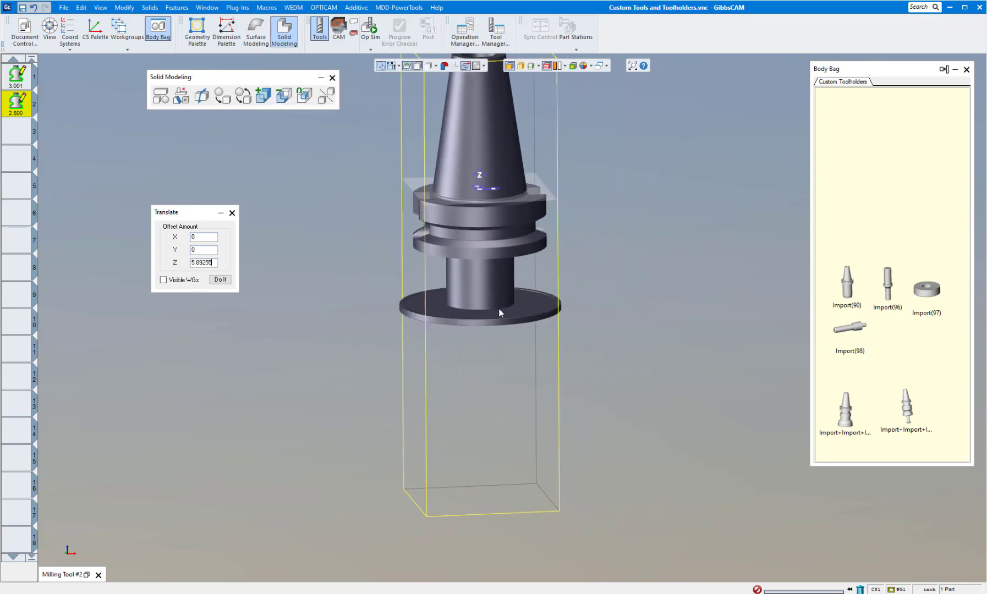
pyautogui.click(506, 309)
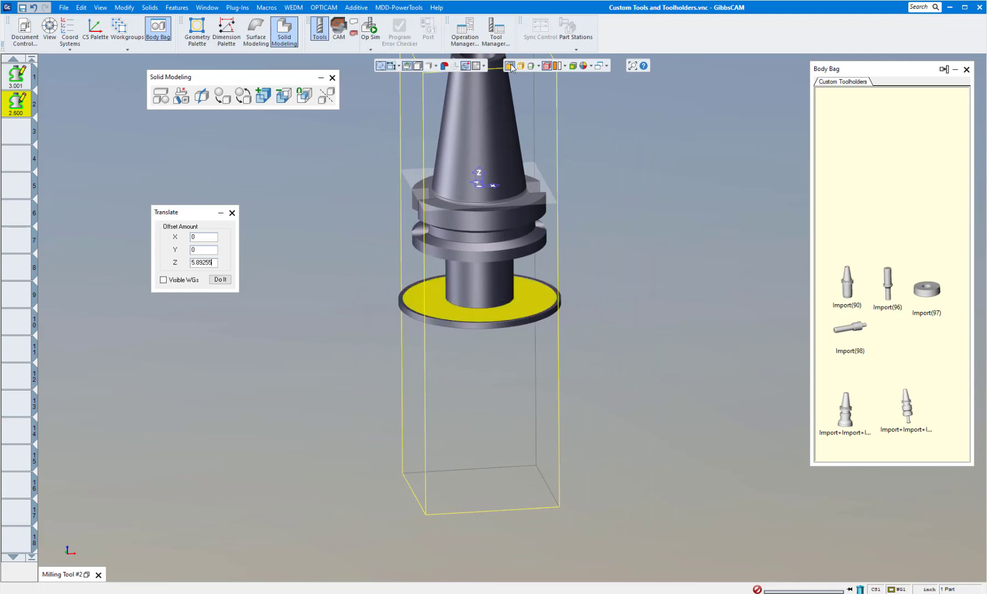
# Shrink-wrap the stock around the visible toolholder and disc cutter assembly
pyautogui.click(496, 272)
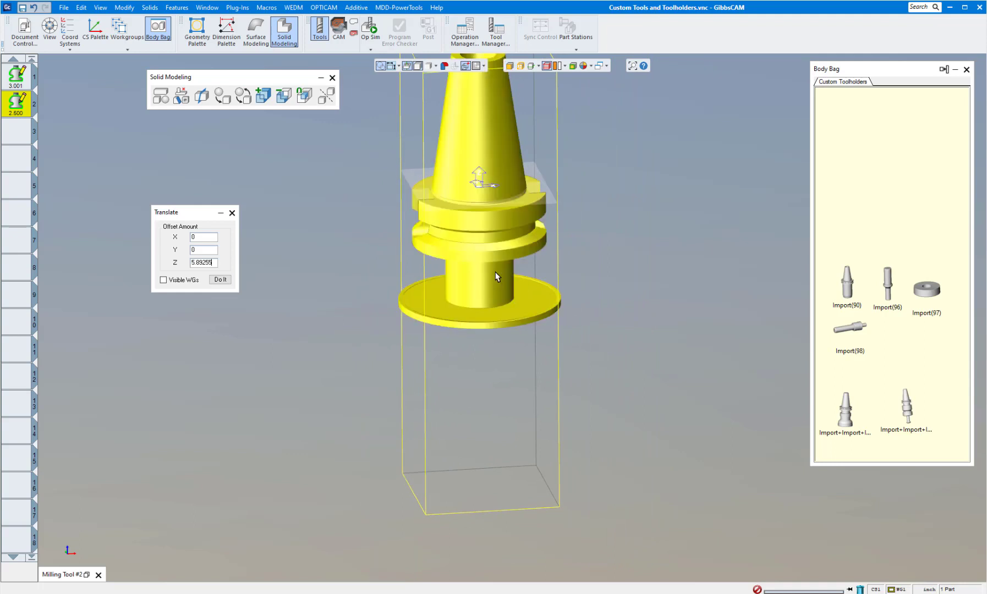
pyautogui.click(333, 78)
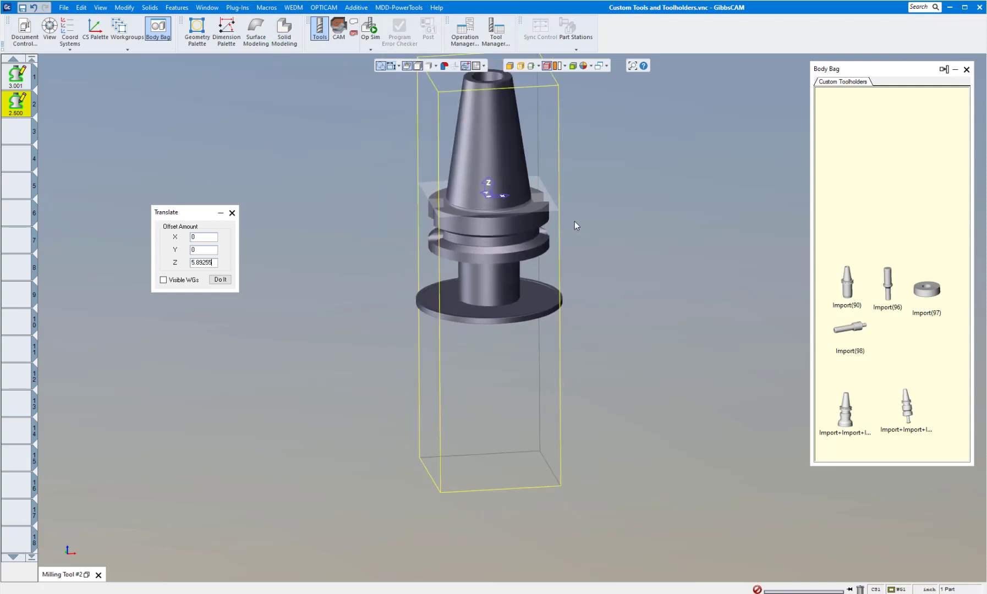
pyautogui.click(486, 366)
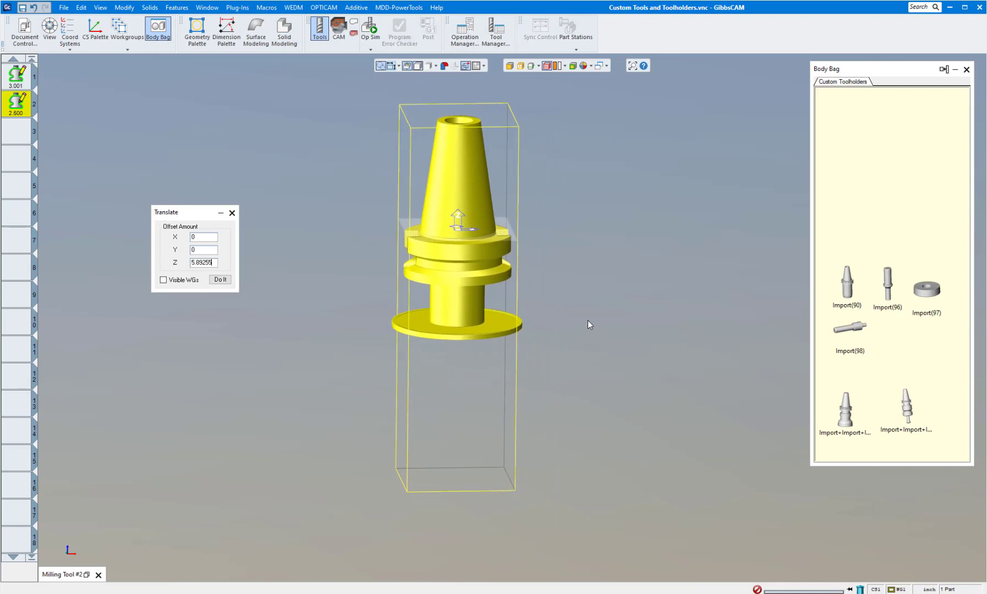
pyautogui.click(130, 8)
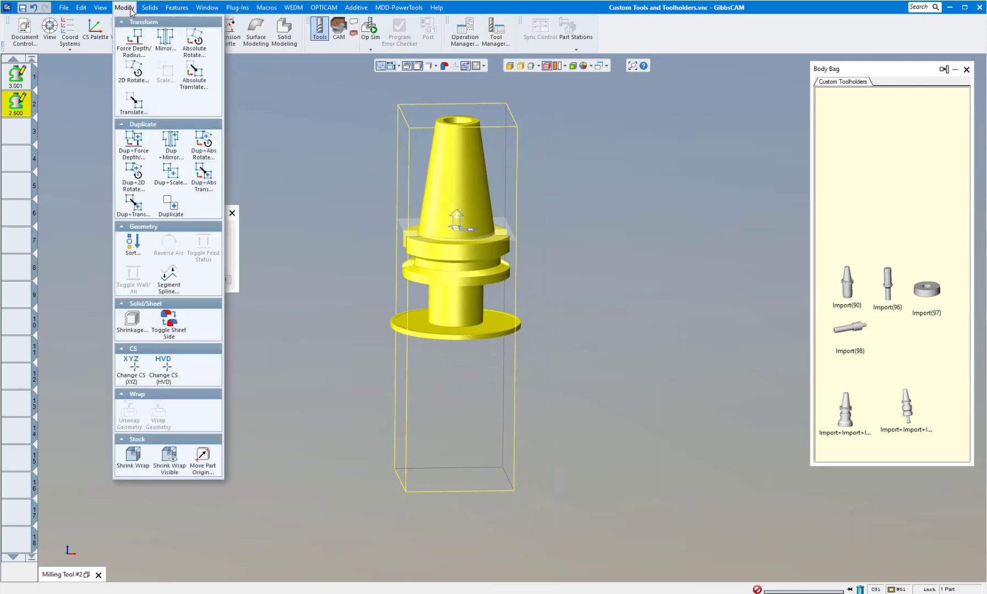
pyautogui.click(166, 460)
pyautogui.scroll(-3, 272, 286)
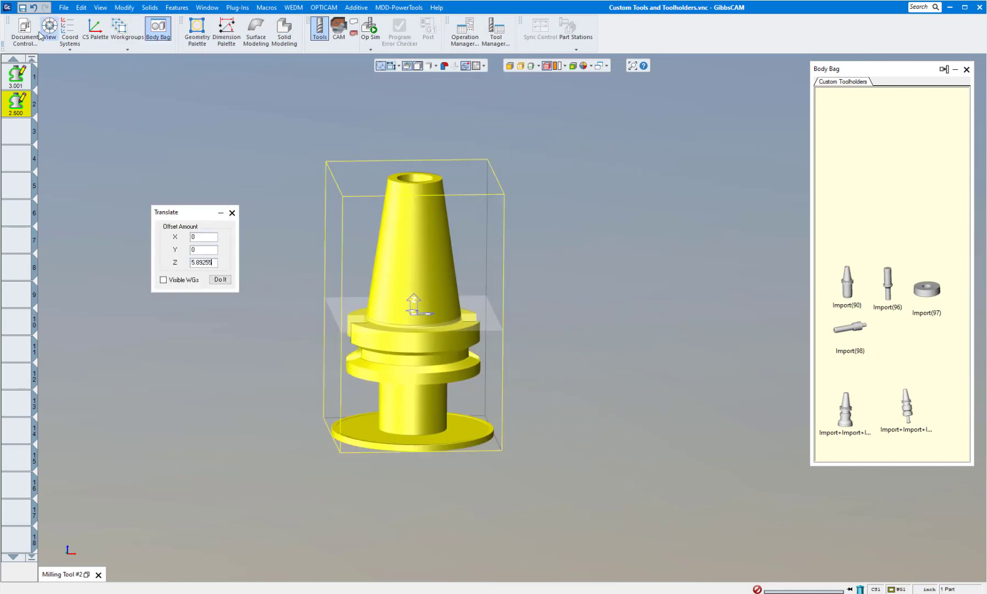
# Translate the toolholder and disc cutter assembly 2.27423 inches up in Z so the cutter's underside sits at the origin
pyautogui.click(25, 29)
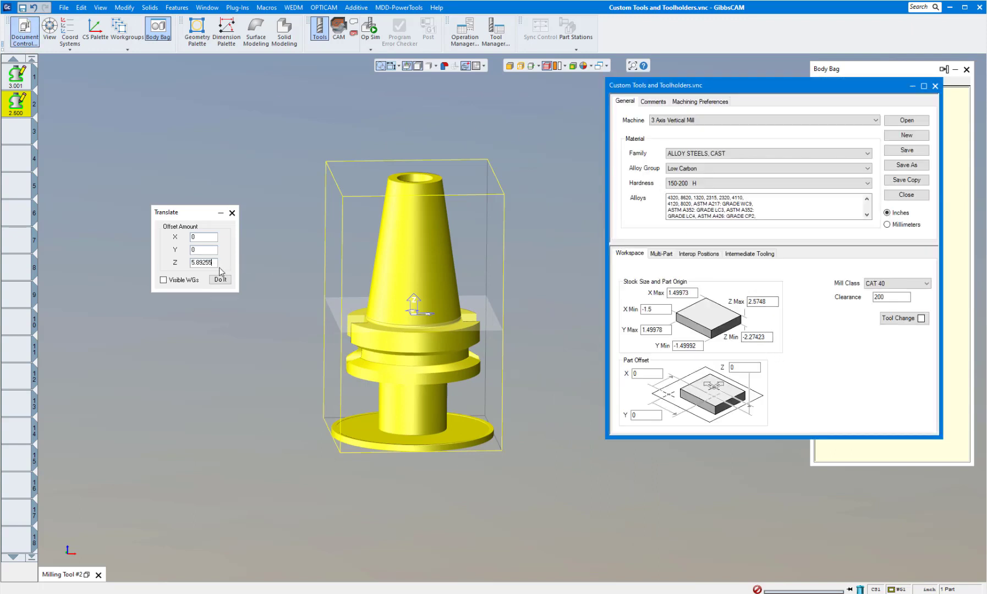
pyautogui.click(159, 258)
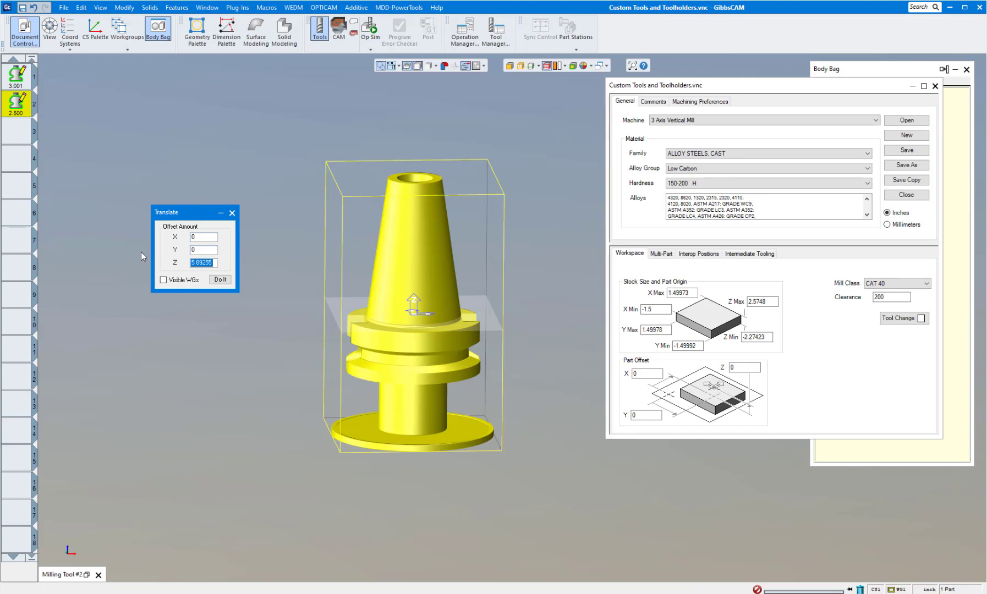
pyautogui.write('2.27423')
pyautogui.press('Return')
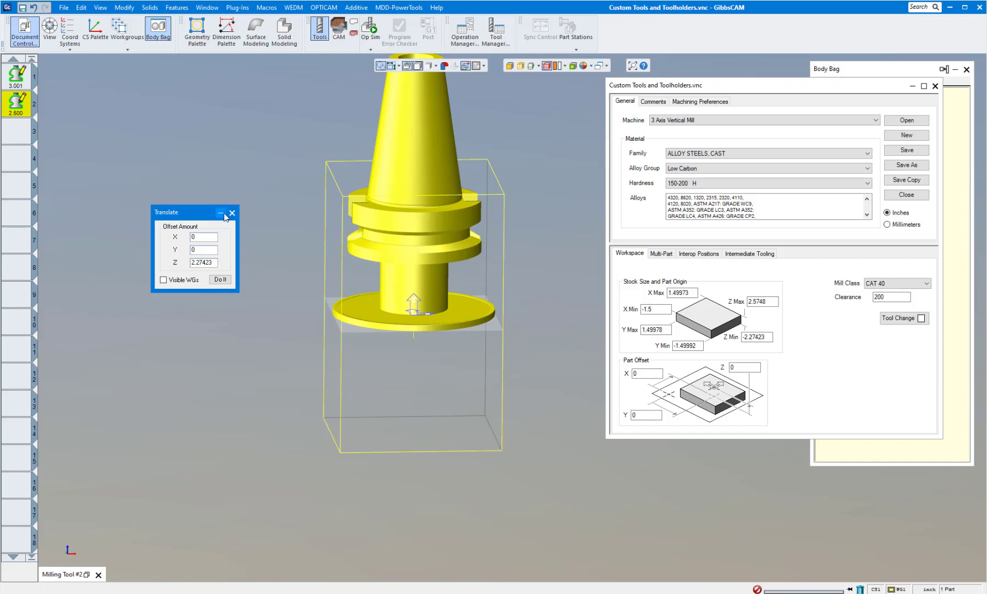
pyautogui.click(232, 213)
pyautogui.click(267, 173)
pyautogui.scroll(-2, 267, 173)
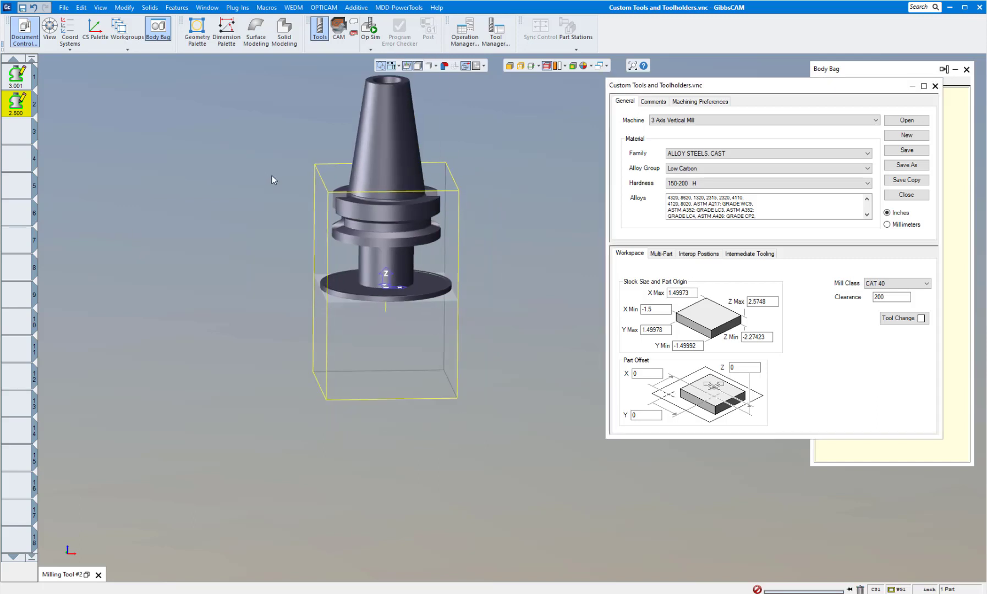
# Create milling tool 3 as a 3D Form tool from the combined toolholder and disc cutter body
pyautogui.doubleClick(15, 136)
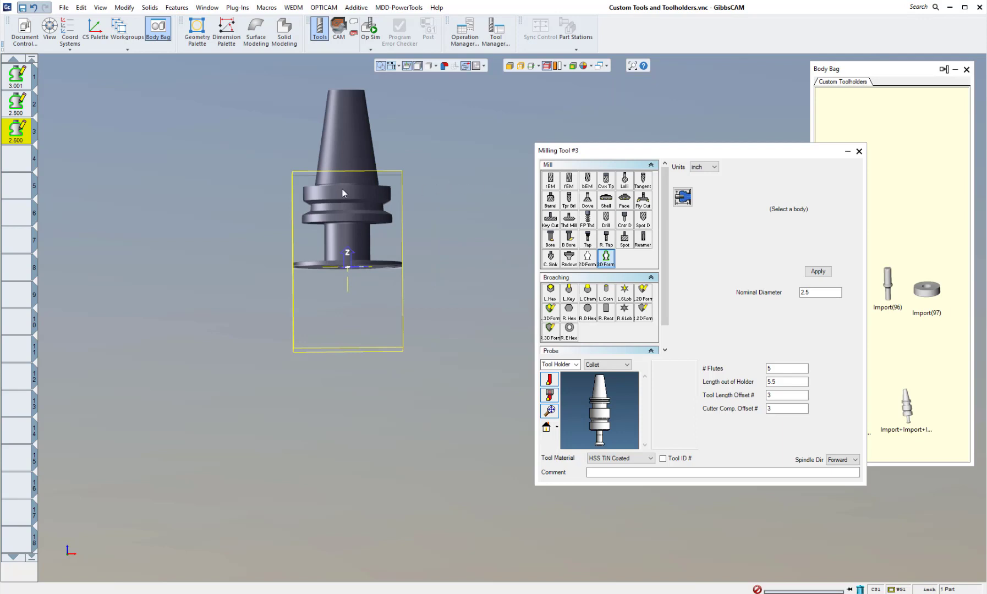
pyautogui.click(342, 188)
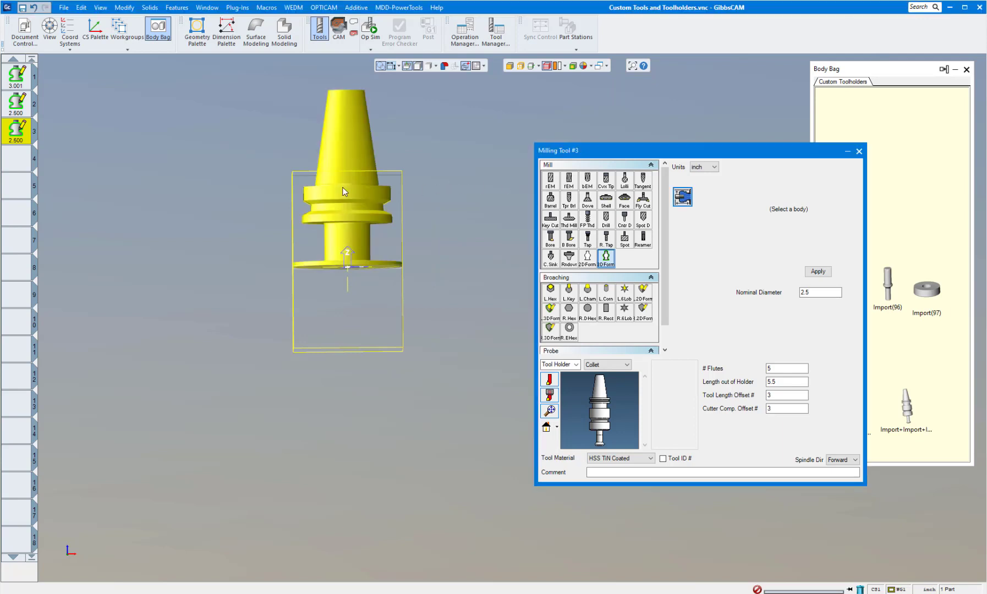
pyautogui.click(824, 273)
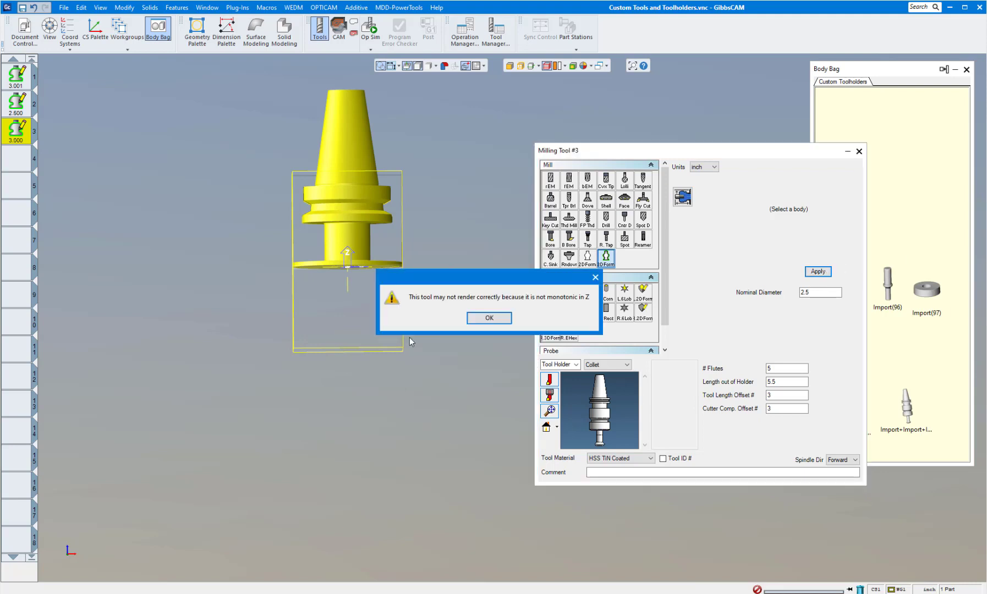
pyautogui.click(474, 317)
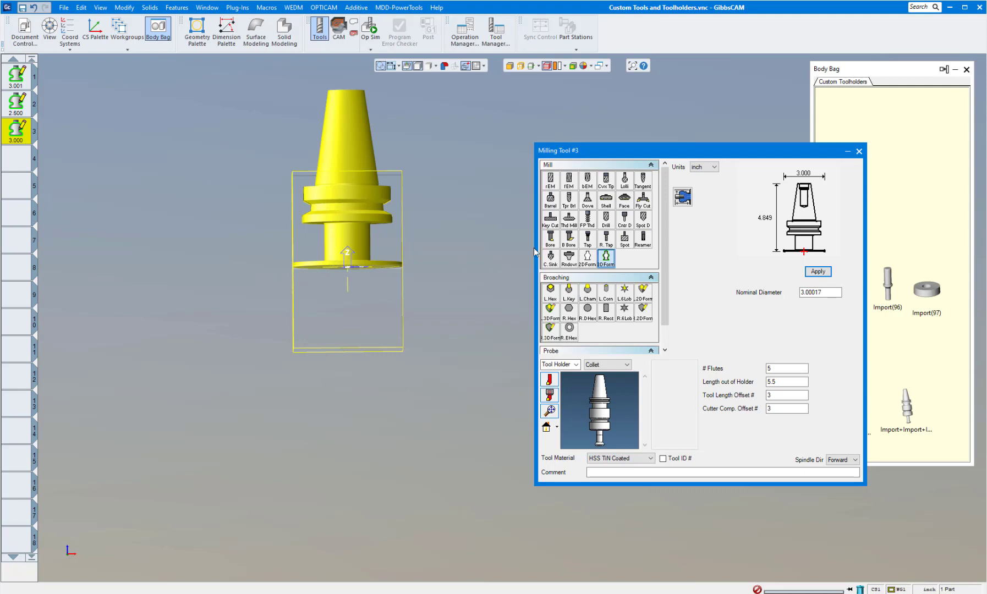
pyautogui.click(445, 233)
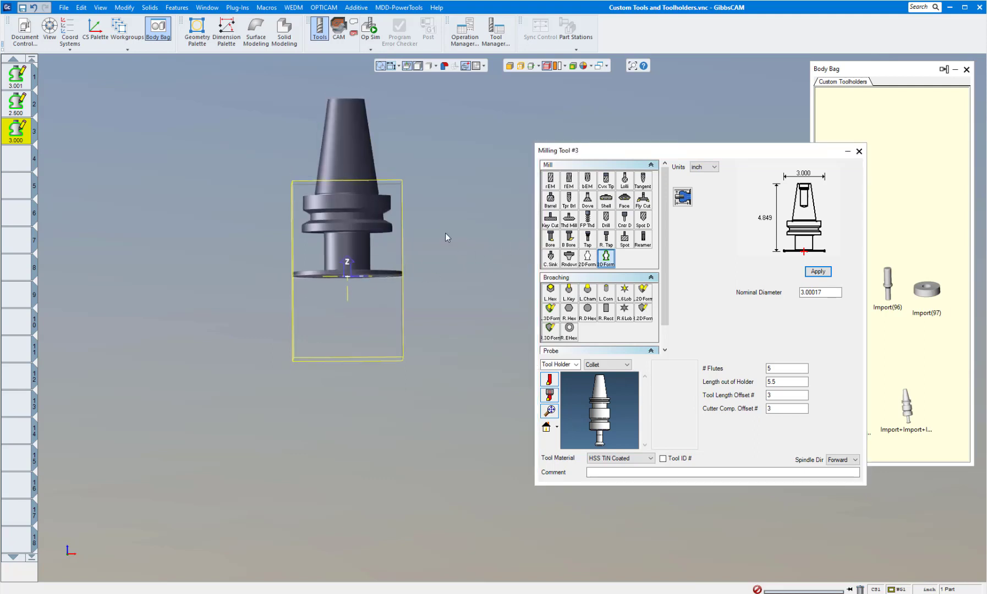
# Specify a Z tool offset of 2.27423 inches in tool 3's setup data, matching the stock's Z Min distance, and close the tool definition
pyautogui.click(685, 201)
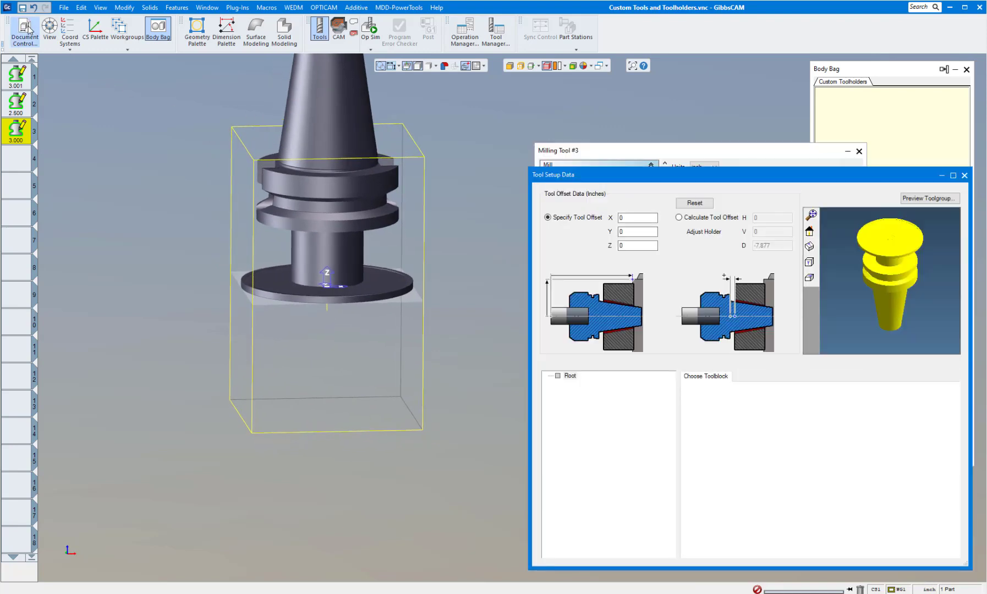
pyautogui.click(29, 30)
pyautogui.moveTo(580, 173); pyautogui.dragTo(182, 109)
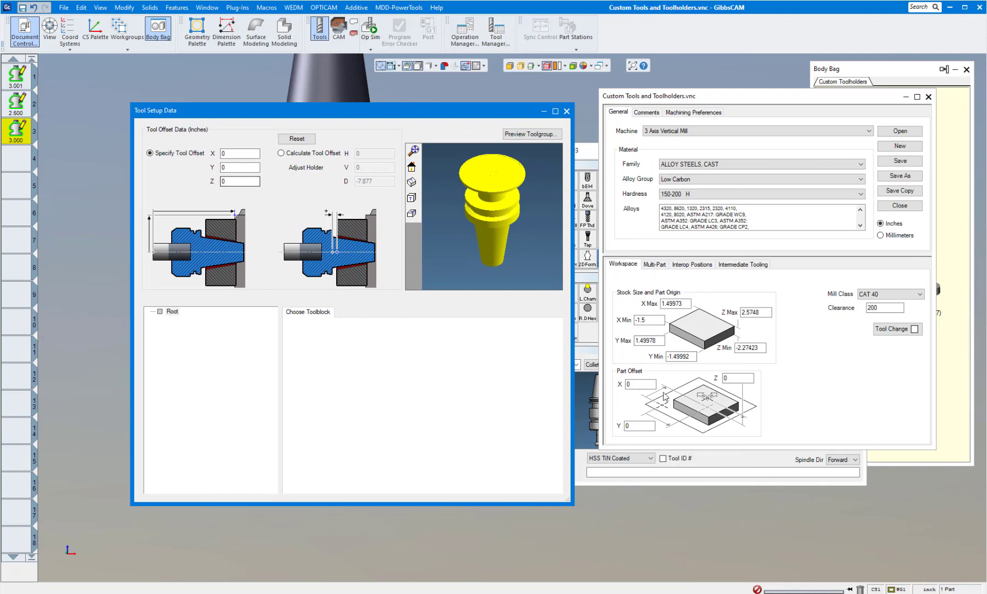
pyautogui.doubleClick(748, 348)
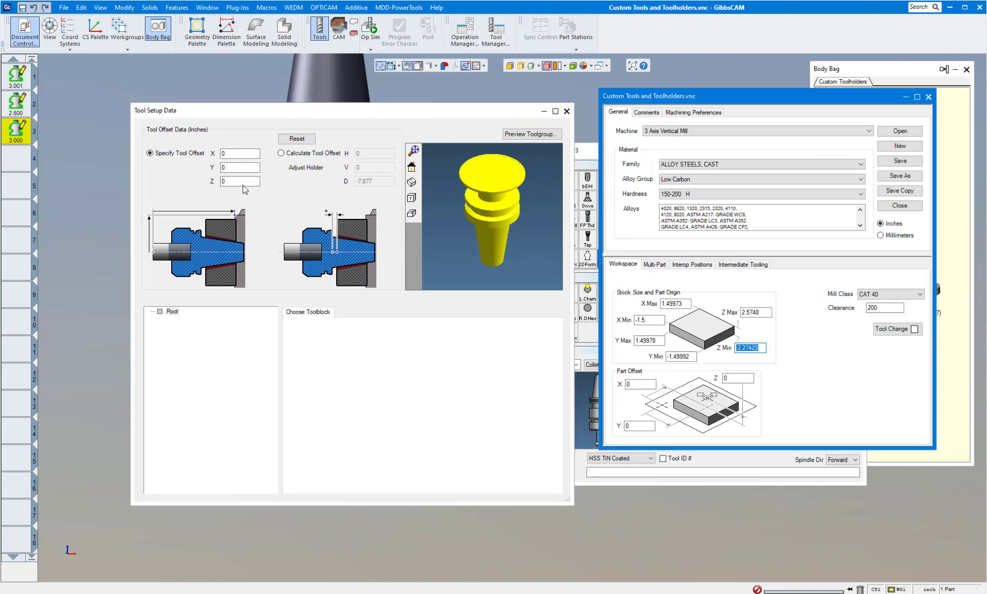
pyautogui.doubleClick(225, 181)
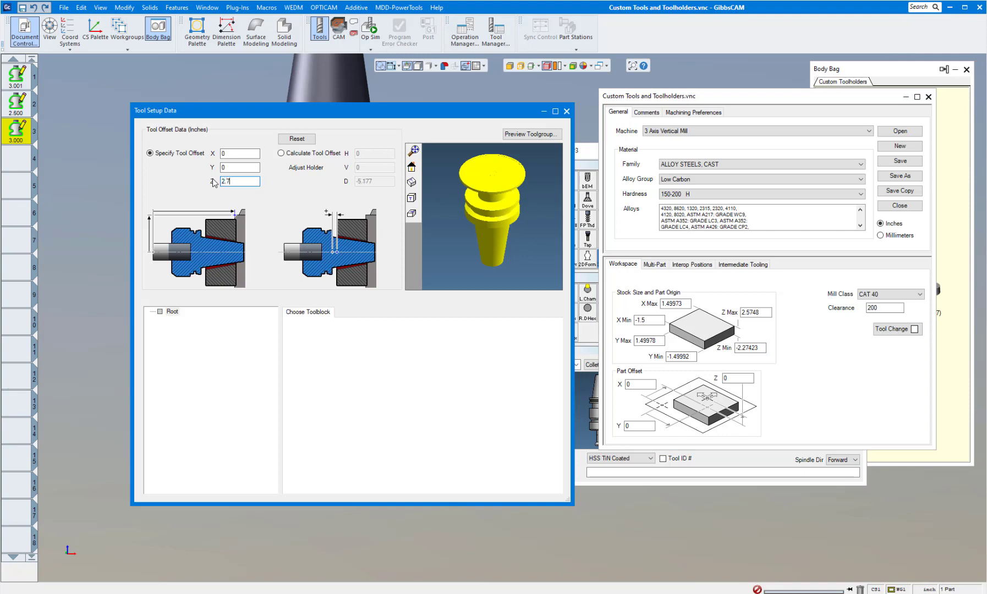
pyautogui.write('2.7')
pyautogui.press('BackSpace')
pyautogui.write('2742')
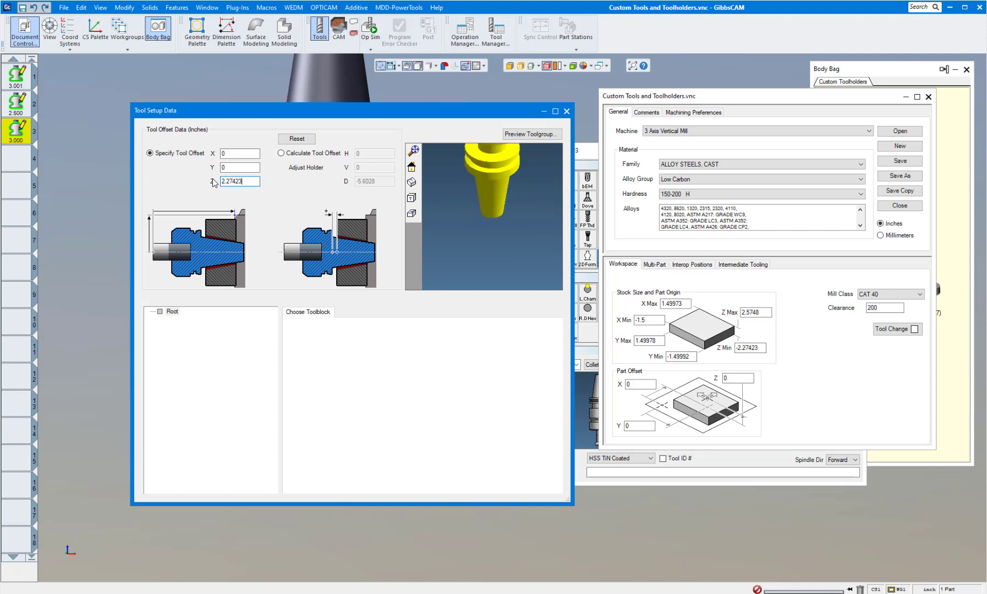
pyautogui.write('3')
pyautogui.click(567, 111)
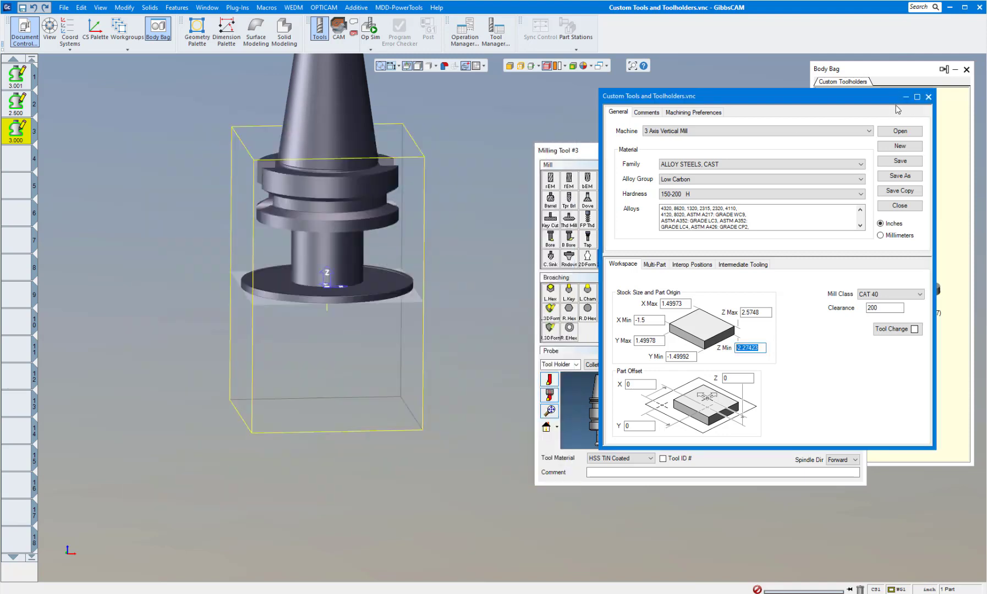
pyautogui.click(928, 96)
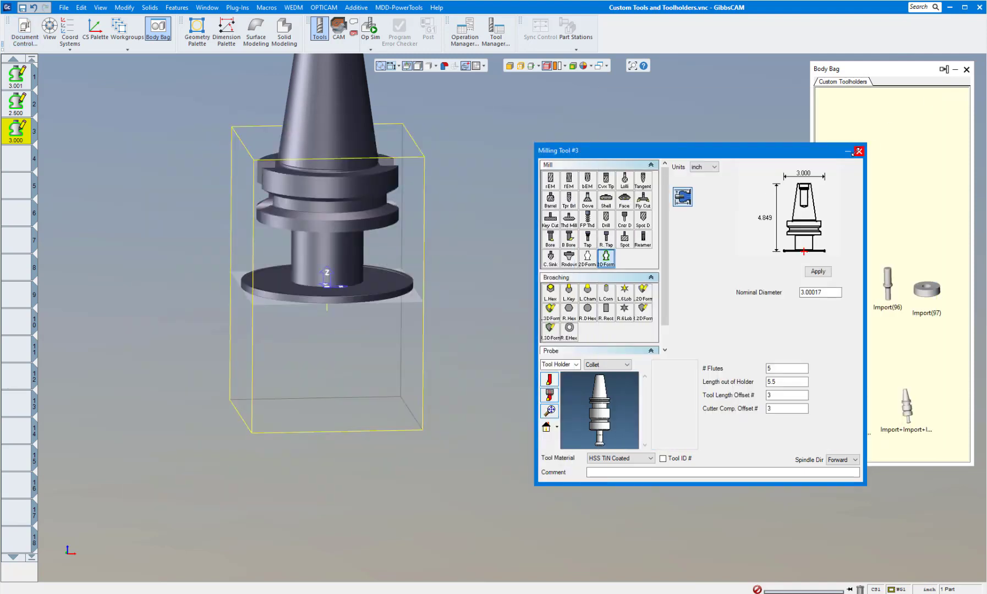
pyautogui.click(860, 151)
pyautogui.scroll(2, 638, 227)
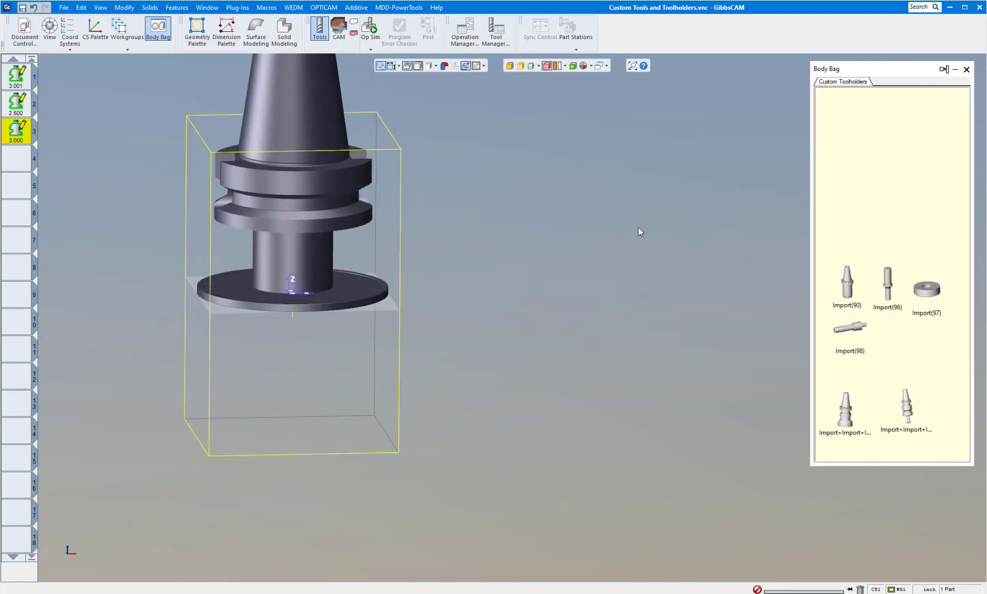
pyautogui.scroll(-3, 630, 225)
pyautogui.moveTo(632, 223); pyautogui.dragTo(632, 223, button='middle')
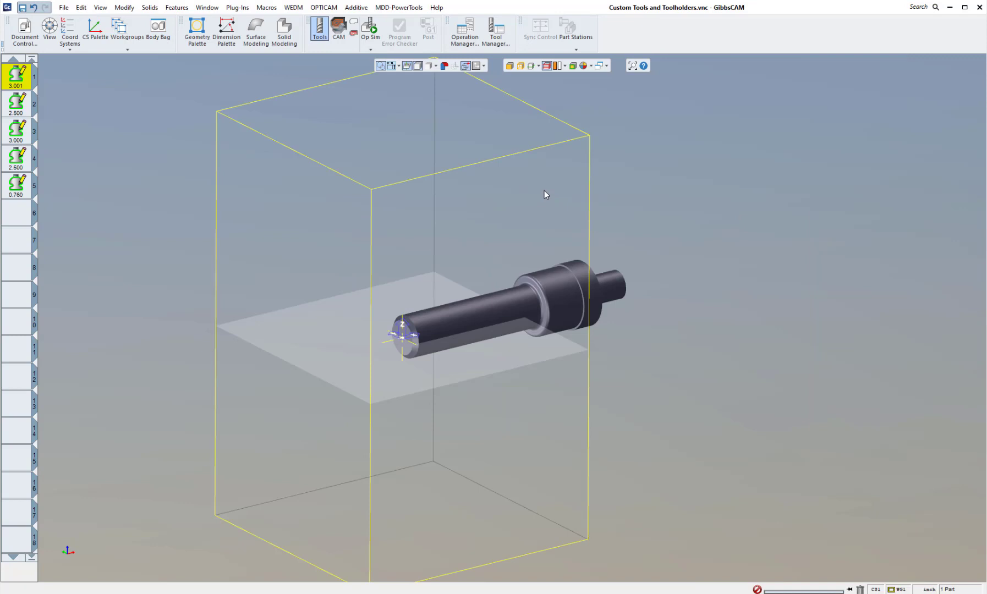
# Align the flat end face of the horizontal cylindrical shank body to the coordinate system
pyautogui.scroll(3, 612, 251)
pyautogui.scroll(-3, 612, 250)
pyautogui.moveTo(662, 254); pyautogui.dragTo(357, 328, button='middle')
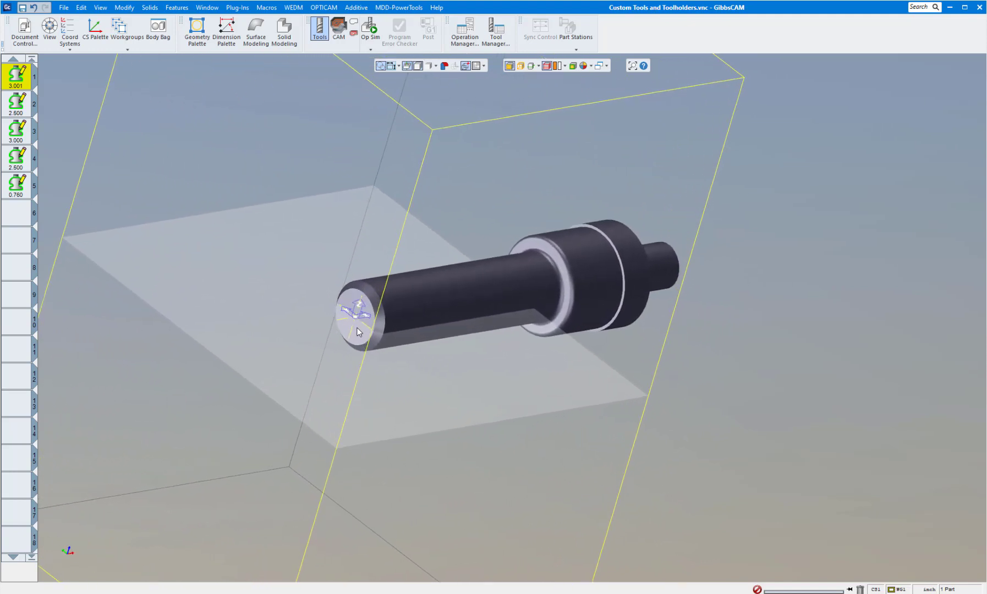
pyautogui.click(359, 331)
pyautogui.rightClick(357, 328)
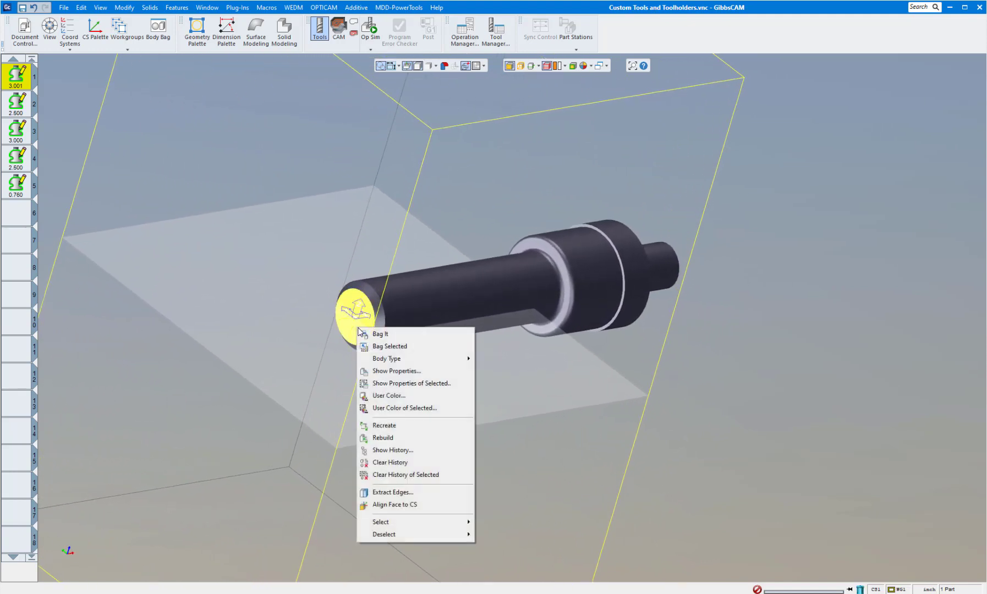
pyautogui.click(390, 505)
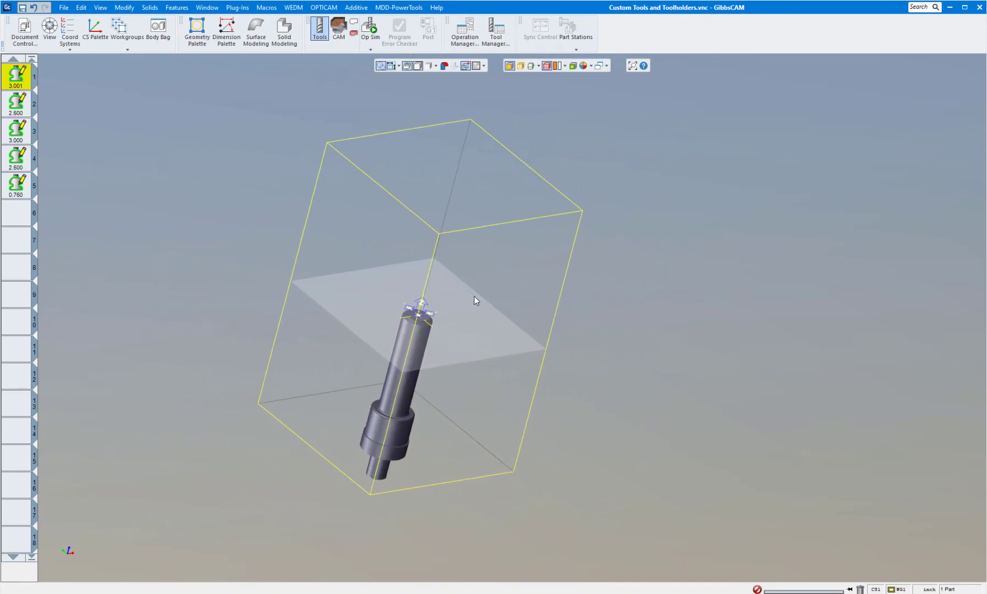
# Flip the shank body by aligning its end face to the coordinate system again, and undo the flip
pyautogui.scroll(4, 404, 267)
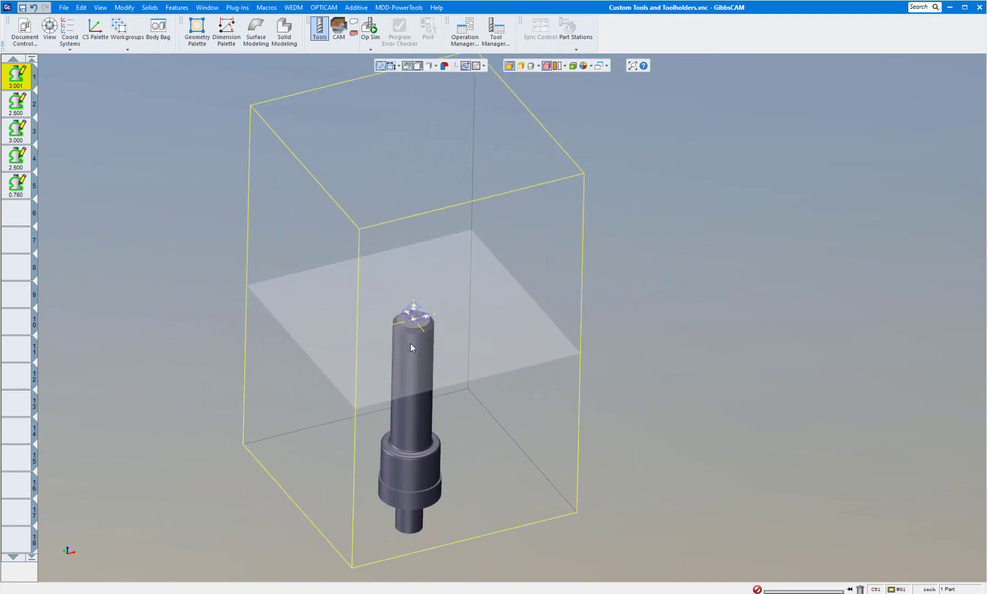
pyautogui.scroll(3, 410, 343)
pyautogui.rightClick(386, 319)
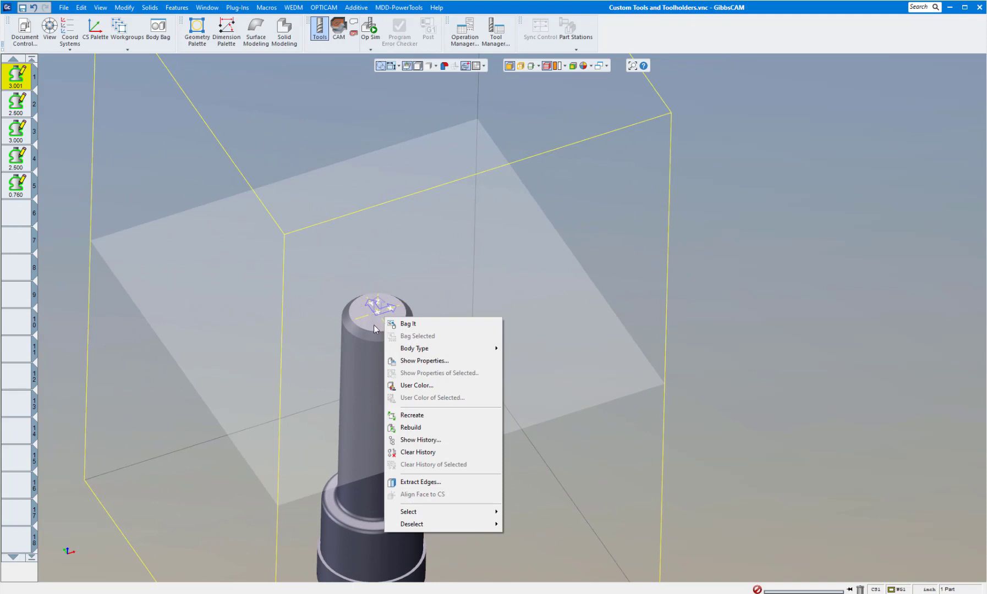
pyautogui.click(375, 327)
pyautogui.rightClick(373, 324)
pyautogui.click(418, 500)
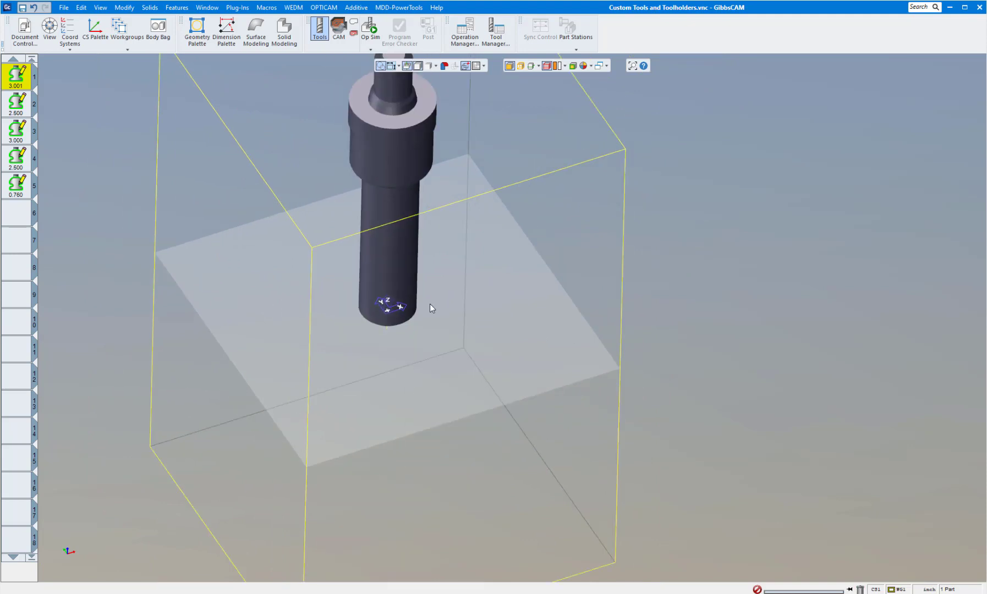
pyautogui.hotkey('ctrl', 'z')
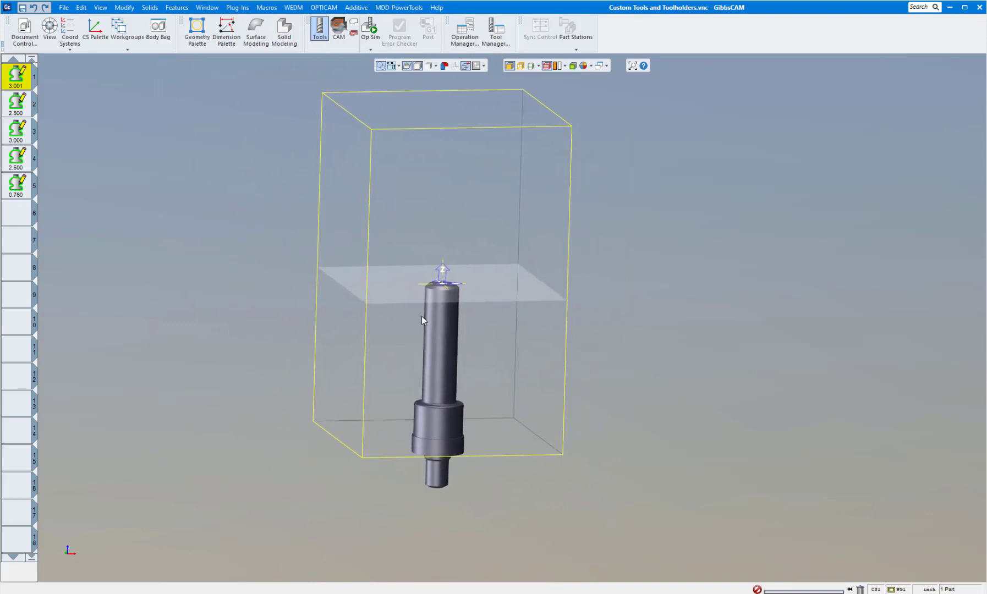
# Create milling tool 6 as a 3D Form tool from the whole downward-pointing shank body
pyautogui.doubleClick(14, 219)
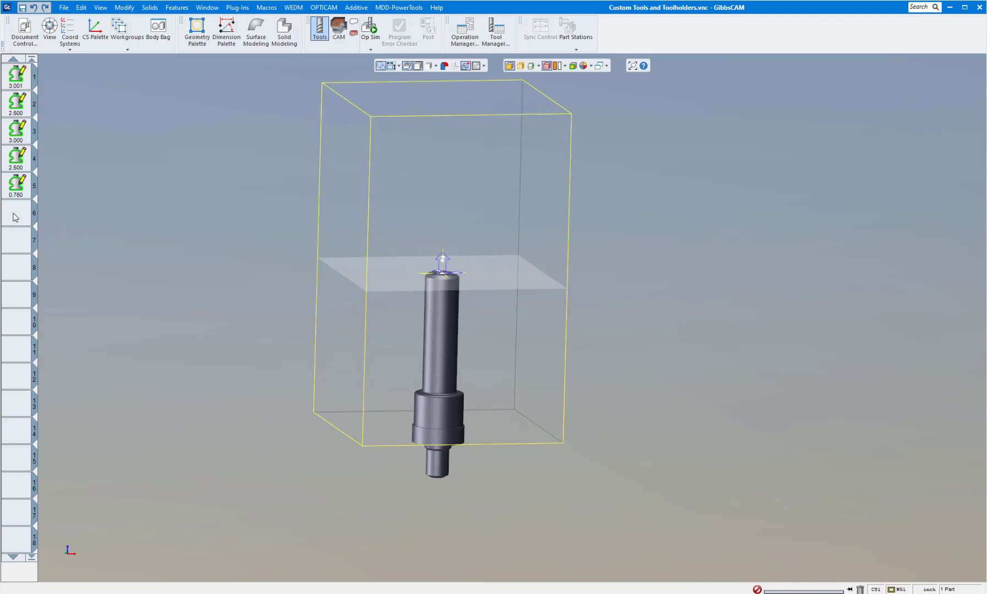
pyautogui.moveTo(540, 128); pyautogui.dragTo(724, 146)
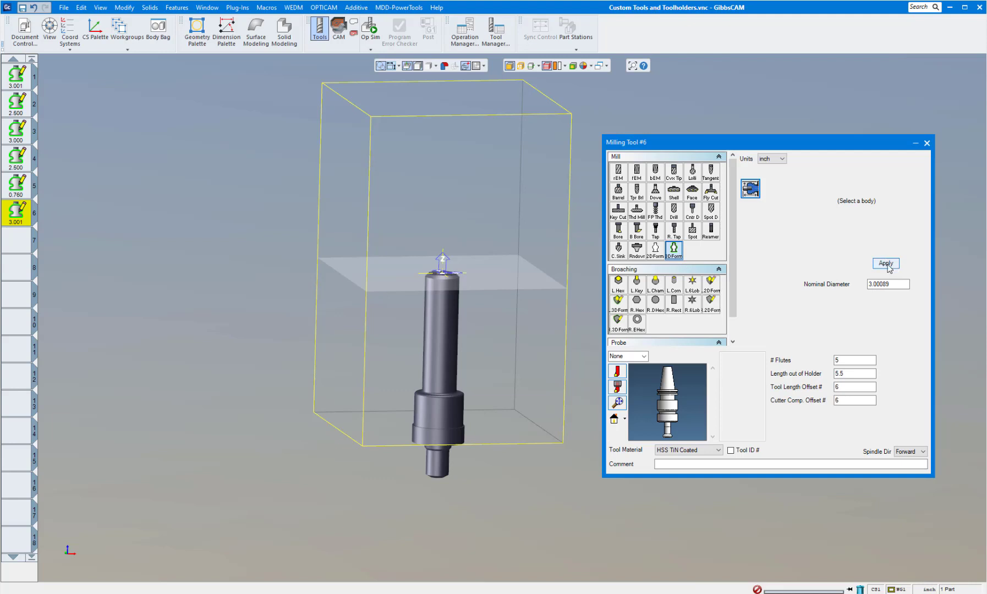
pyautogui.click(448, 326)
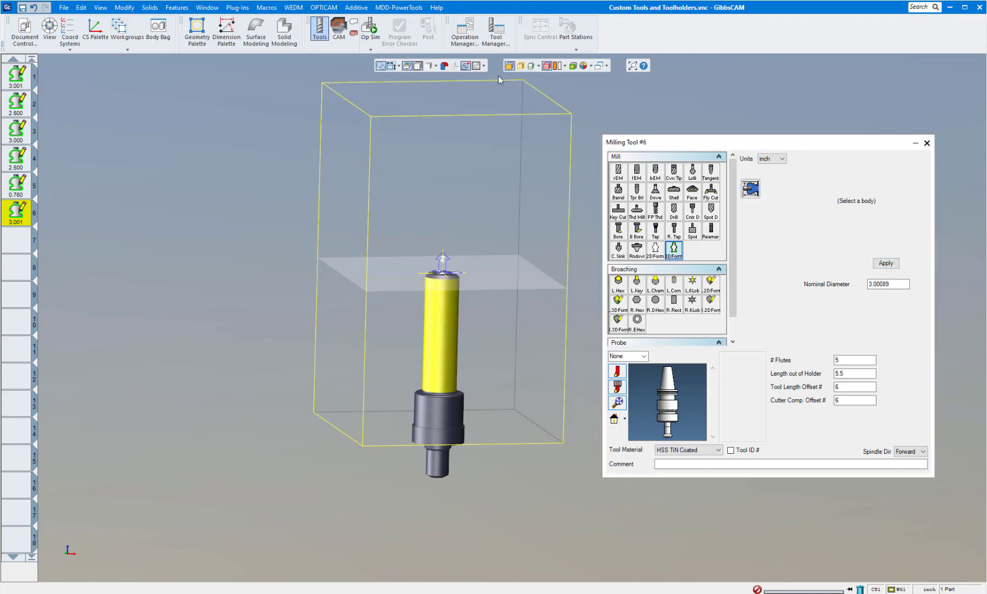
pyautogui.click(442, 322)
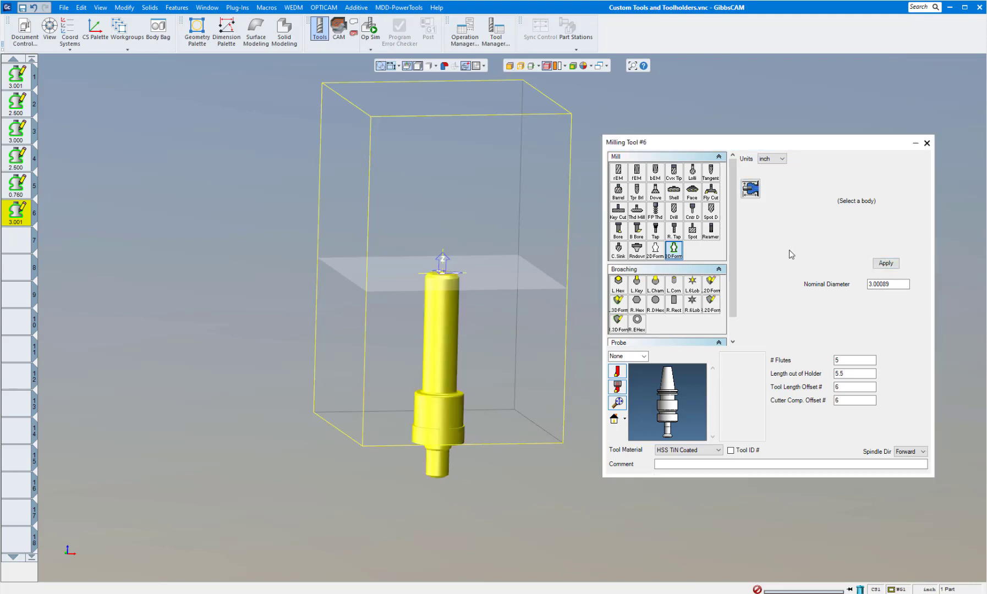
pyautogui.click(885, 264)
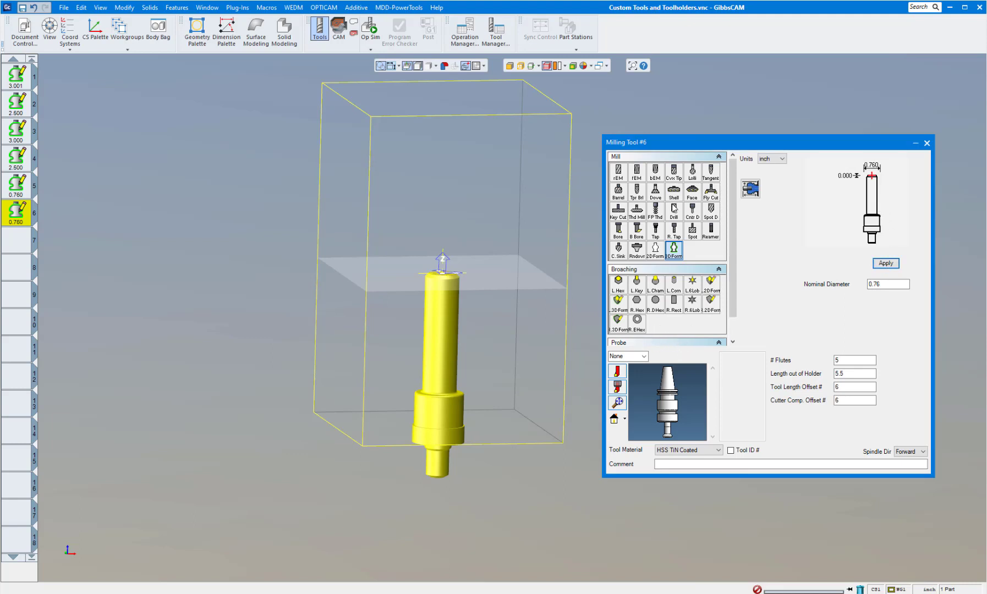
# Assign a collet-type tool holder to milling tool 6 and close its definition
pyautogui.click(643, 357)
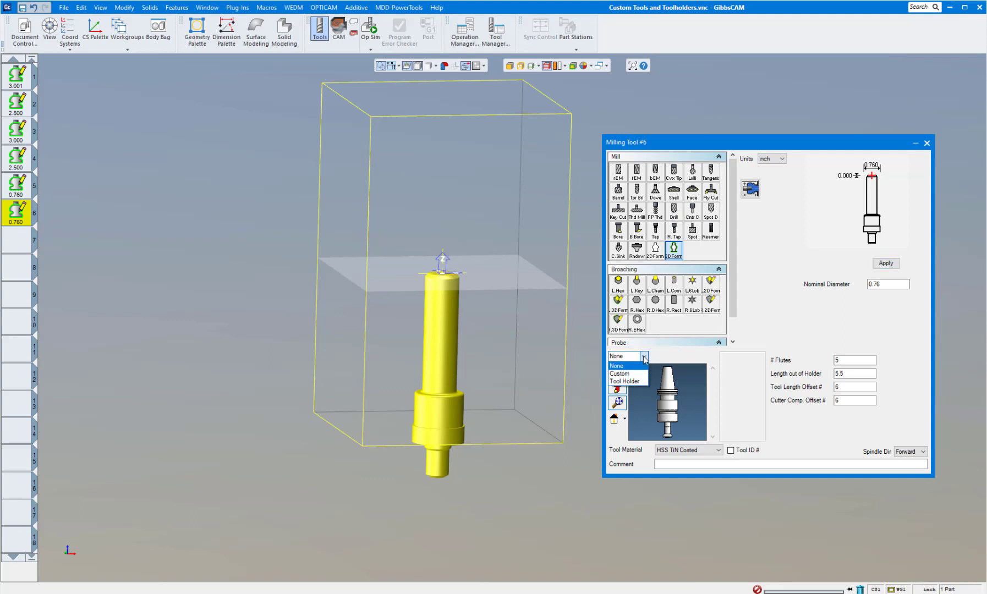
pyautogui.click(627, 382)
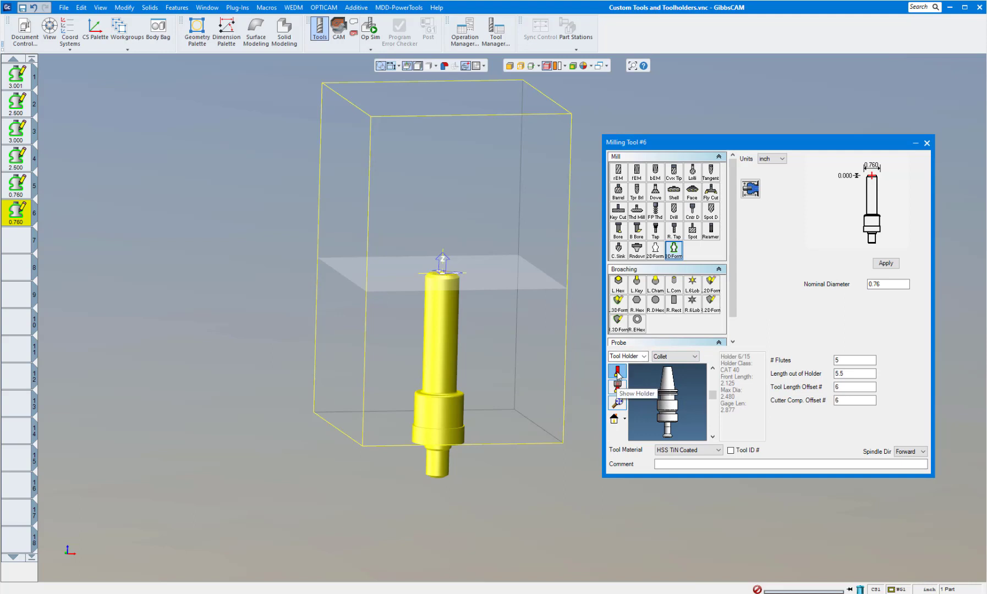
pyautogui.click(690, 357)
pyautogui.click(674, 374)
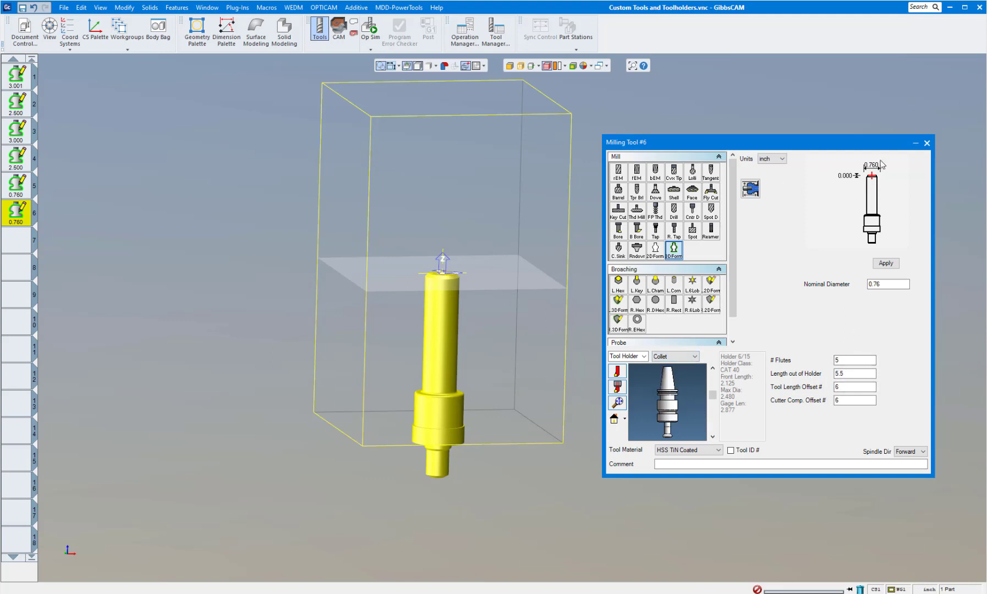
pyautogui.click(927, 144)
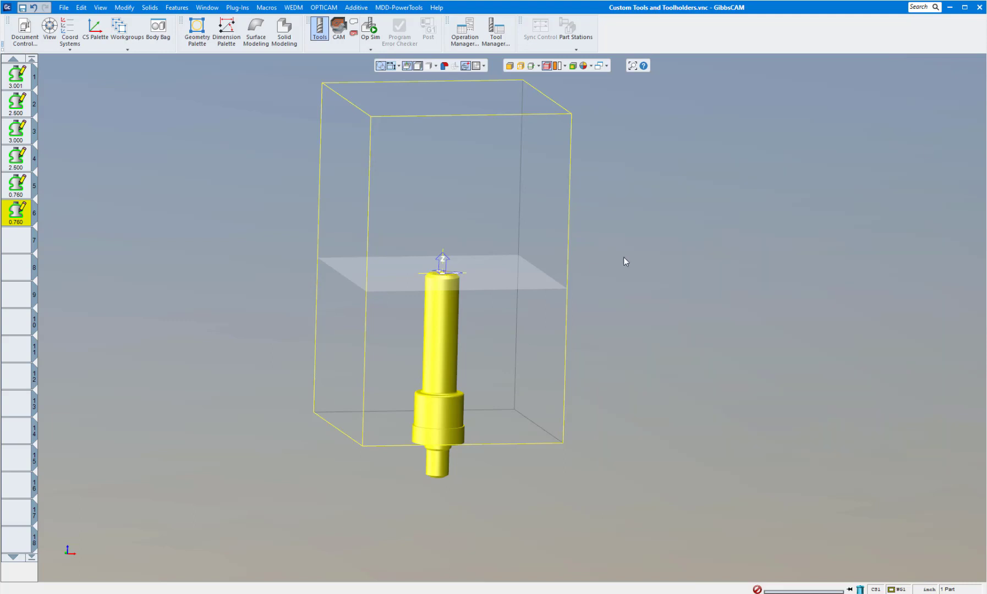
# Shrink-wrap the stock around the visible shank body and open the document's stock size settings
pyautogui.click(125, 7)
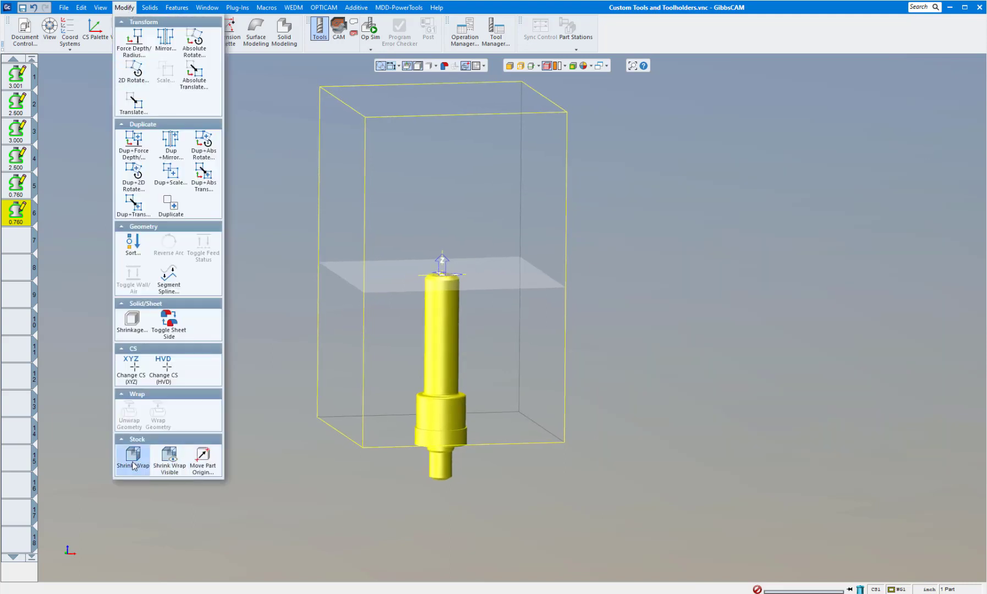
pyautogui.click(165, 463)
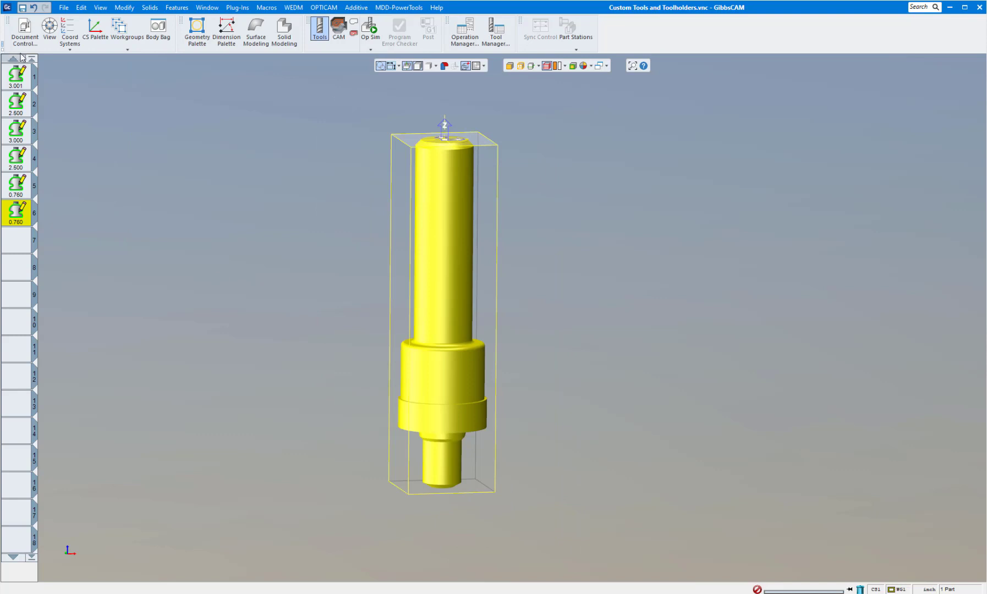
pyautogui.click(24, 27)
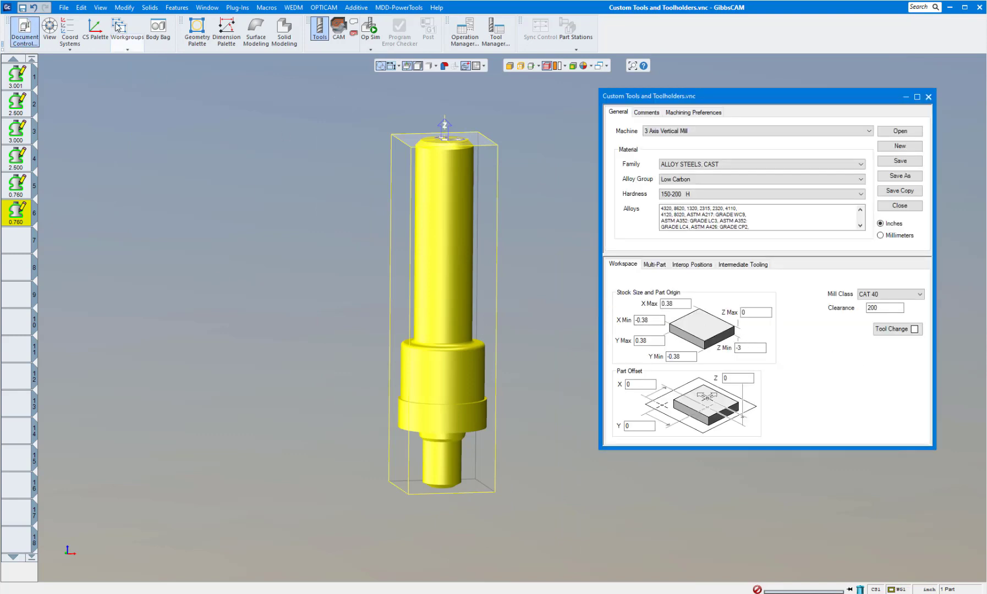
# Translate the shank body 3 inches in Z so its narrow lower end sits at the origin
pyautogui.click(124, 8)
pyautogui.click(122, 103)
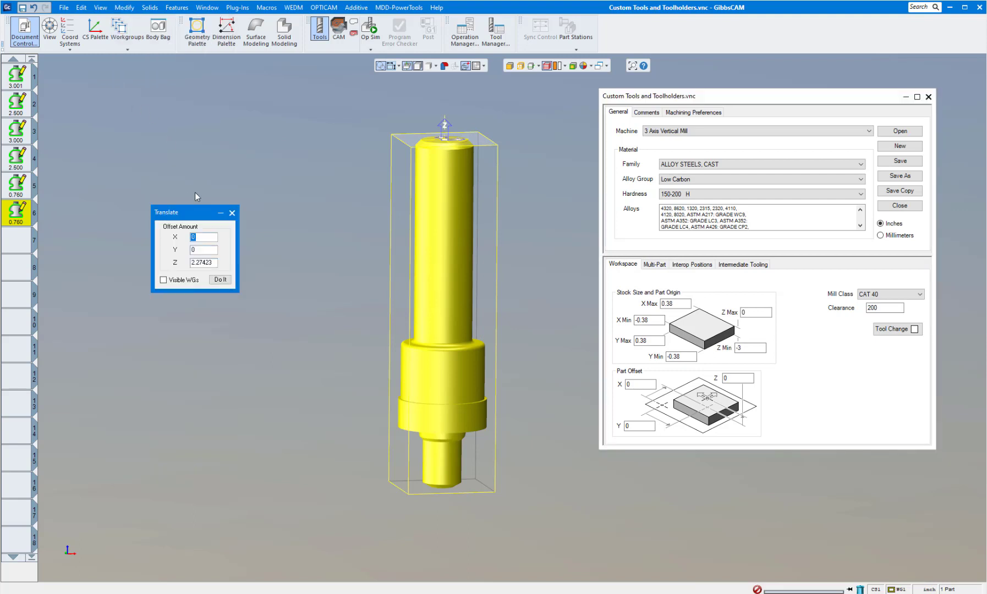
pyautogui.press('Tab')
pyautogui.press('Tab')
pyautogui.write('3')
pyautogui.press('Return')
pyautogui.scroll(-5, 389, 244)
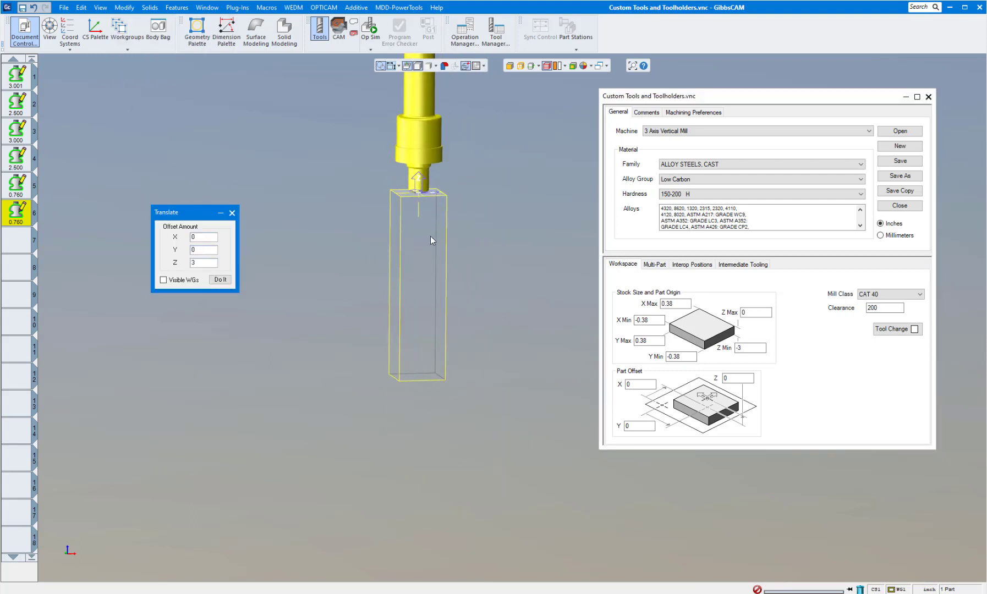
pyautogui.moveTo(430, 236); pyautogui.dragTo(430, 332, button='middle')
pyautogui.click(232, 213)
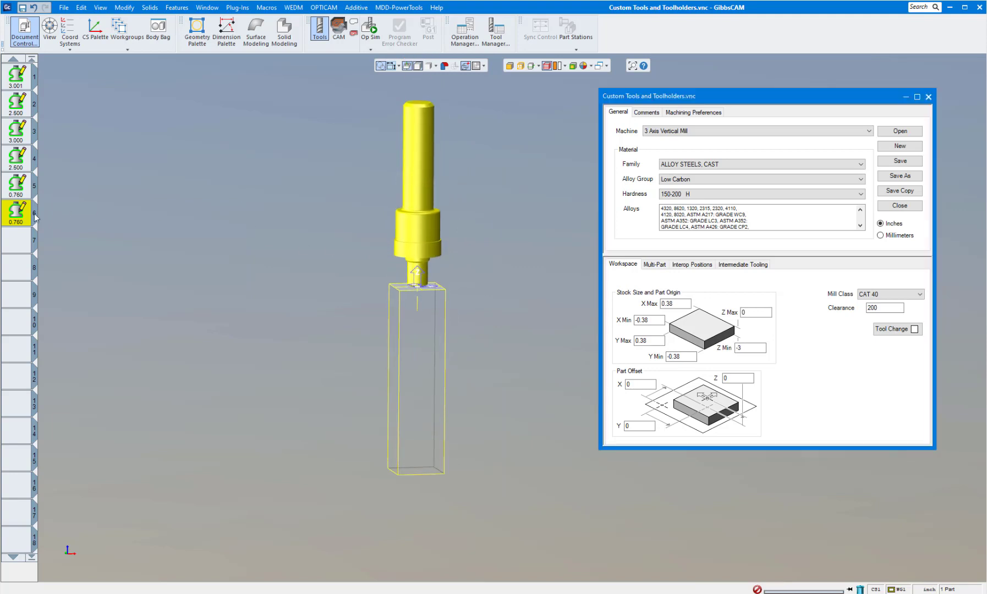
# Reopen tool 6's definition and choose the Collet holder type again
pyautogui.doubleClick(24, 217)
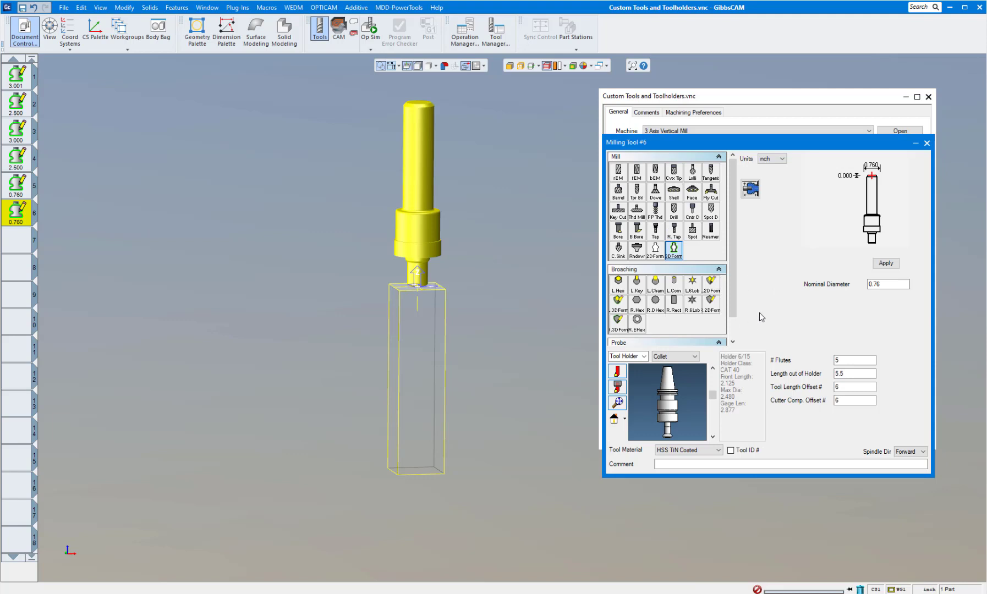
pyautogui.click(695, 356)
pyautogui.click(670, 373)
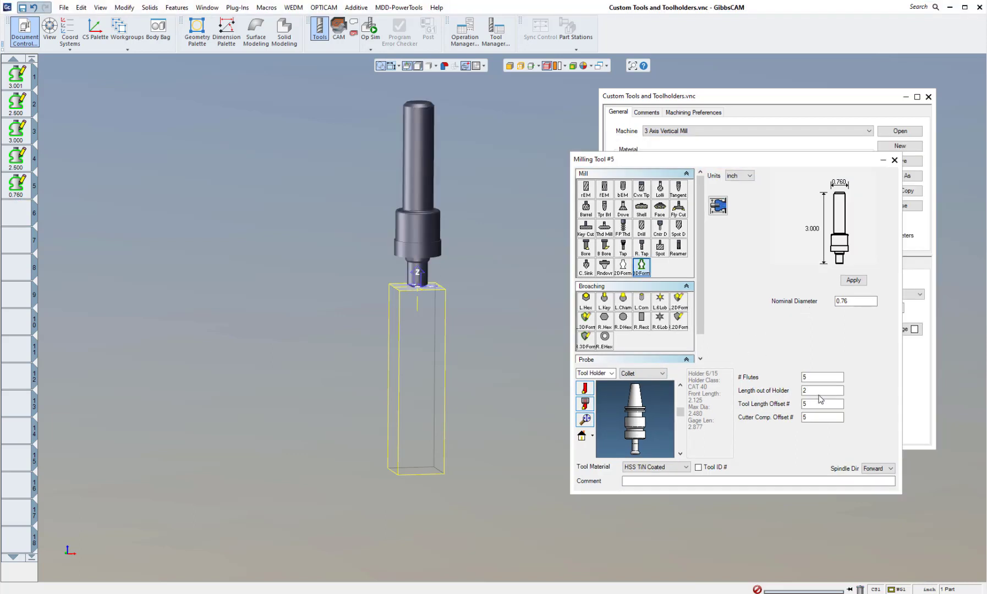
pyautogui.click(643, 434)
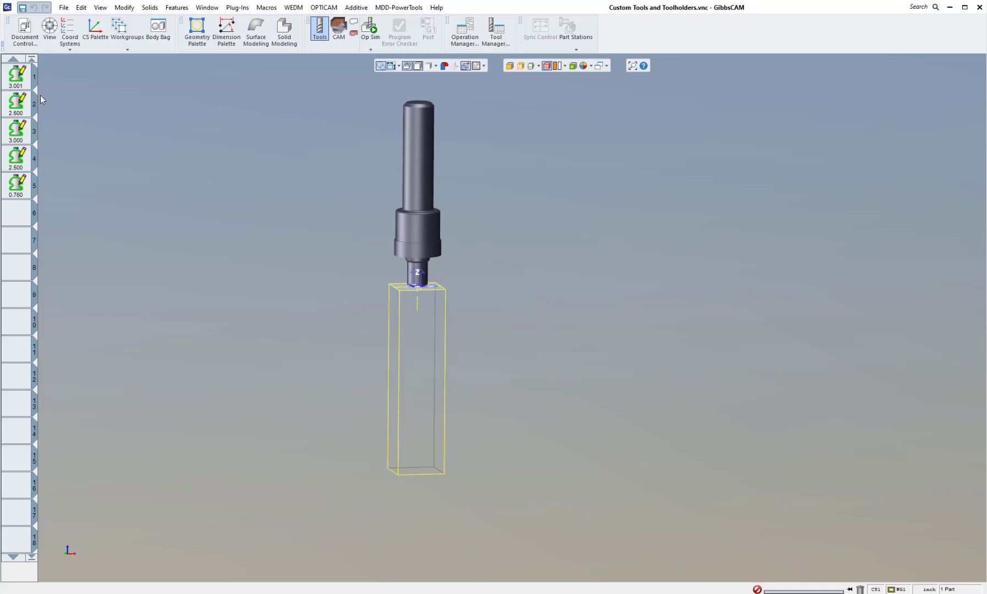
# Save milling tools 1 through 5 together to the tool file TOOLING.tlst in the Toolholders folder
pyautogui.click(17, 84)
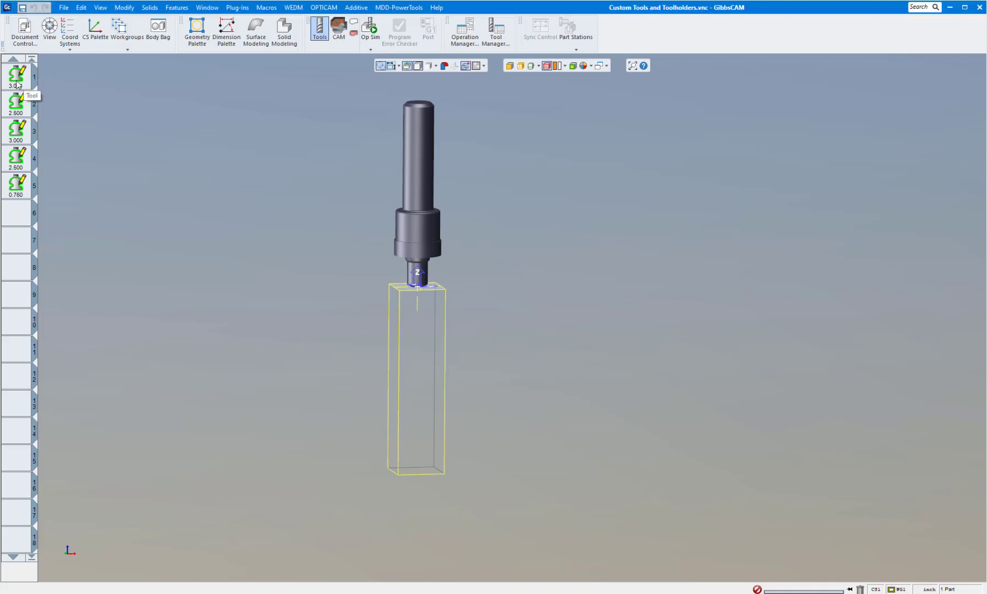
pyautogui.click(17, 84)
pyautogui.press('capslock')
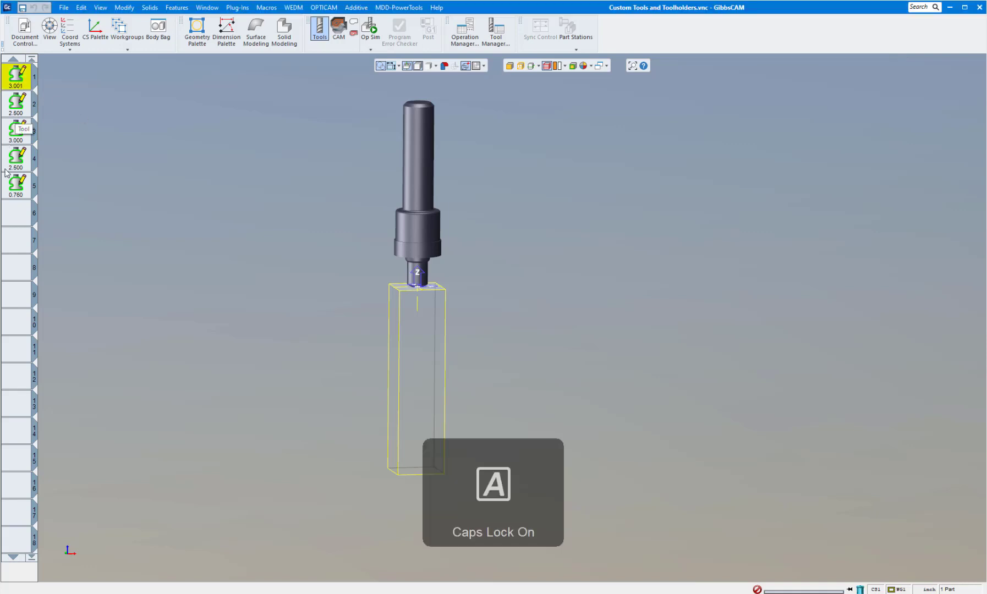
pyautogui.click(14, 188)
pyautogui.click(19, 78)
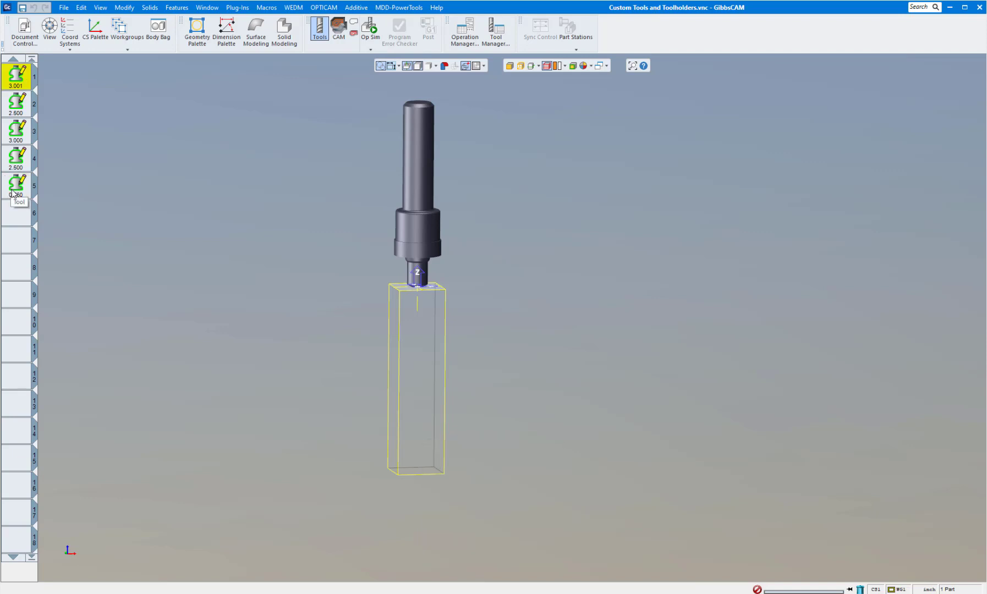
pyautogui.keyDown('shift'); pyautogui.click(14, 188); pyautogui.keyUp('shift')
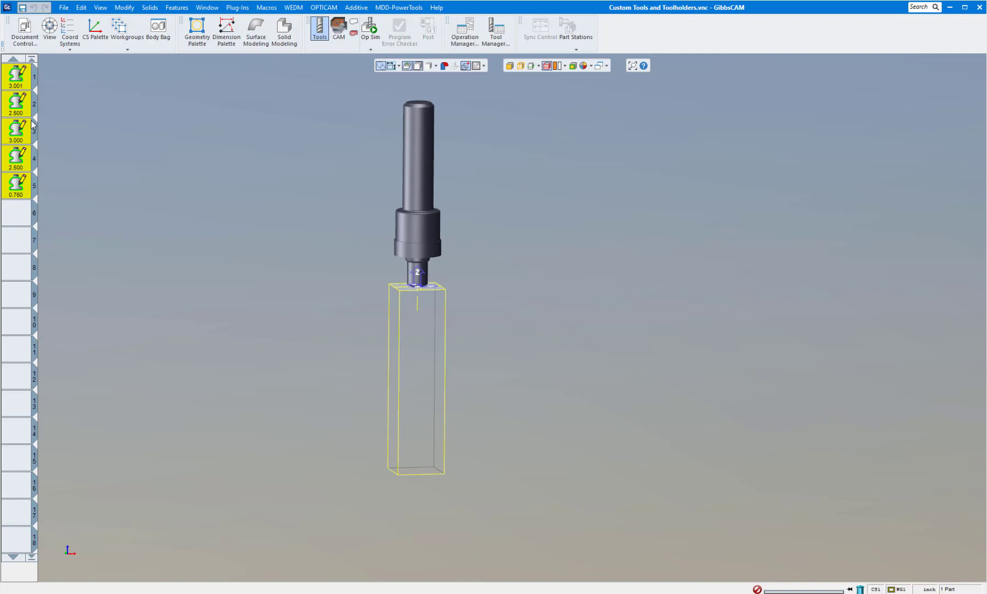
pyautogui.rightClick(15, 84)
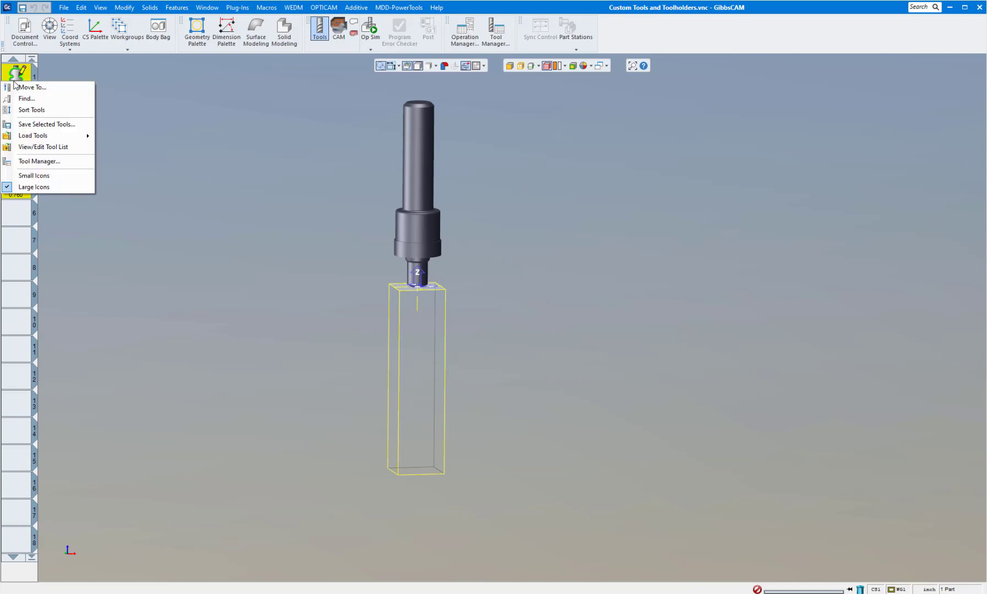
pyautogui.click(39, 125)
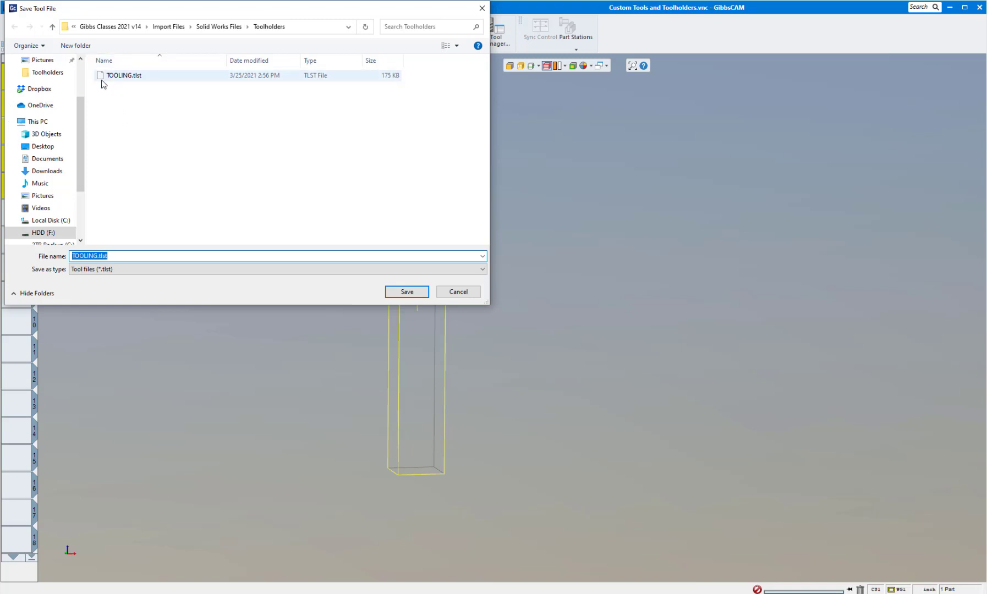
pyautogui.click(423, 292)
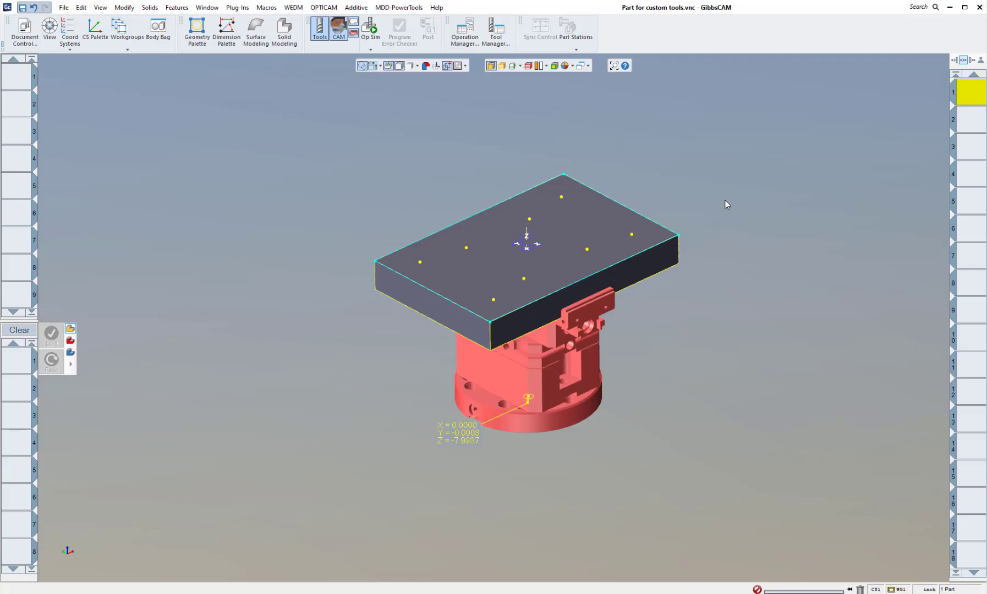
# Load the saved tools from TOOLING.tlst into the custom tools part, preserving the tool numbers
pyautogui.moveTo(731, 195); pyautogui.dragTo(644, 211, button='middle')
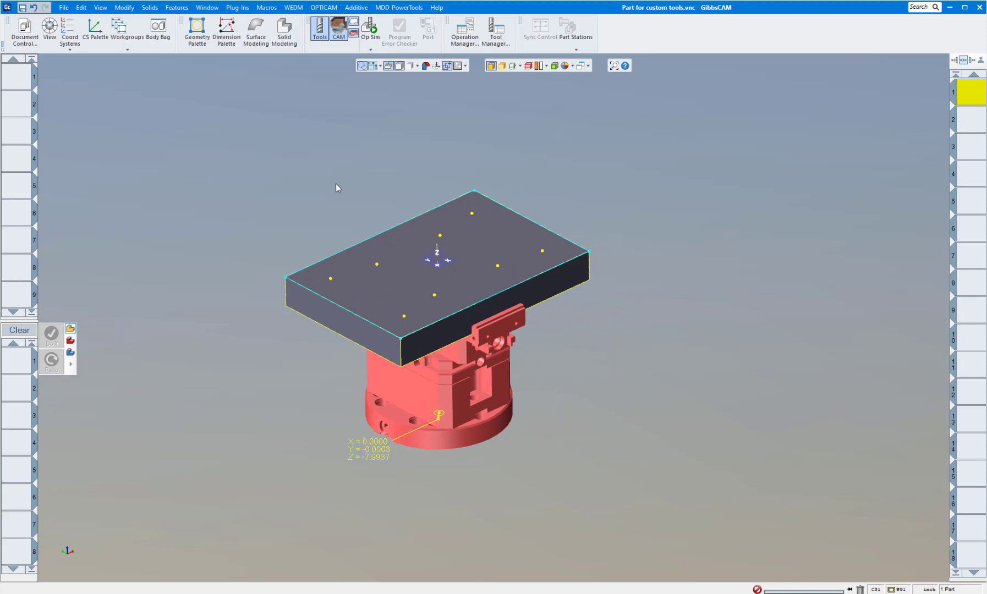
pyautogui.rightClick(17, 86)
pyautogui.moveTo(66, 136)
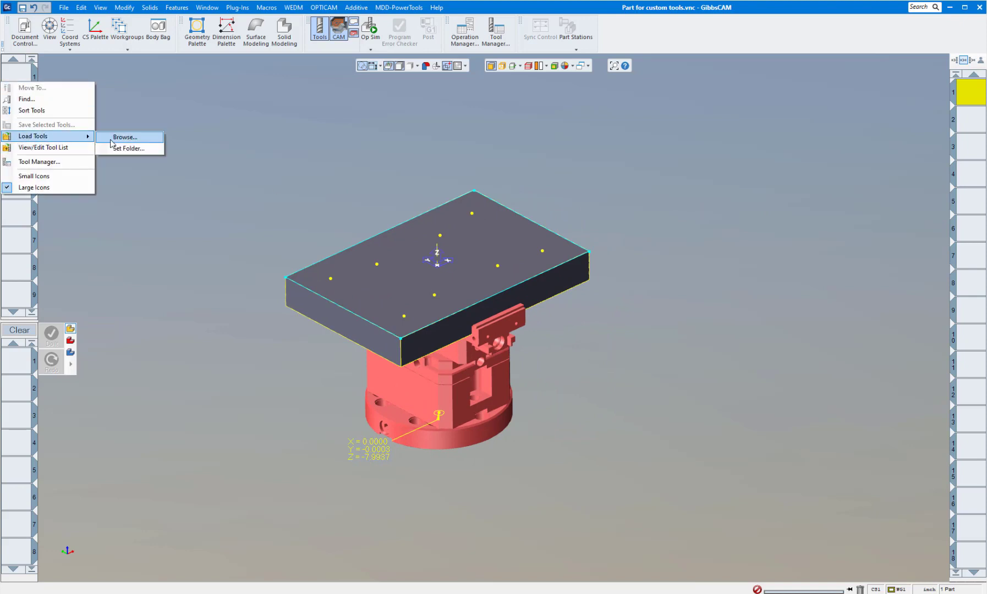
pyautogui.click(111, 140)
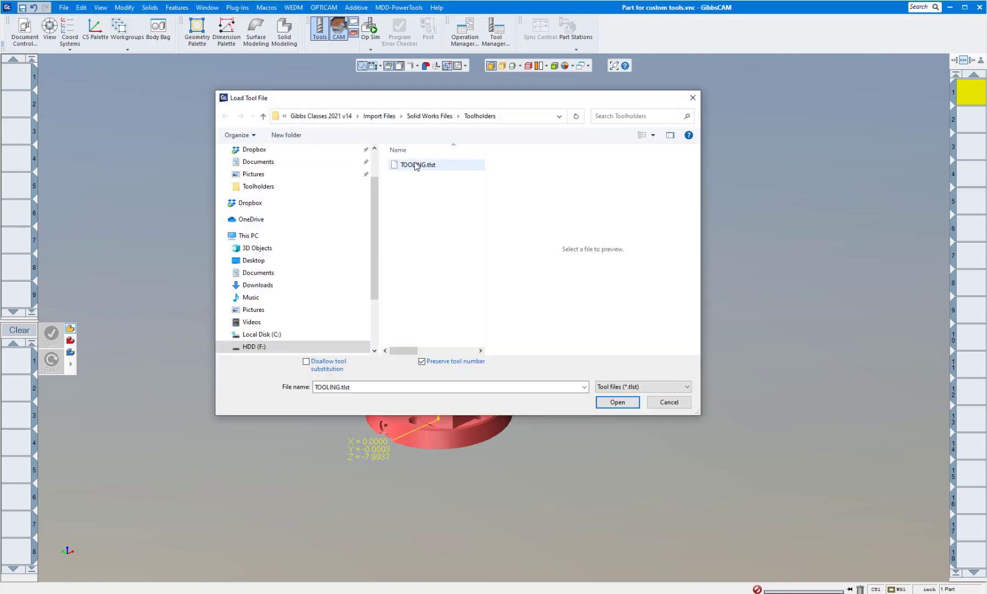
pyautogui.click(417, 164)
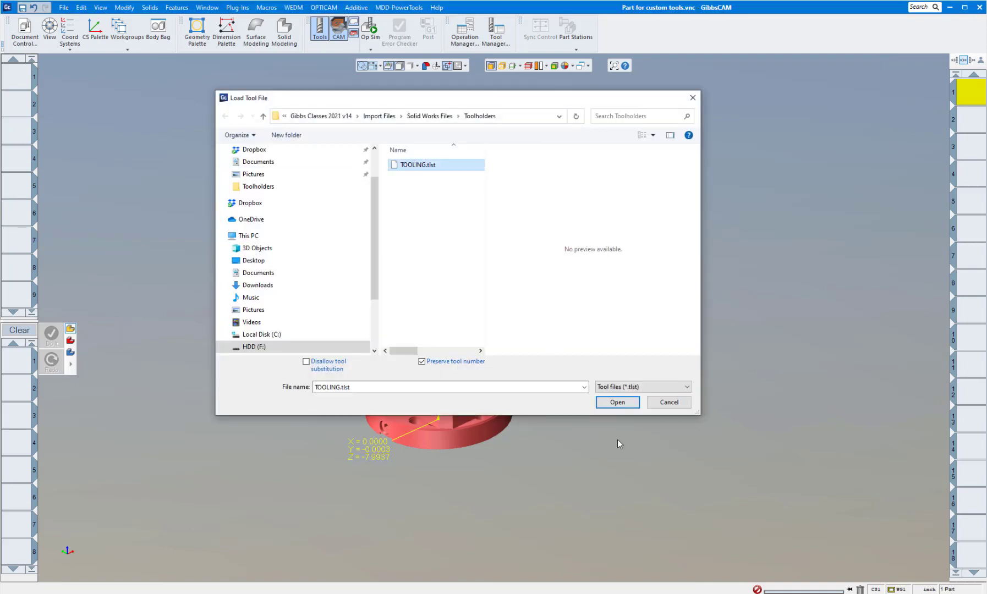
pyautogui.click(616, 403)
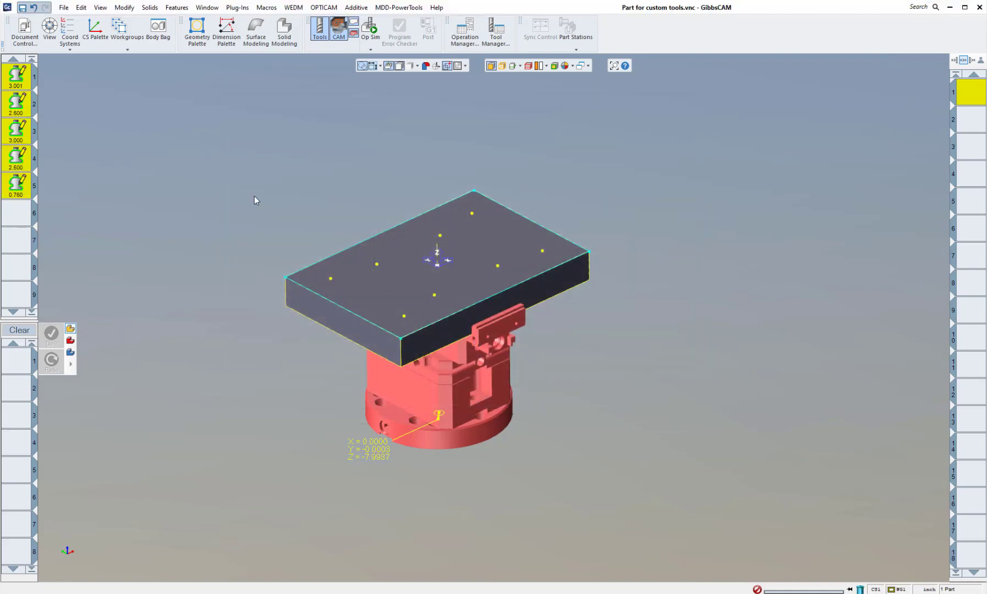
pyautogui.click(145, 177)
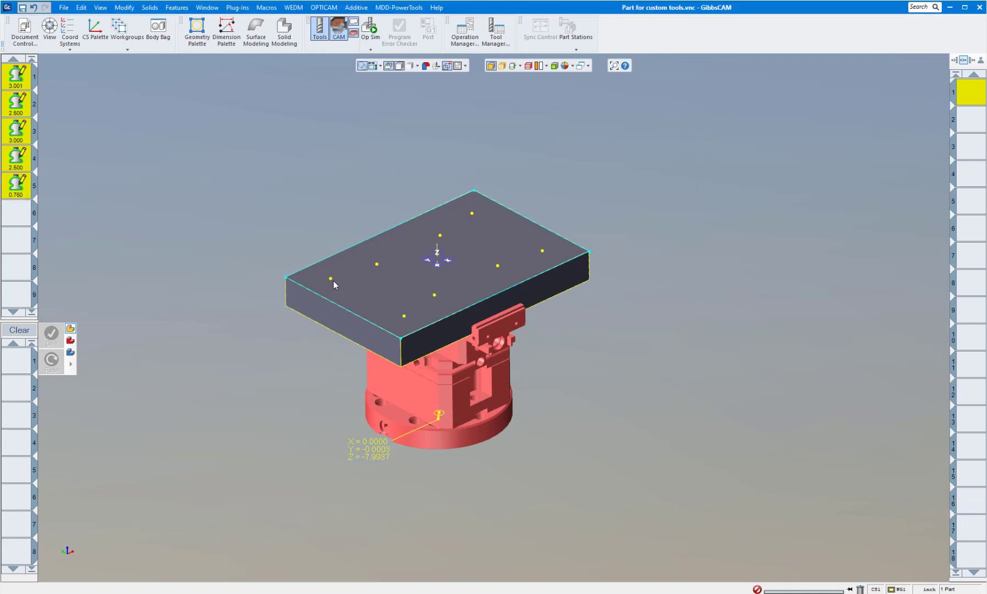
# Create a mill roughing process that uses the 3.001 3D form tool, tool 1
pyautogui.click(22, 370)
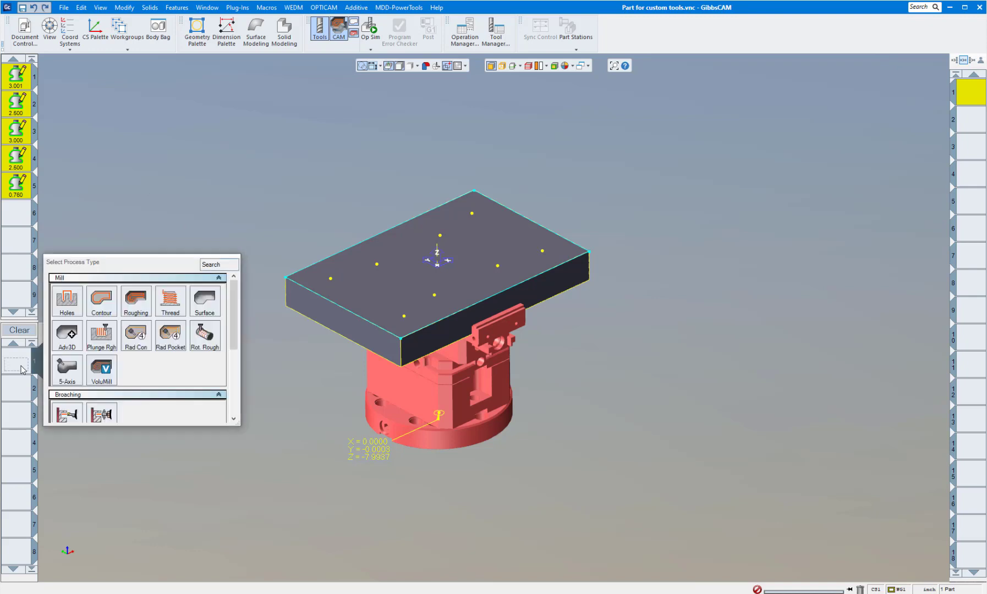
pyautogui.click(130, 300)
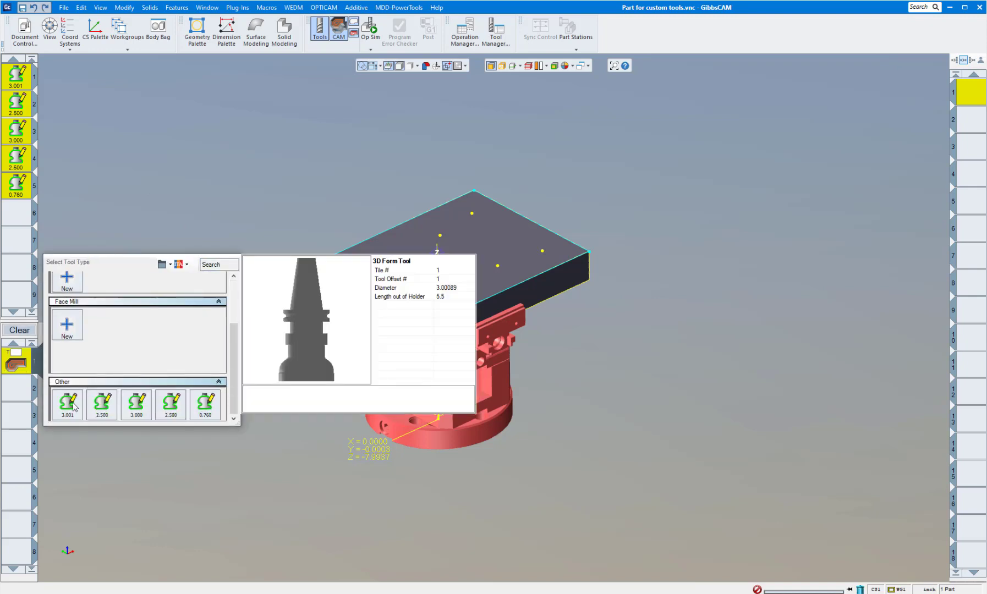
pyautogui.click(75, 405)
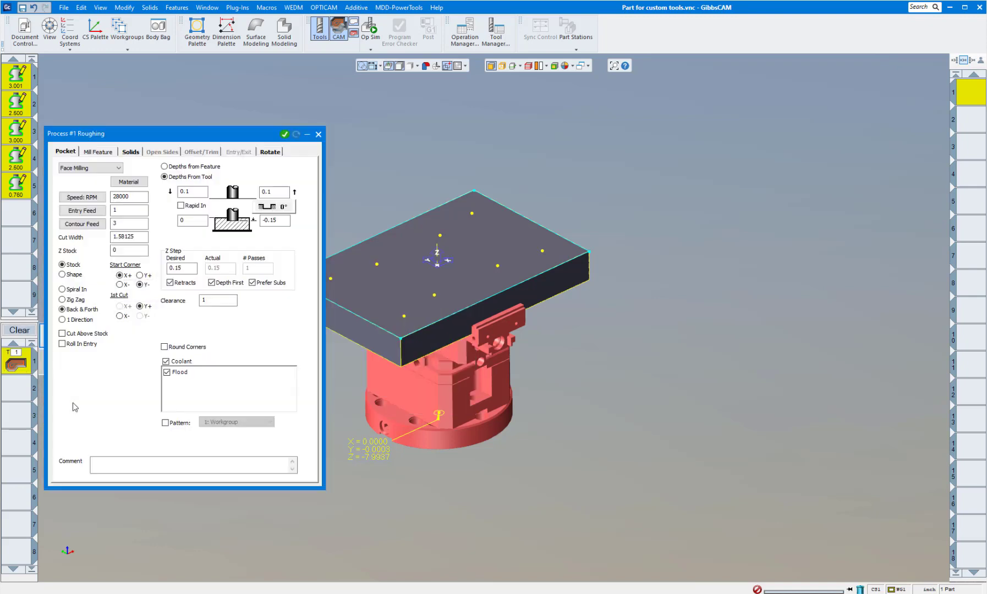
# Set the face milling surface depth to 0.05 and the floor depth to 0, generate the toolpath and close the process
pyautogui.doubleClick(190, 218)
pyautogui.write('0.05')
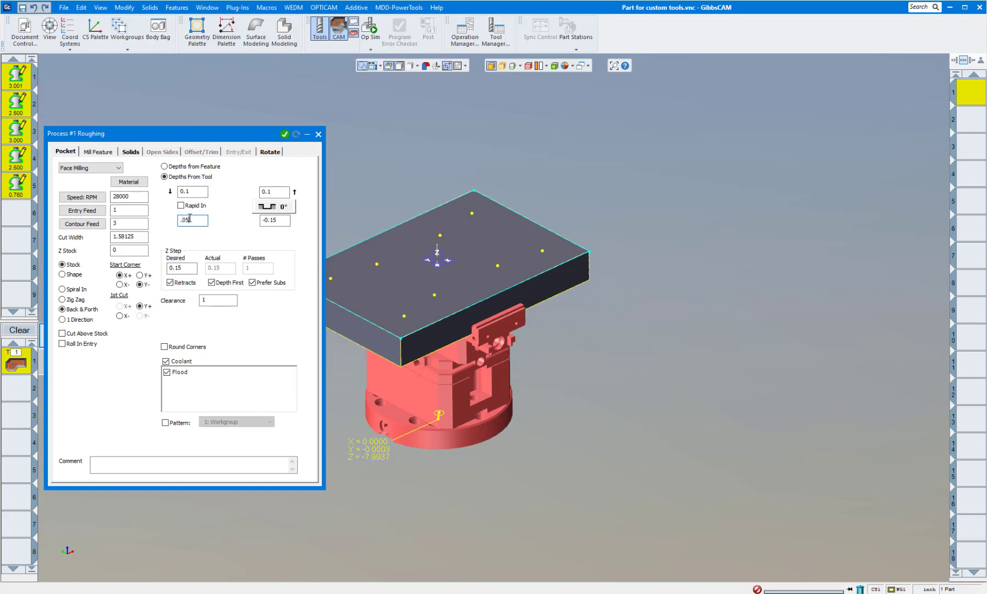
pyautogui.press('Tab')
pyautogui.write('0')
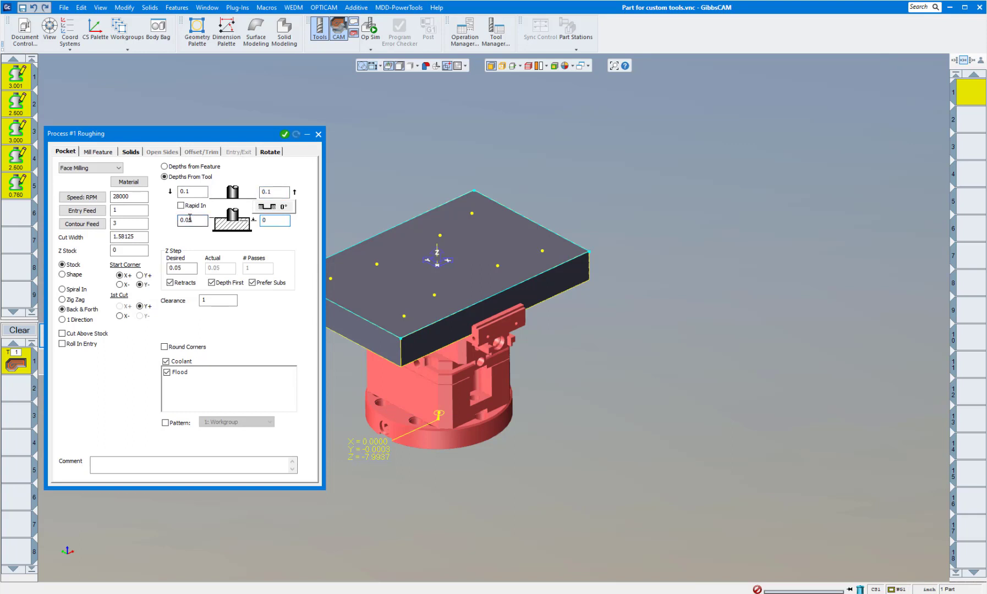
pyautogui.click(285, 135)
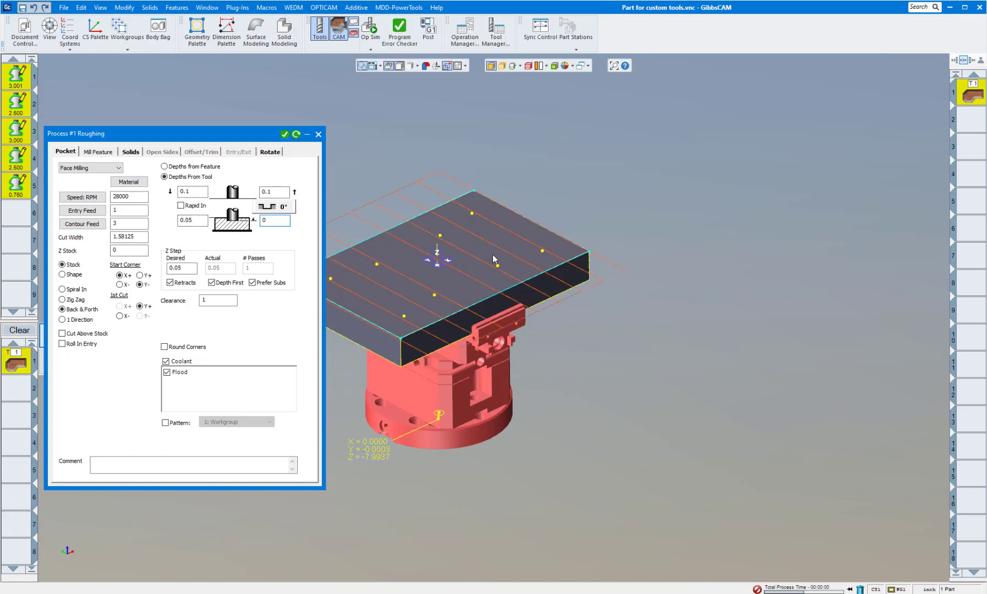
pyautogui.click(318, 135)
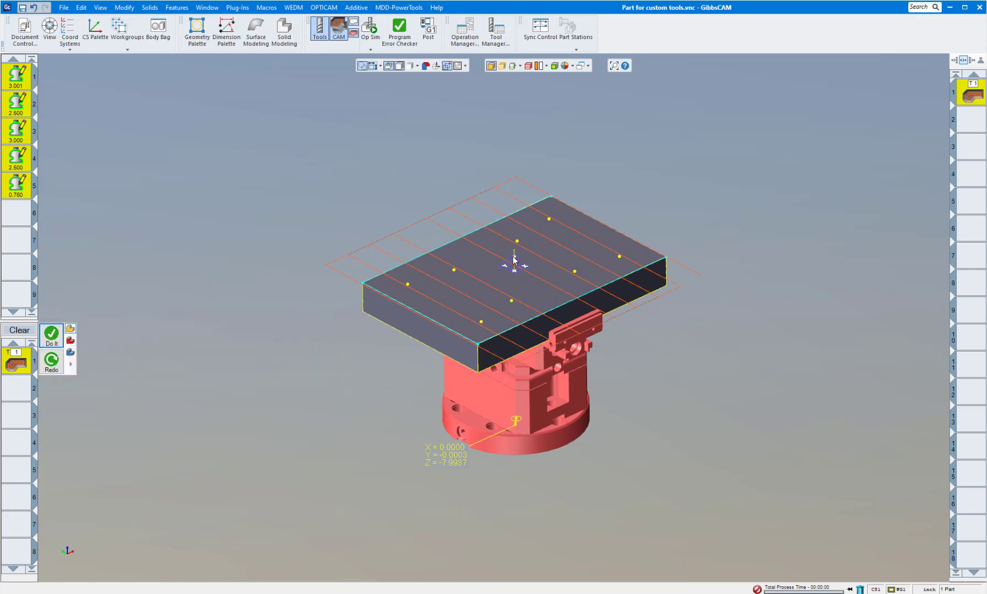
# Clear the process list and create a holes process that uses the 2.500 3D form tool, tool 2
pyautogui.click(20, 330)
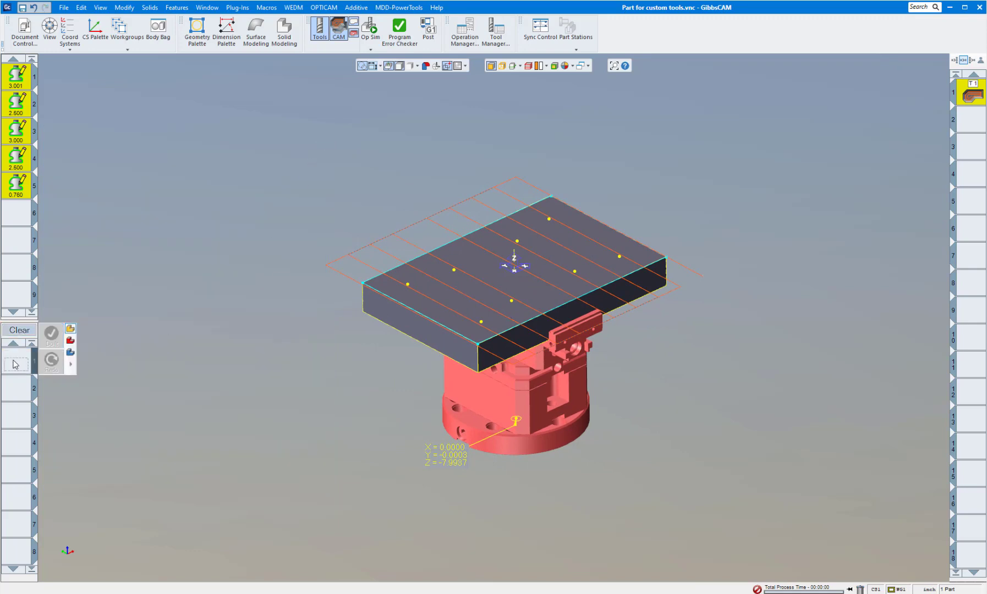
pyautogui.doubleClick(15, 364)
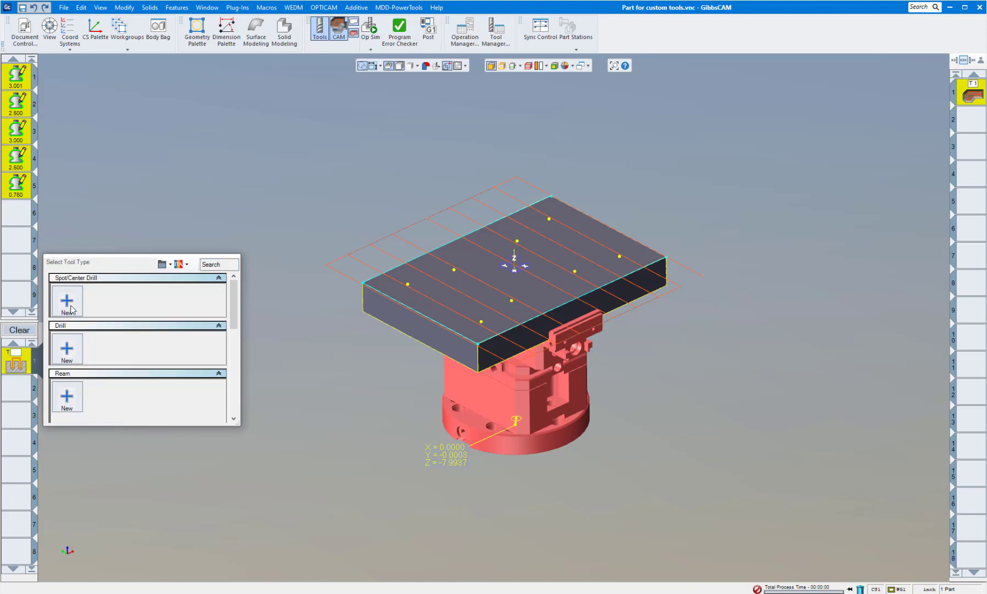
pyautogui.scroll(-5, 116, 343)
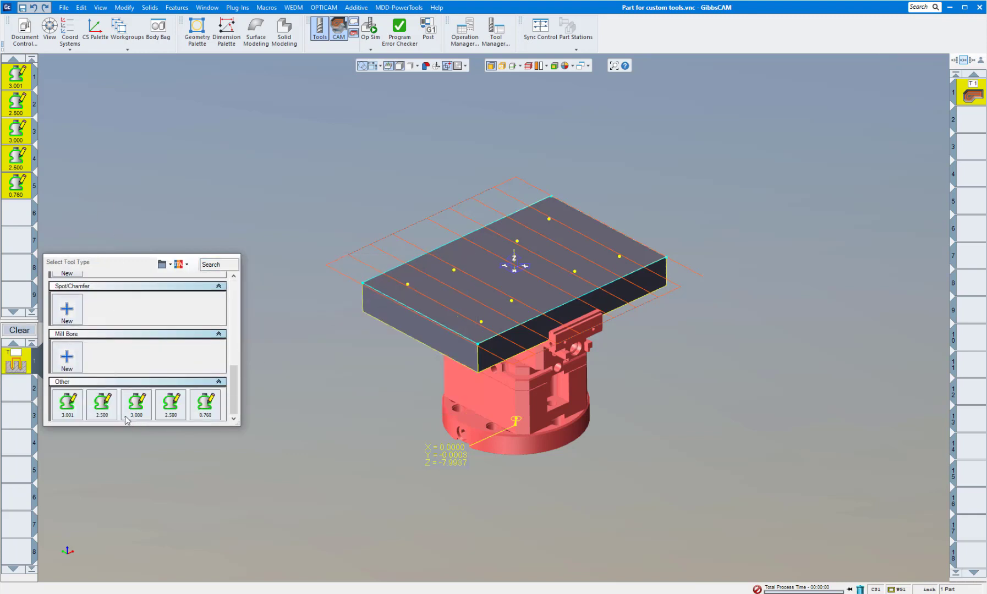
pyautogui.click(101, 407)
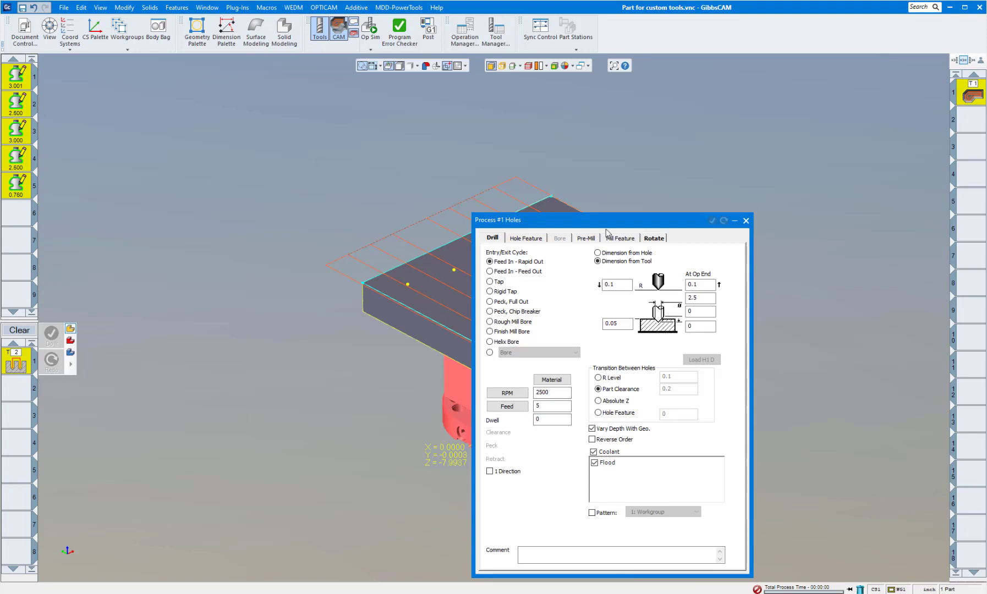
# Set the holes process surface depth to 0 and the tip depth to -1, and close the process
pyautogui.moveTo(607, 220); pyautogui.dragTo(300, 108)
pyautogui.doubleClick(308, 202)
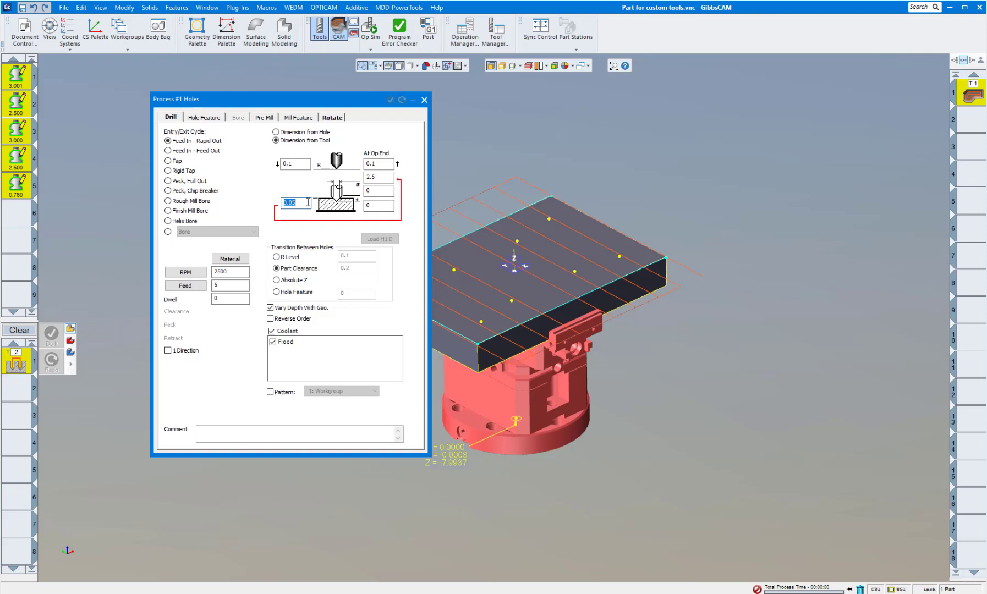
pyautogui.write('0')
pyautogui.press('Tab')
pyautogui.press('Tab')
pyautogui.press('Tab')
pyautogui.press('Tab')
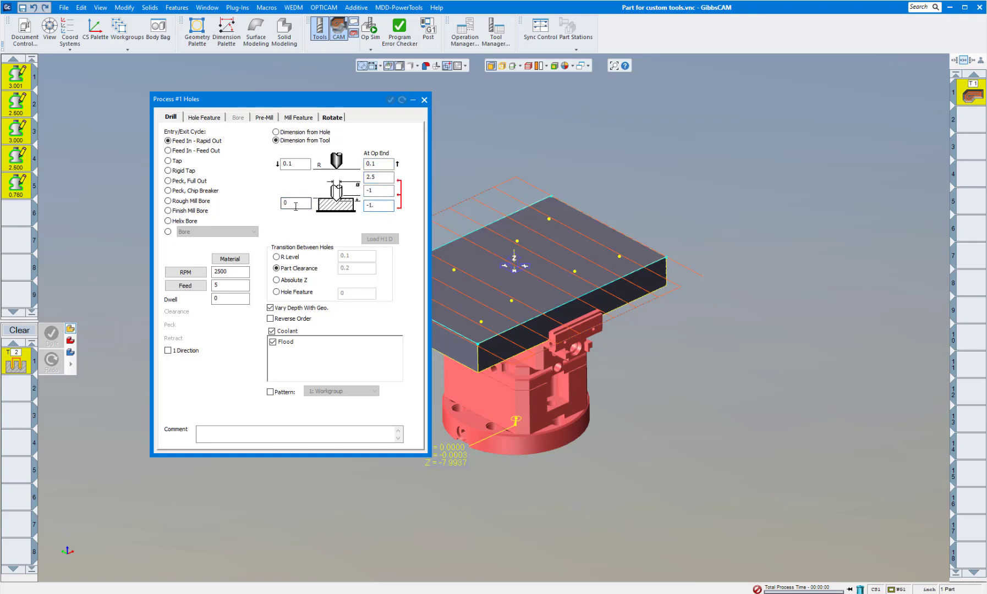
pyautogui.write('-1.')
pyautogui.click(425, 100)
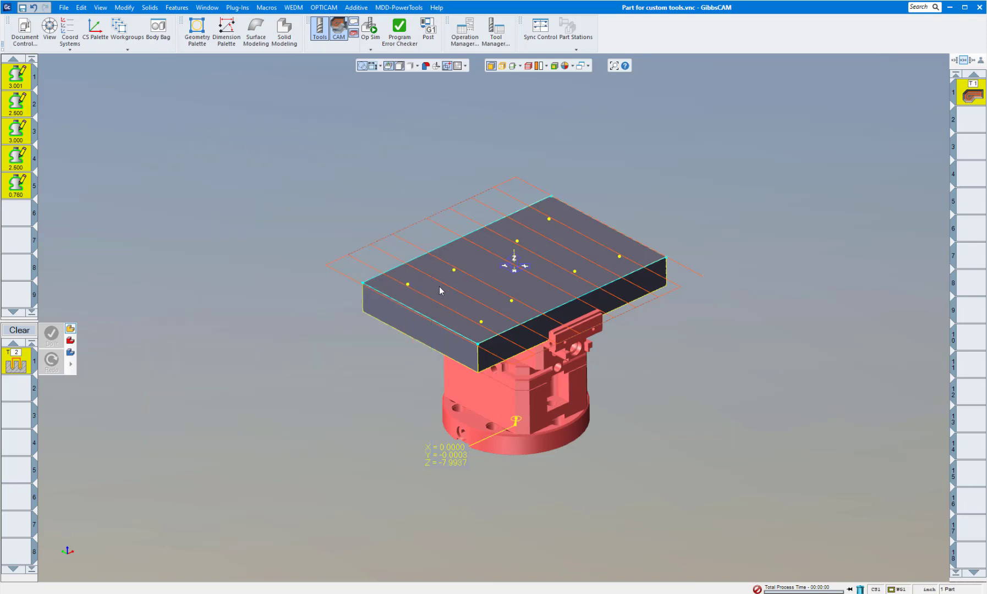
# Select the four outer hole points on the plate's top face and generate the tool 2 drilling toolpath
pyautogui.click(407, 285)
pyautogui.moveTo(547, 219); pyautogui.dragTo(549, 217, button='middle')
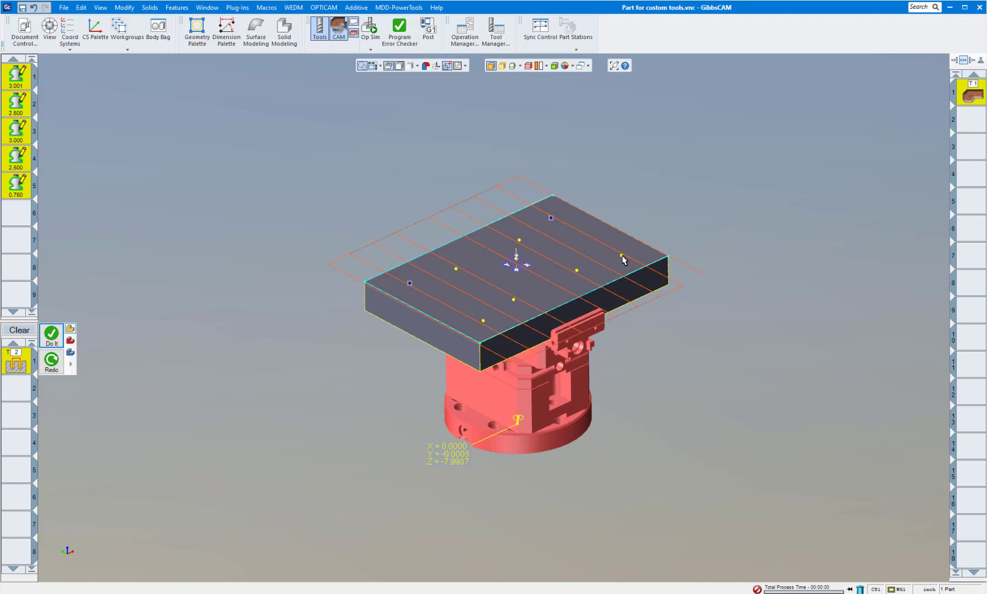
pyautogui.keyDown('shift'); pyautogui.click(483, 322); pyautogui.keyUp('shift')
pyautogui.click(51, 336)
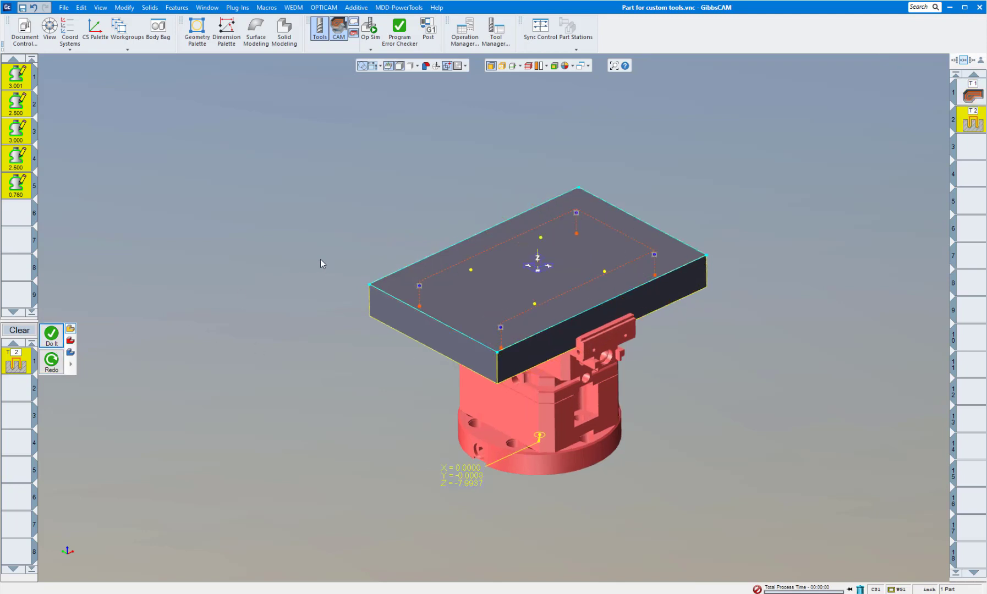
pyautogui.scroll(-2, 320, 259)
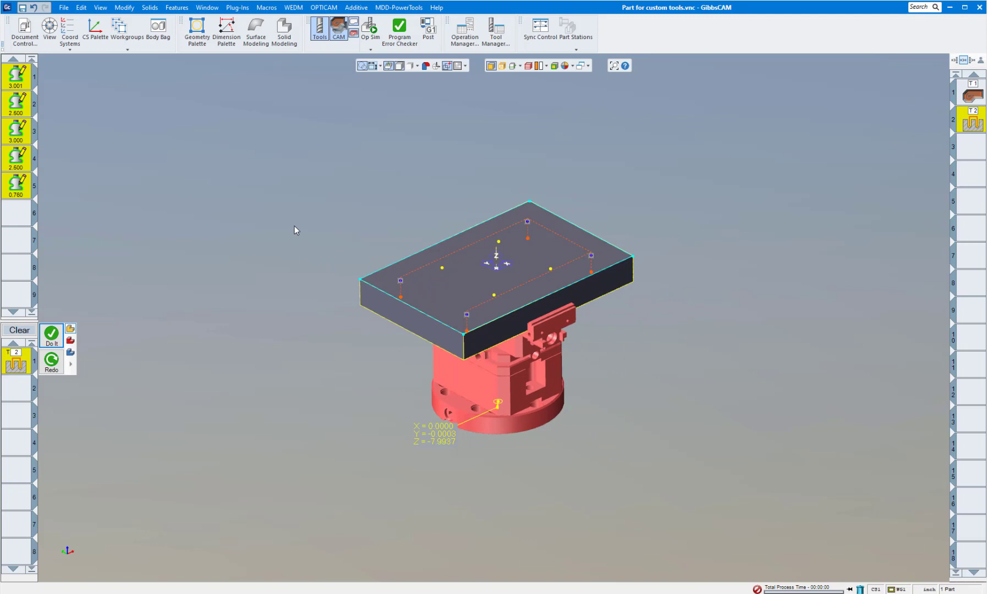
# Check milling tool 3, clear the process list, and create a contour process that uses the 3.000 3D form tool, tool 3
pyautogui.doubleClick(28, 130)
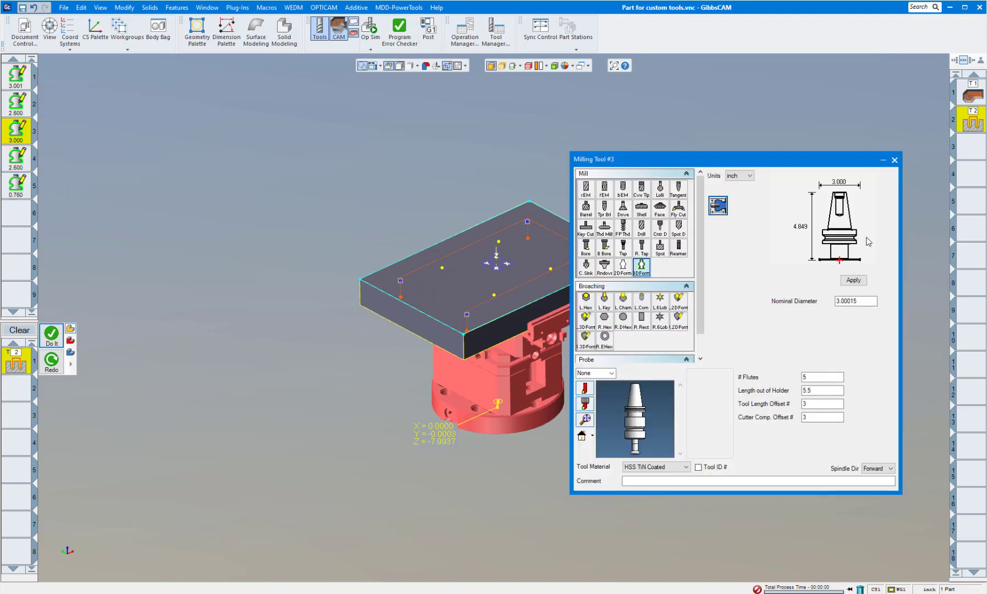
pyautogui.click(894, 160)
pyautogui.click(19, 330)
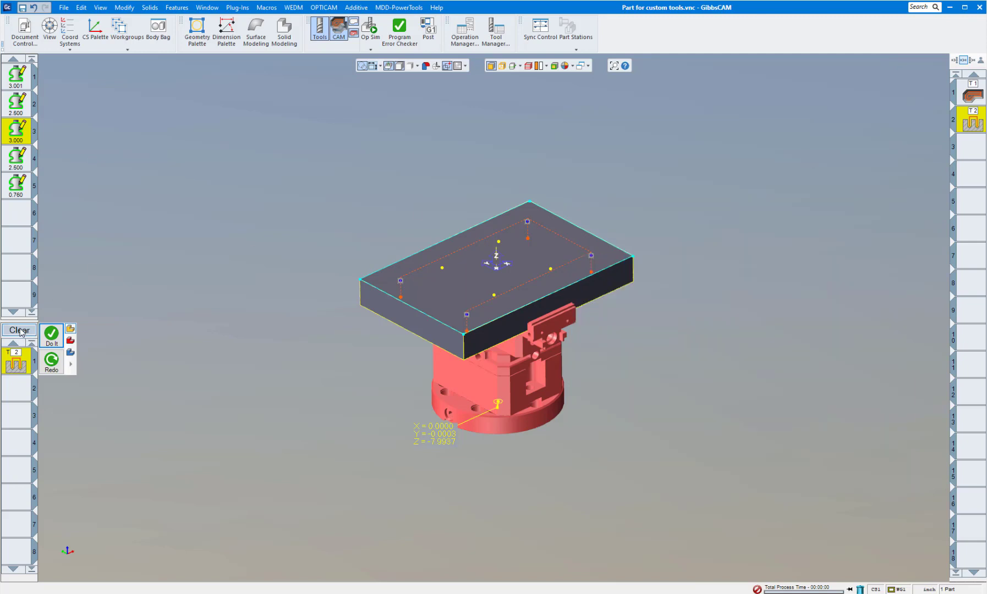
pyautogui.click(17, 369)
pyautogui.click(102, 312)
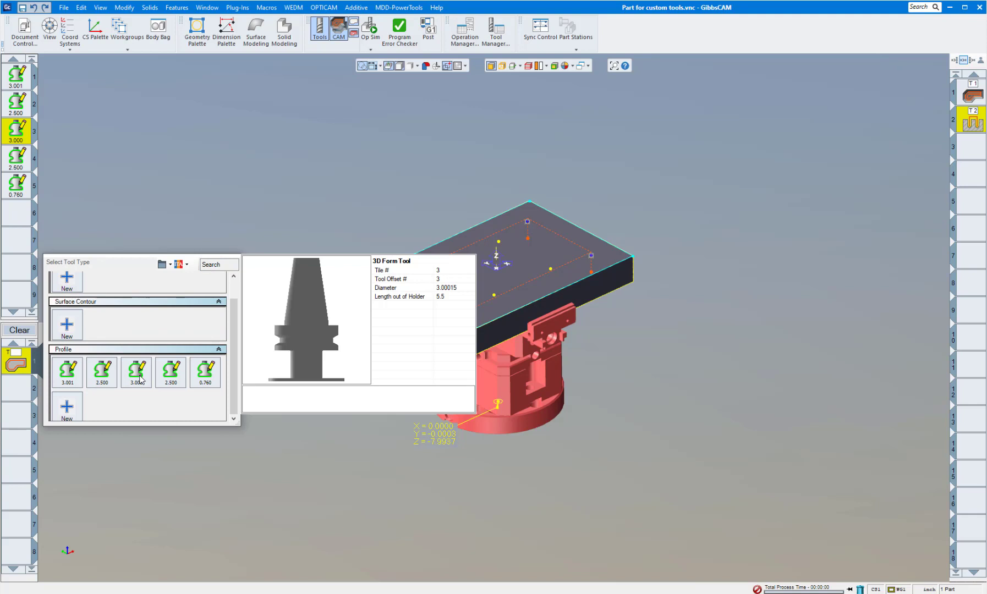
pyautogui.click(138, 372)
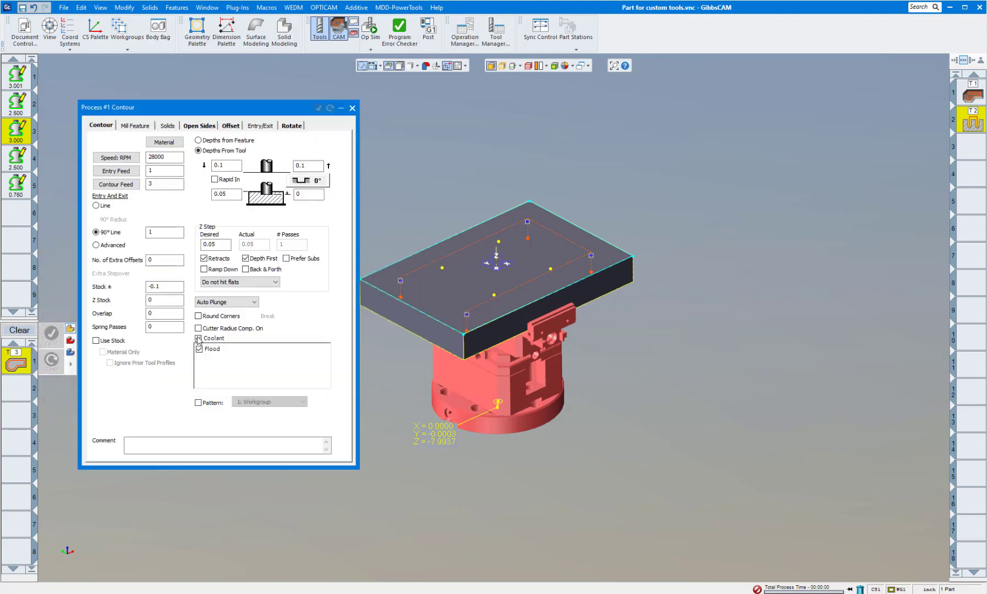
# Set the contour process surface depth, floor depth and stock to -0.75 each, and close the process
pyautogui.doubleClick(230, 194)
pyautogui.press('Tab')
pyautogui.press('Tab')
pyautogui.doubleClick(154, 286)
pyautogui.click(352, 109)
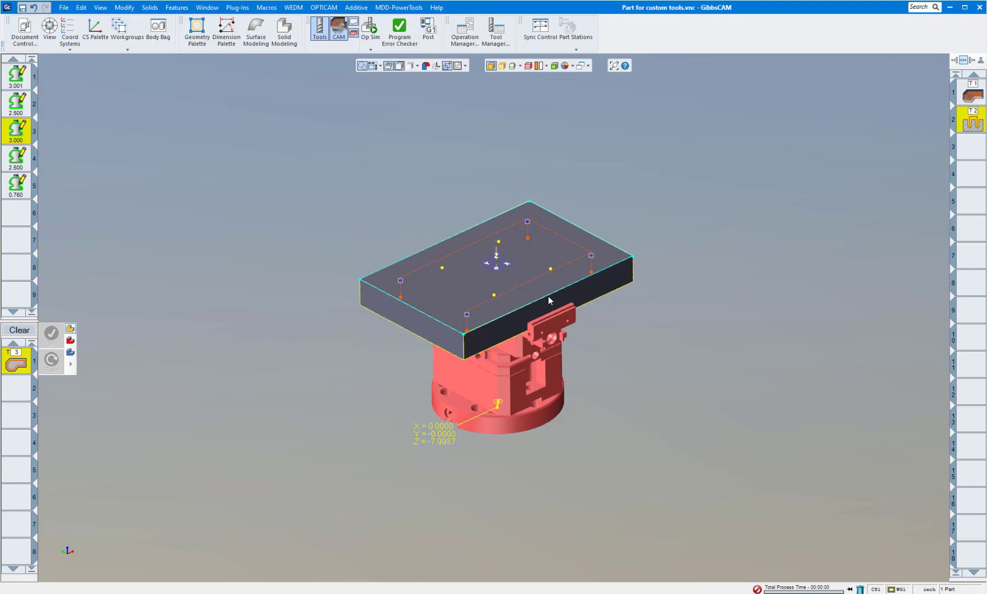
# Select the outer edge of the plate's top face and generate the tool 3 contour toolpath
pyautogui.click(549, 296)
pyautogui.click(51, 336)
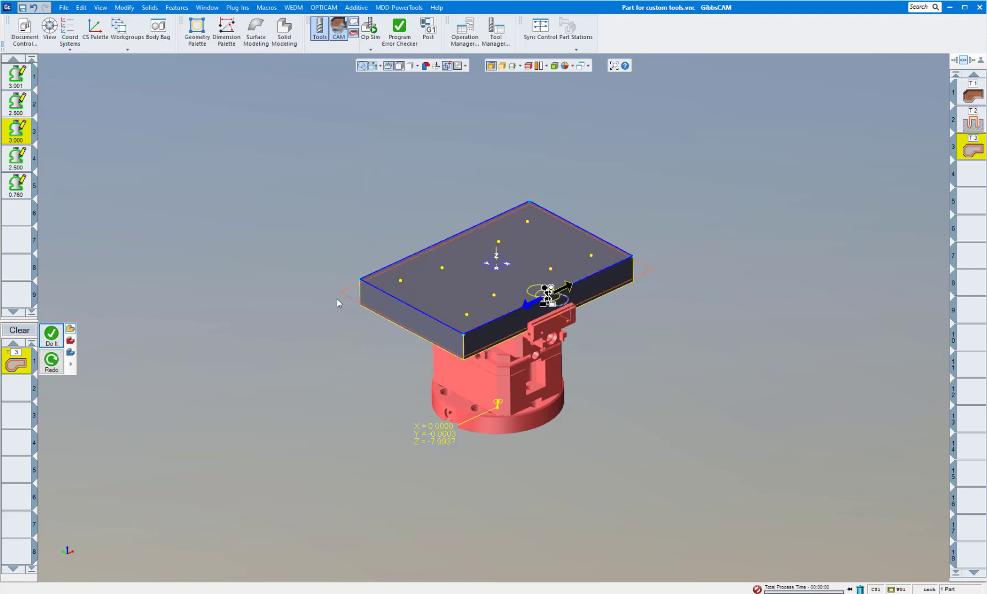
pyautogui.scroll(-1, 391, 286)
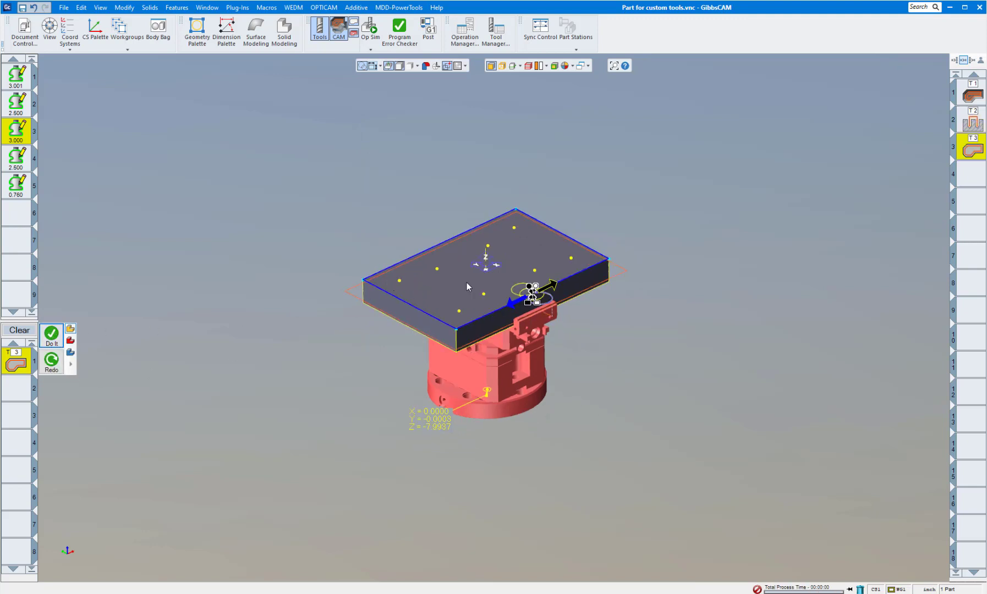
# Check milling tool 4 and switch the contour process to the 2.500 3D form tool, tool 4
pyautogui.doubleClick(18, 365)
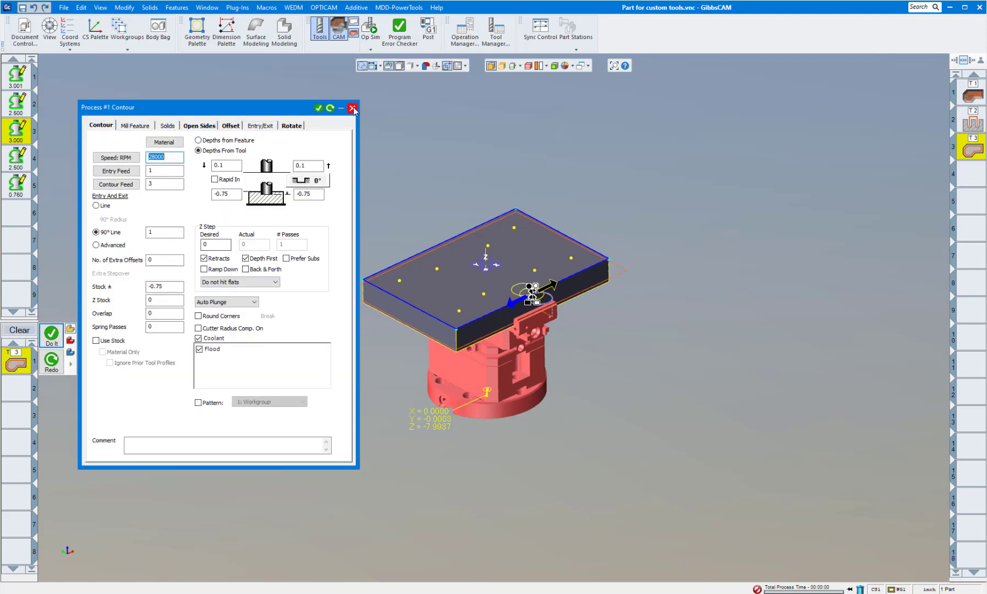
pyautogui.click(21, 161)
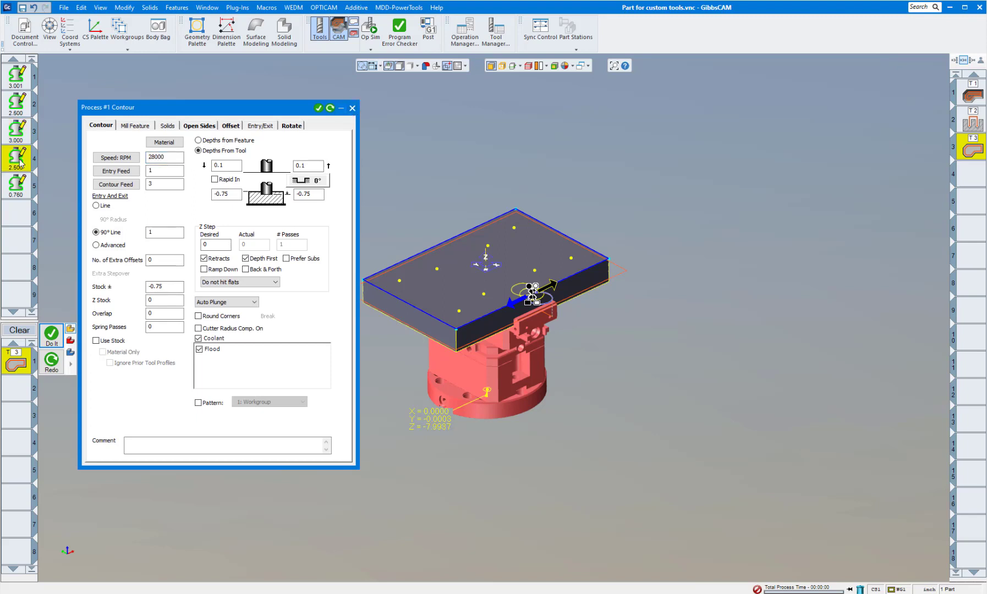
pyautogui.doubleClick(21, 161)
pyautogui.click(896, 159)
pyautogui.doubleClick(15, 363)
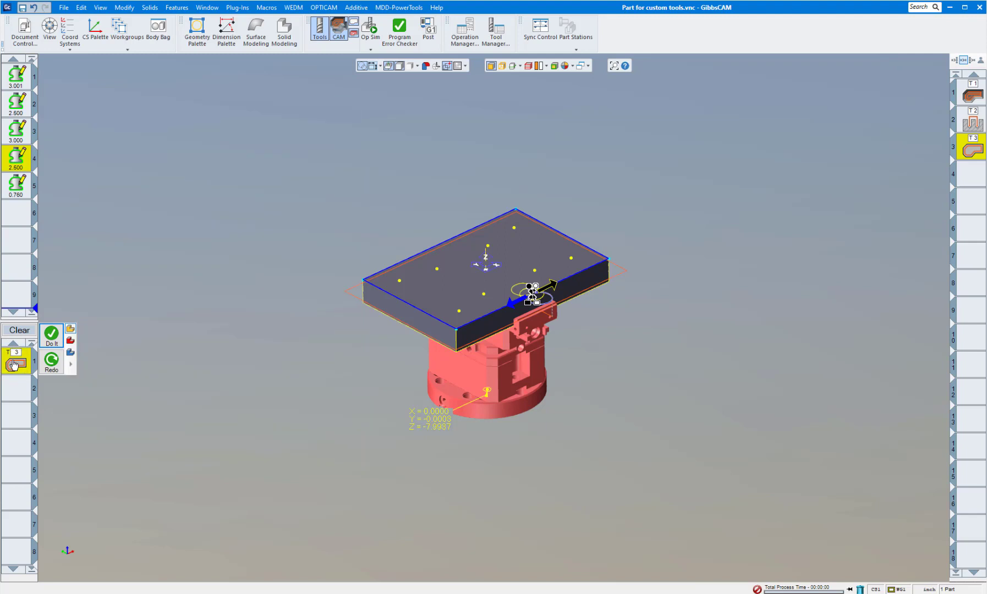
# Set the contour surface depth to 0, revise the floor depth and stock, and generate the tool 4 toolpath
pyautogui.doubleClick(234, 196)
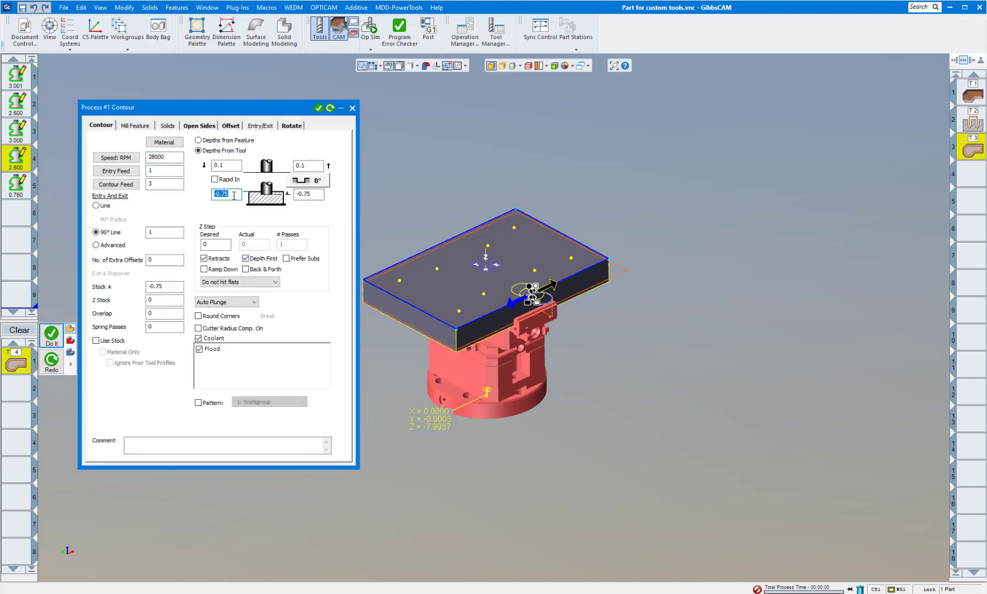
pyautogui.write('0')
pyautogui.press('Tab')
pyautogui.doubleClick(152, 287)
pyautogui.click(352, 109)
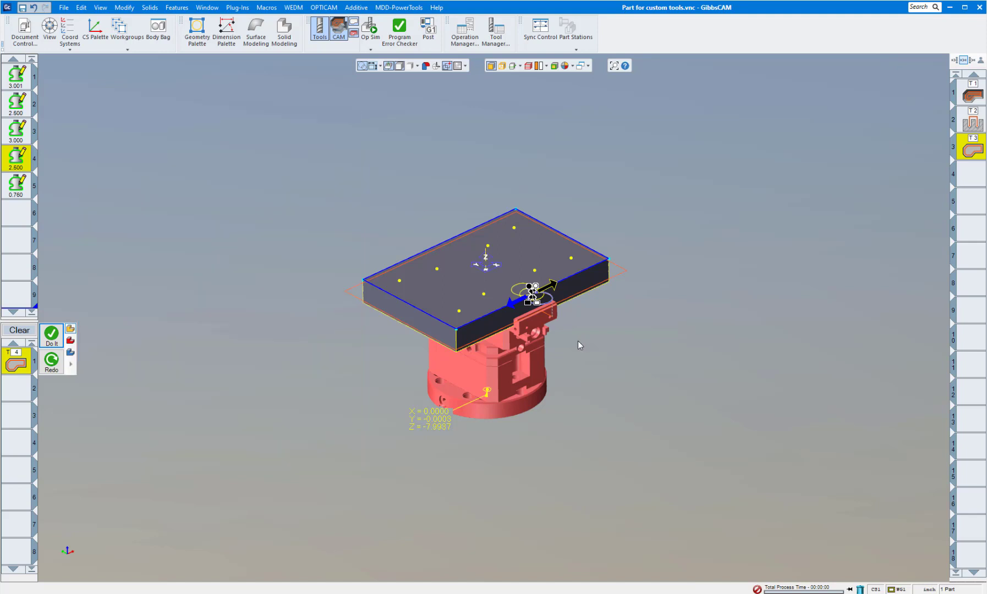
pyautogui.click(51, 334)
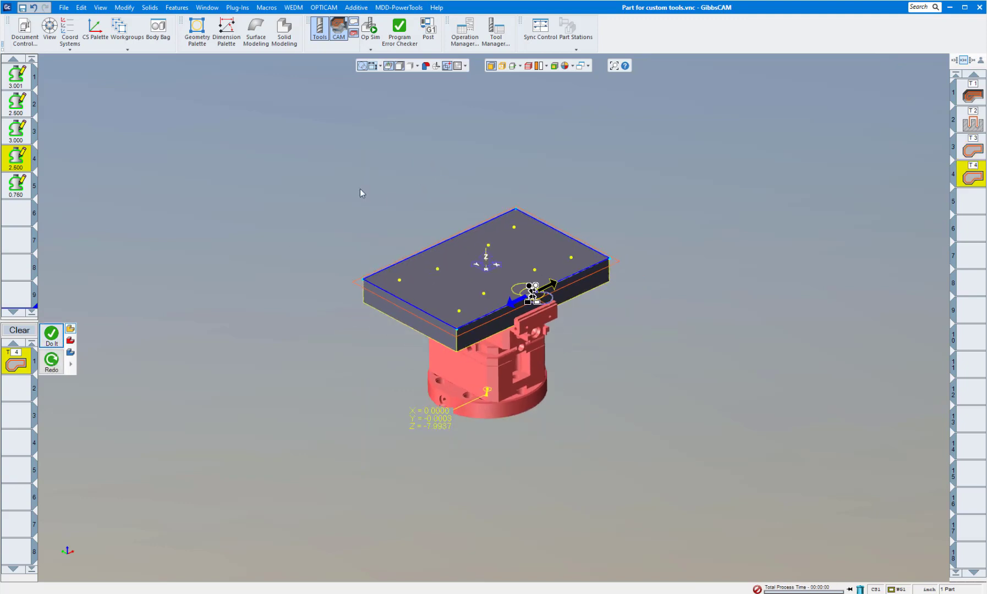
# Clear the process list and create a holes process with the 0.760 3D form tool, tool 5, and a tip depth of -1
pyautogui.click(19, 330)
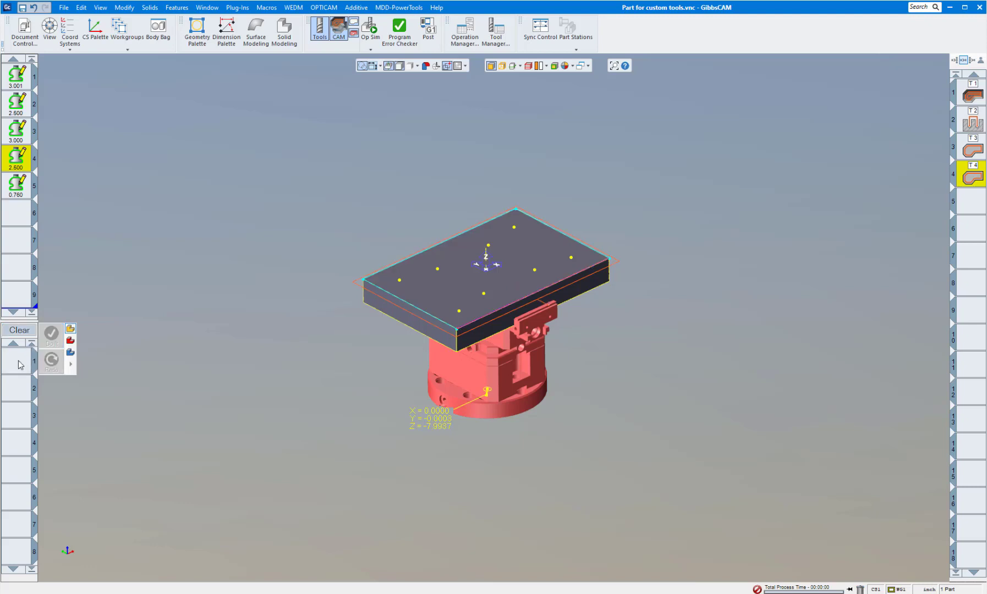
pyautogui.click(19, 364)
pyautogui.click(70, 307)
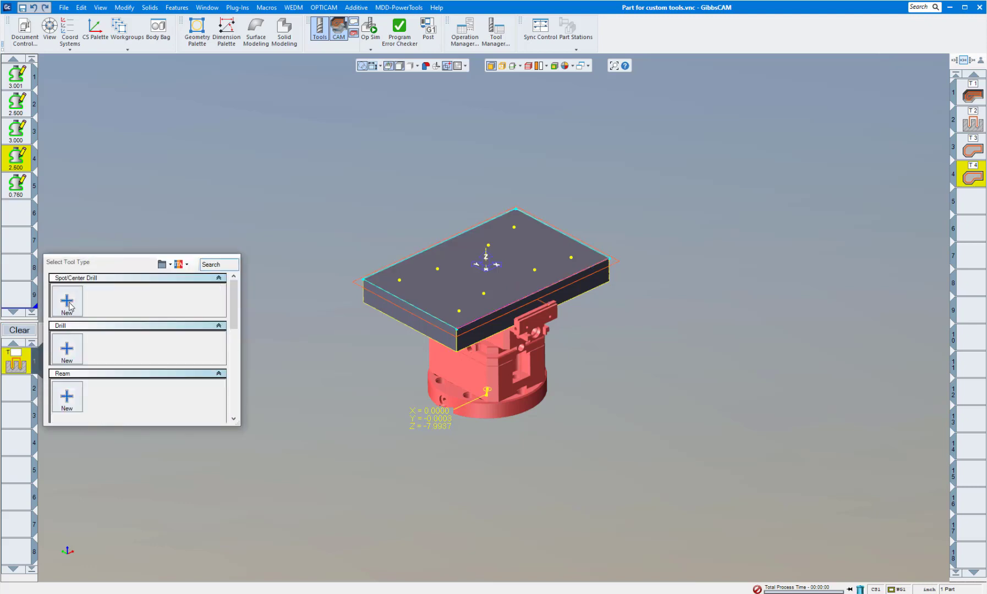
pyautogui.scroll(-5, 121, 319)
pyautogui.moveTo(180, 412)
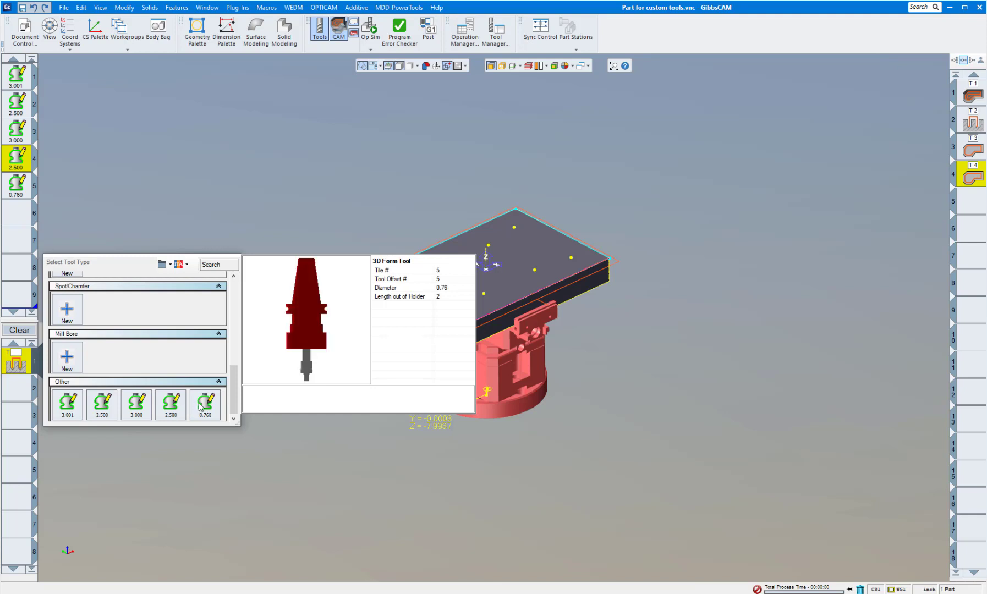
pyautogui.click(203, 404)
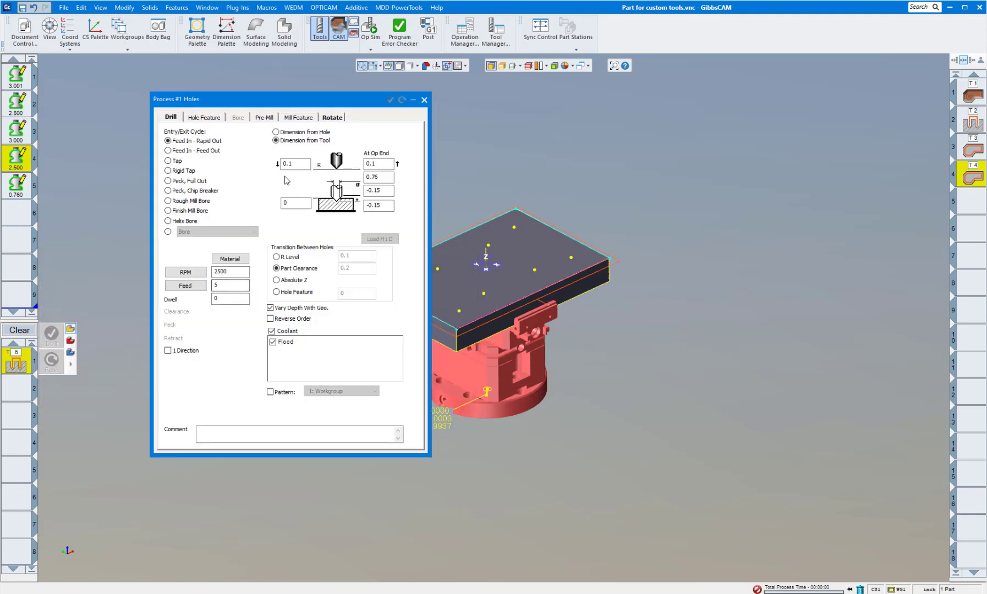
pyautogui.doubleClick(379, 209)
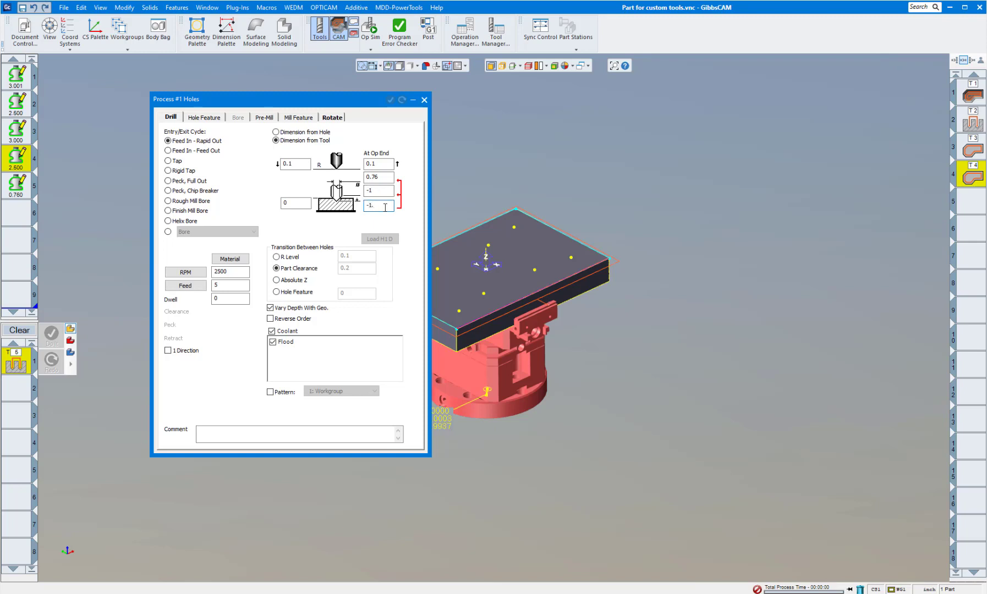
pyautogui.click(412, 100)
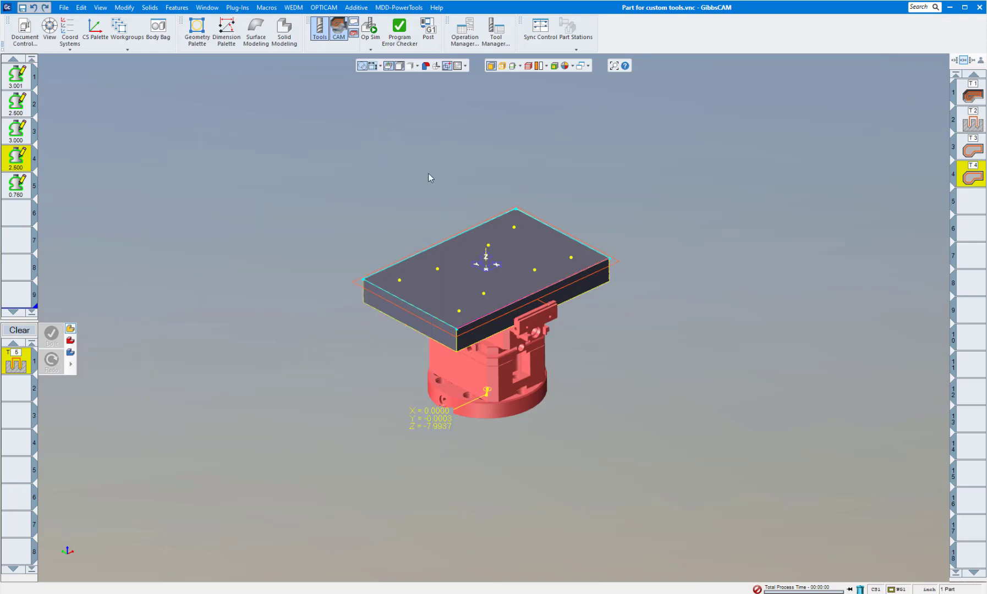
# Select the four inner hole points around the plate's origin and generate the tool 5 drilling toolpath
pyautogui.click(438, 269)
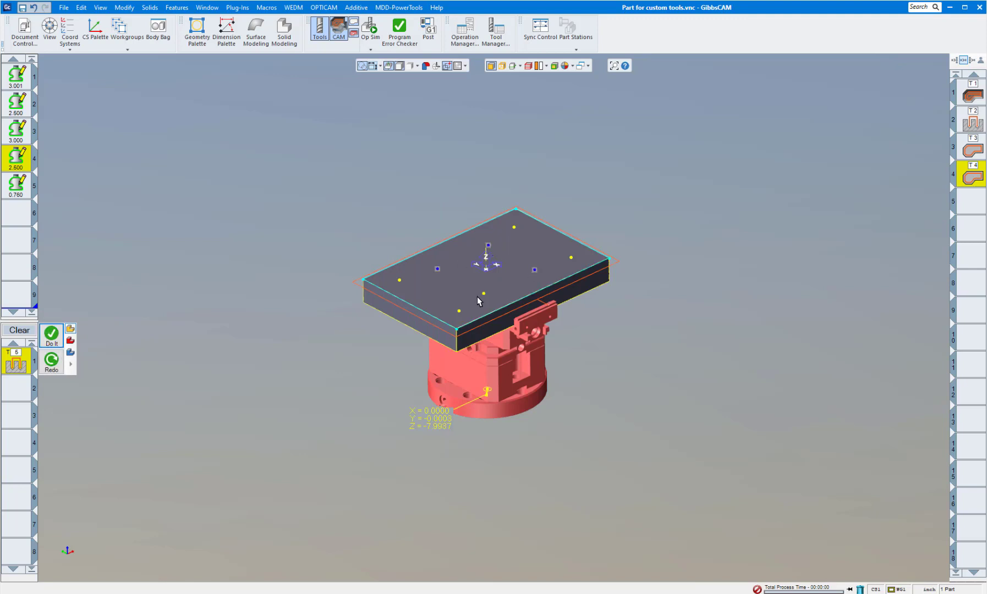
pyautogui.click(51, 334)
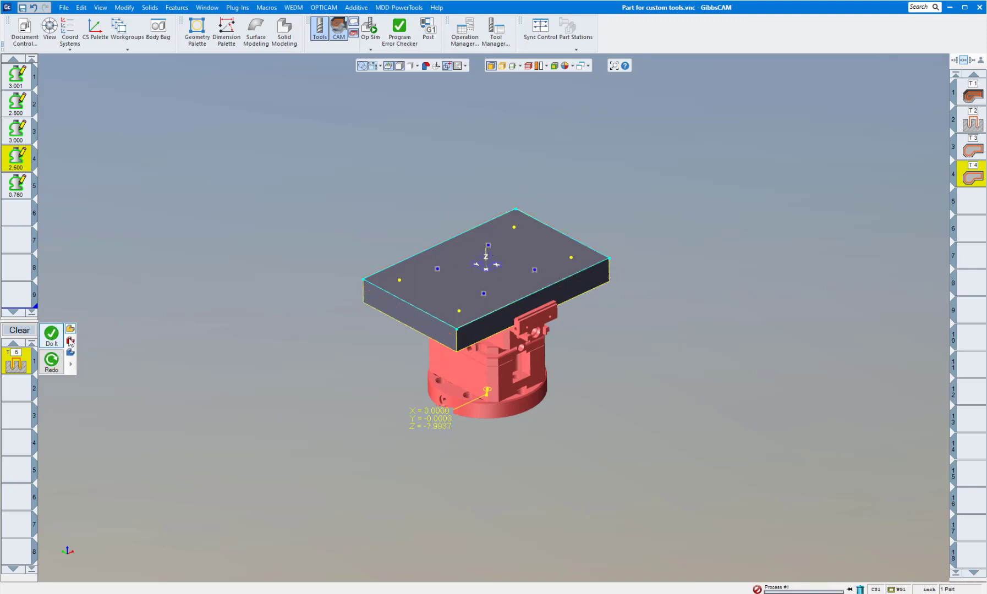
pyautogui.scroll(2, 599, 306)
pyautogui.scroll(2, 599, 306)
pyautogui.moveTo(523, 333); pyautogui.dragTo(598, 352, button='middle')
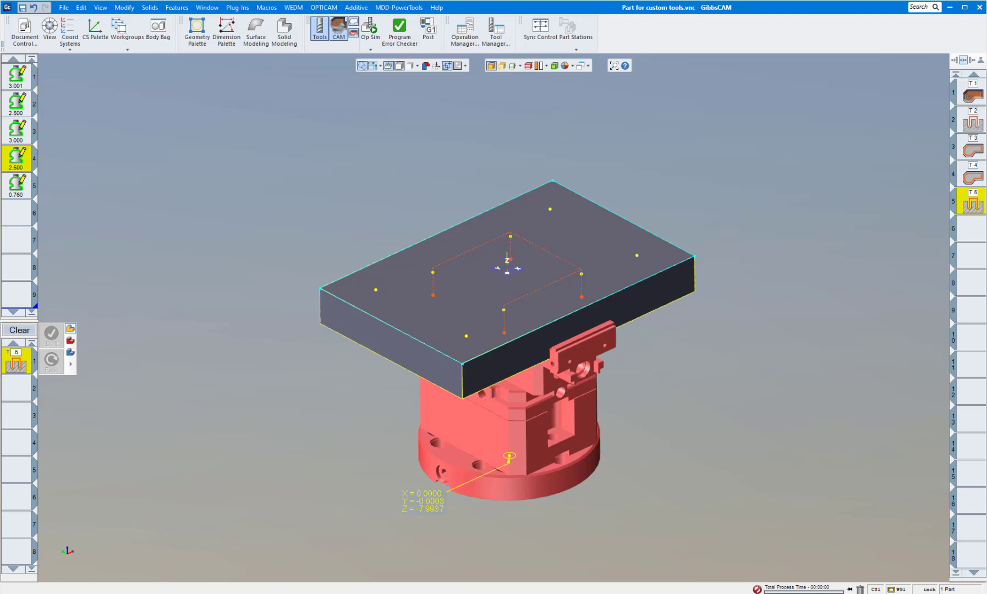
# Start an Op Sim rendering and check its stop conditions and cut color mode
pyautogui.click(370, 49)
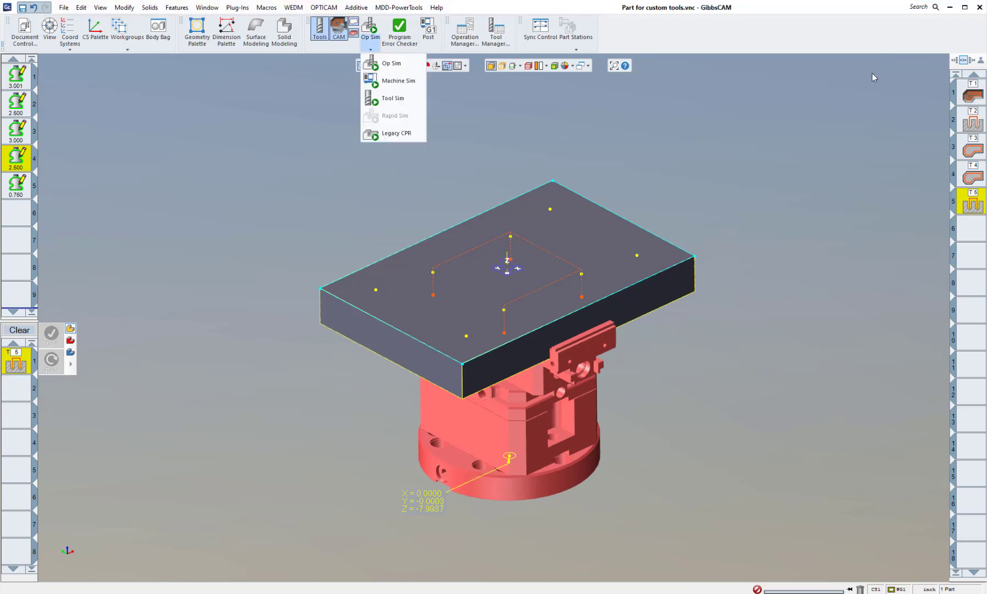
pyautogui.click(388, 65)
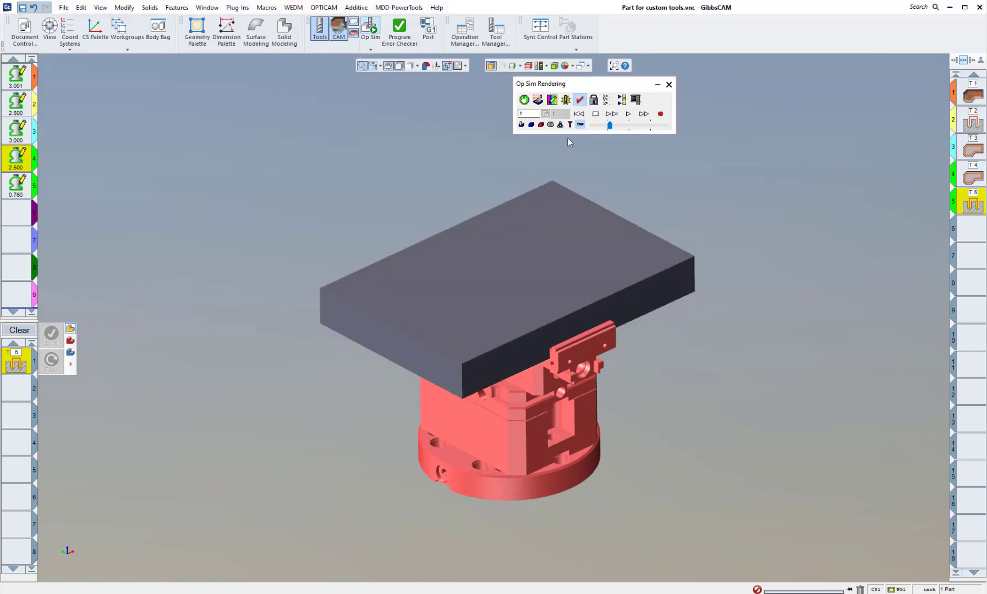
pyautogui.click(524, 100)
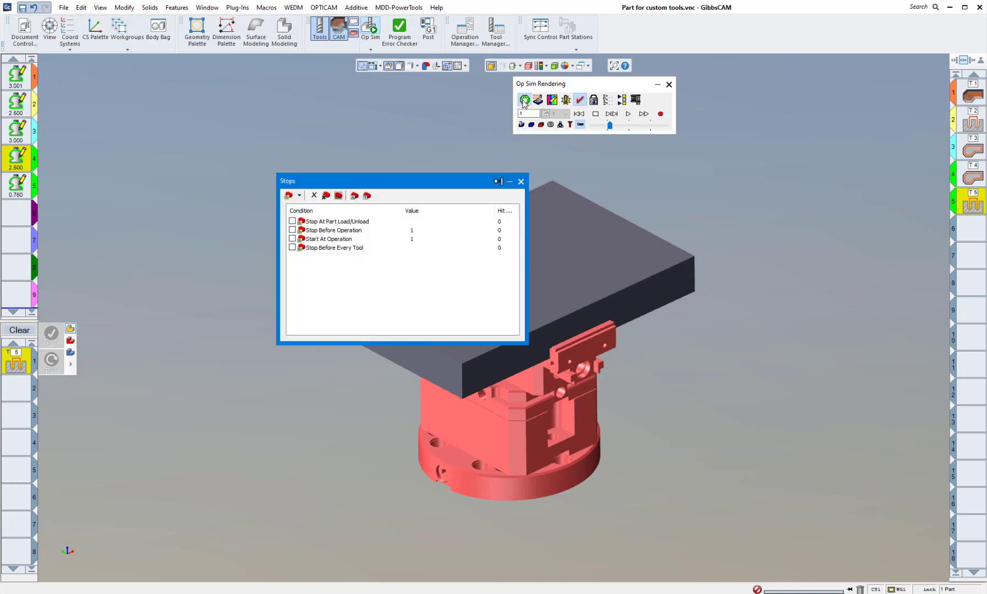
pyautogui.click(521, 181)
pyautogui.click(552, 100)
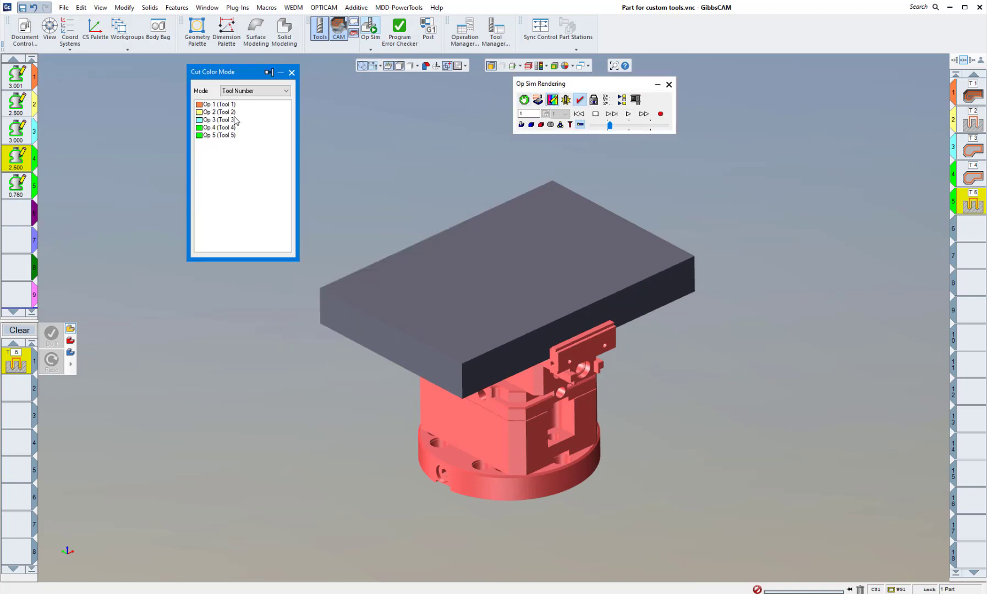
pyautogui.click(292, 73)
# Run the Op Sim through all five operations, adjusting the playback speed, and deselect the last operation
pyautogui.click(629, 115)
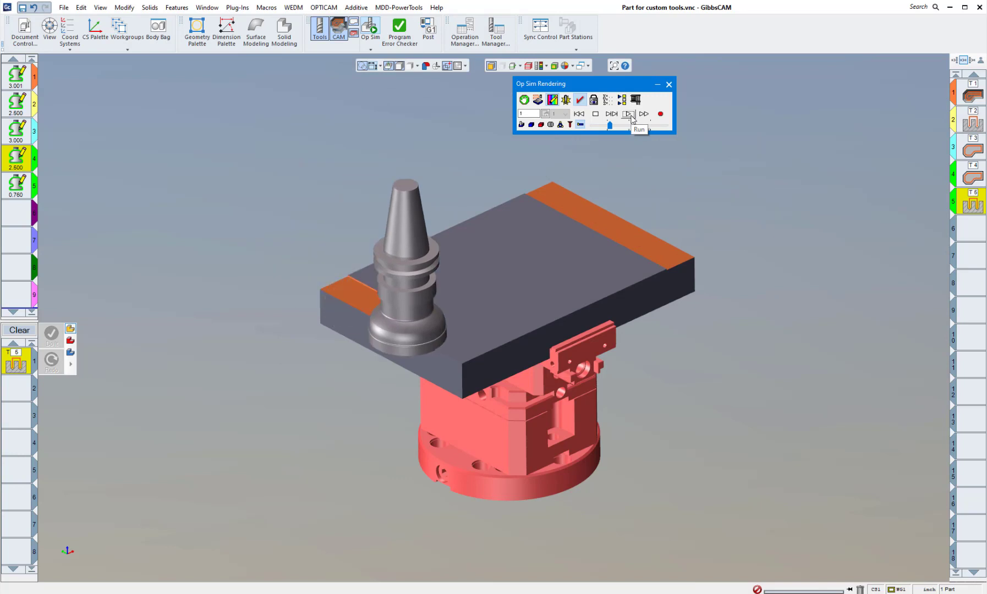
pyautogui.click(617, 130)
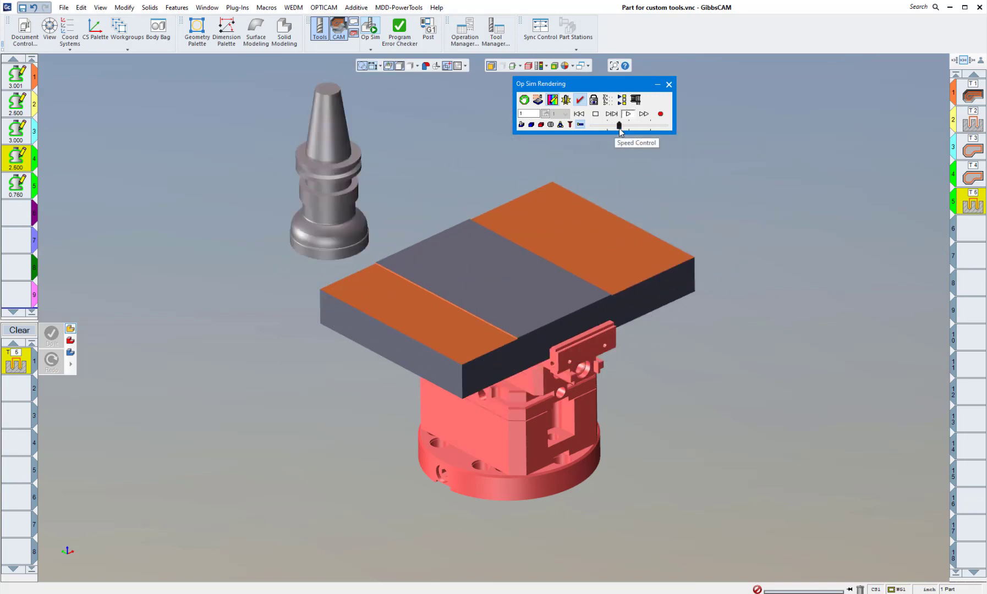
pyautogui.moveTo(616, 130); pyautogui.dragTo(609, 131)
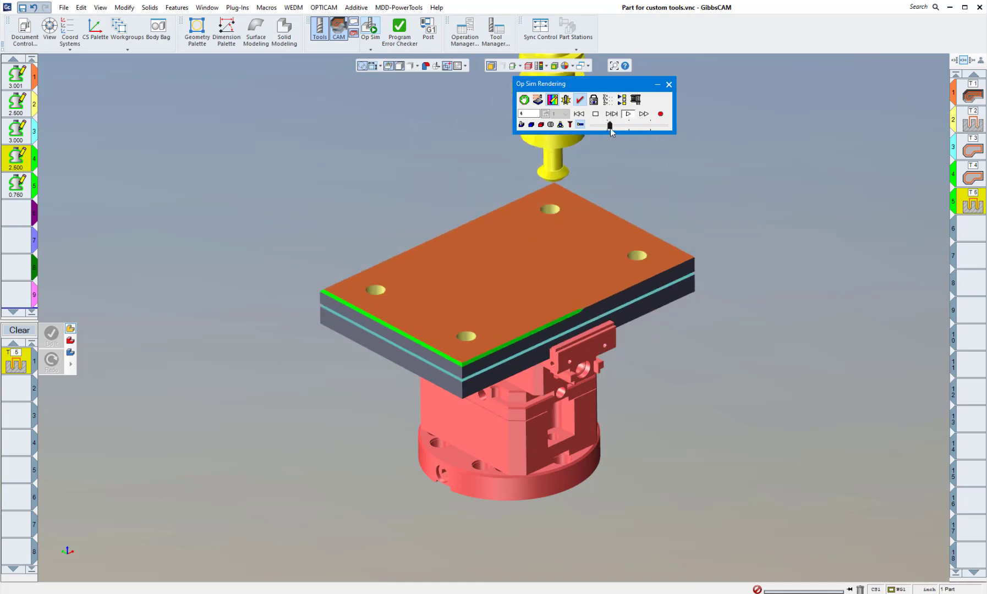
pyautogui.click(966, 232)
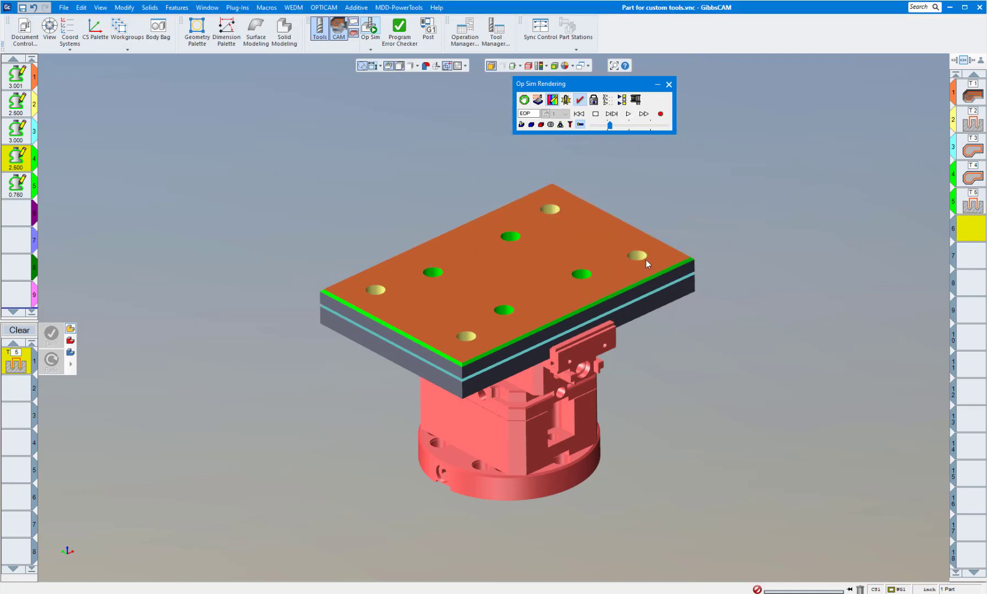
# Examine the machined plate's holes and edges up close, and close the Op Sim rendering
pyautogui.scroll(2, 595, 259)
pyautogui.scroll(3, 595, 259)
pyautogui.moveTo(617, 249); pyautogui.dragTo(627, 248, button='middle')
pyautogui.press('Home')
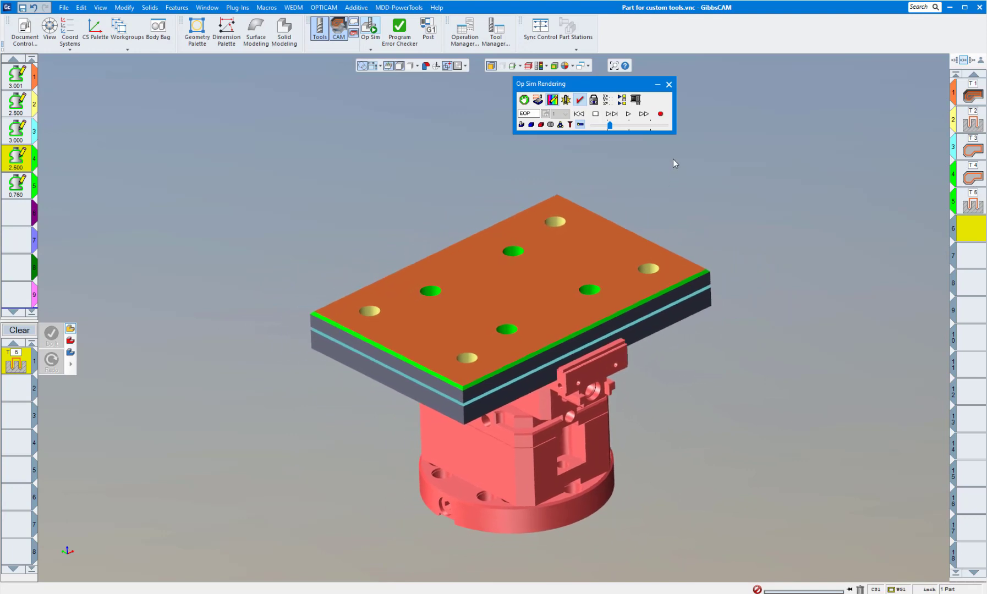
pyautogui.click(668, 85)
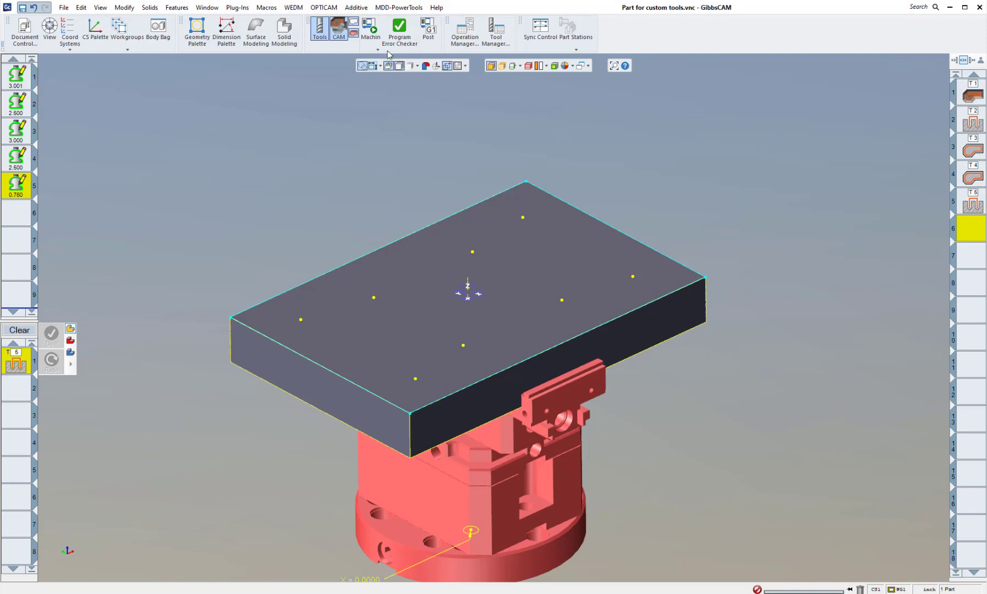
# Start Machine Sim and inspect the full machine model around the spindle and work area
pyautogui.click(379, 49)
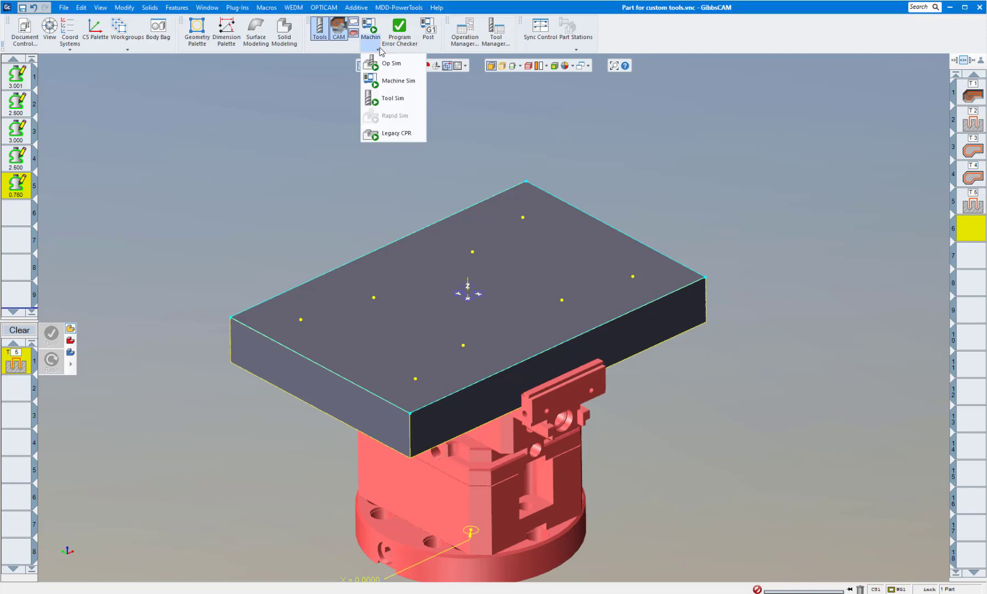
pyautogui.click(394, 82)
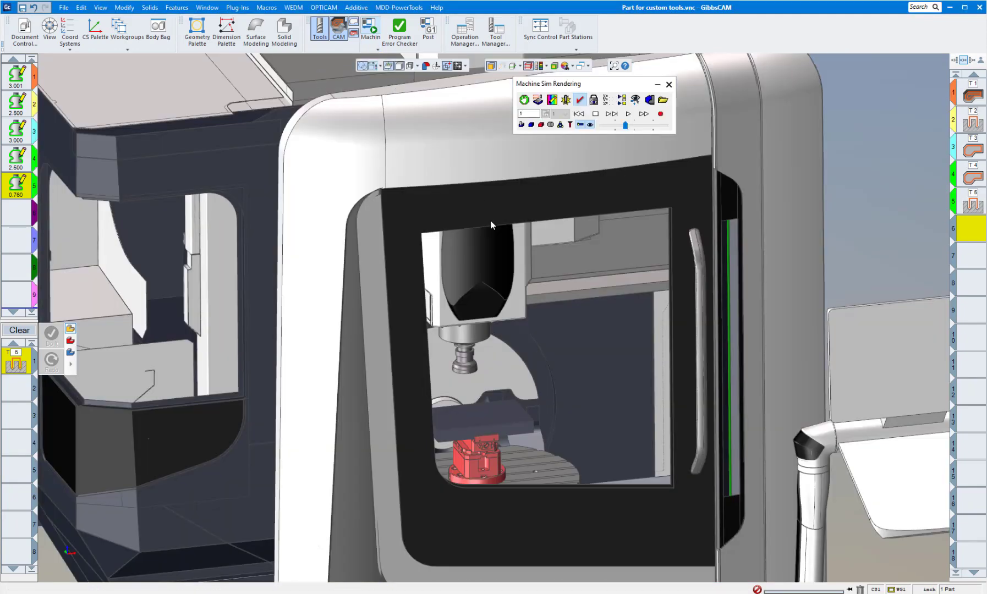
pyautogui.scroll(-4, 492, 220)
pyautogui.scroll(2, 492, 220)
pyautogui.scroll(-1, 494, 220)
pyautogui.moveTo(493, 220); pyautogui.dragTo(495, 219, button='middle')
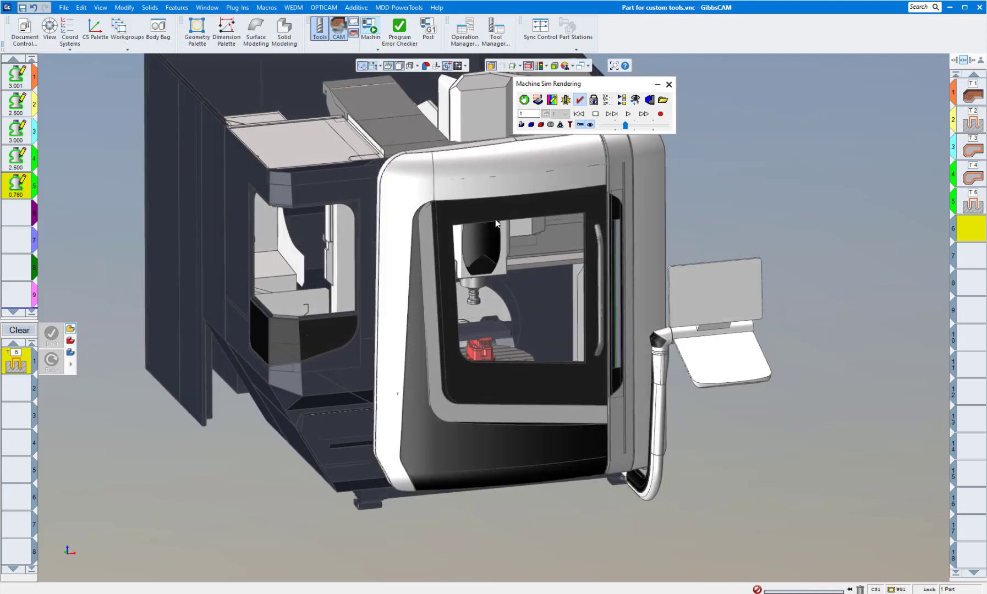
pyautogui.scroll(5, 495, 220)
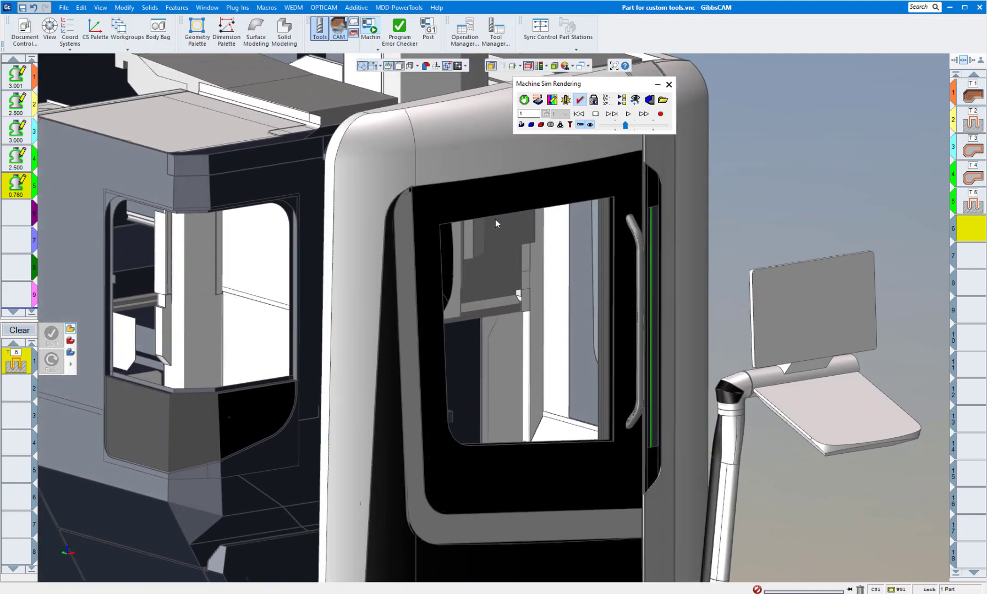
pyautogui.scroll(2, 495, 219)
# Run the Machine Sim at reduced speed, pause and resume it, and raise the speed to finish all operations
pyautogui.click(613, 126)
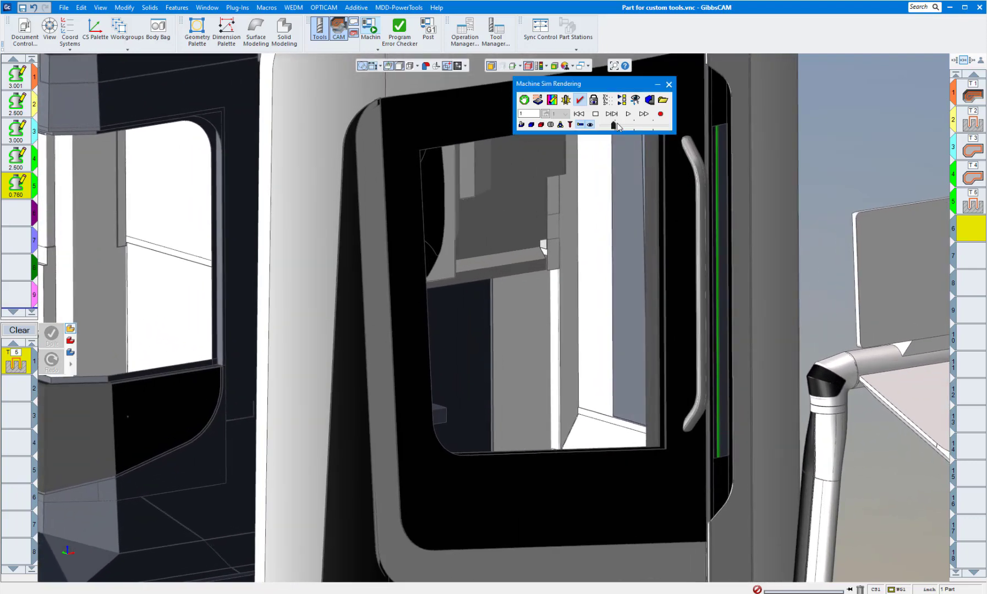
pyautogui.click(627, 114)
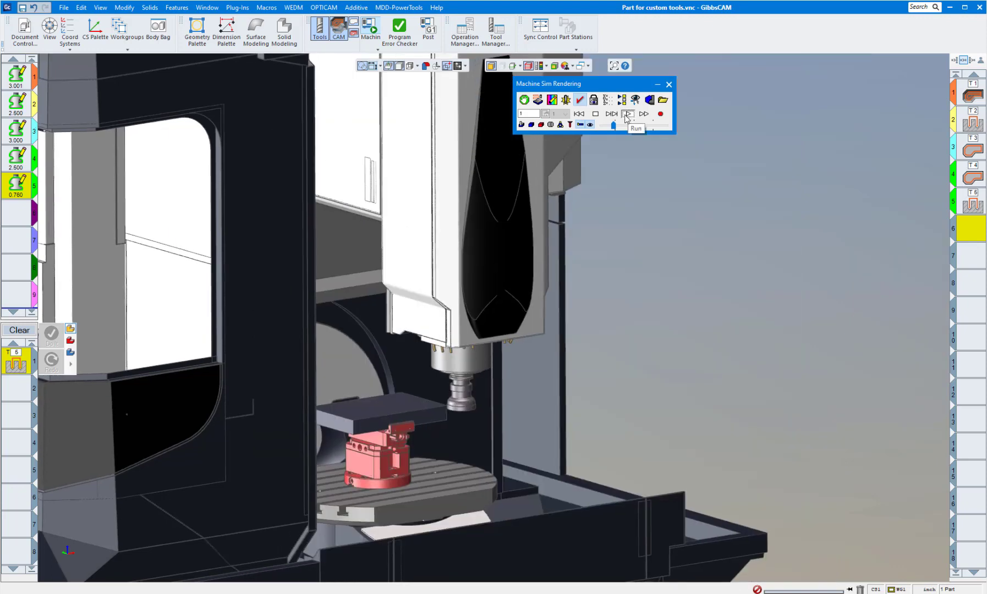
pyautogui.click(596, 114)
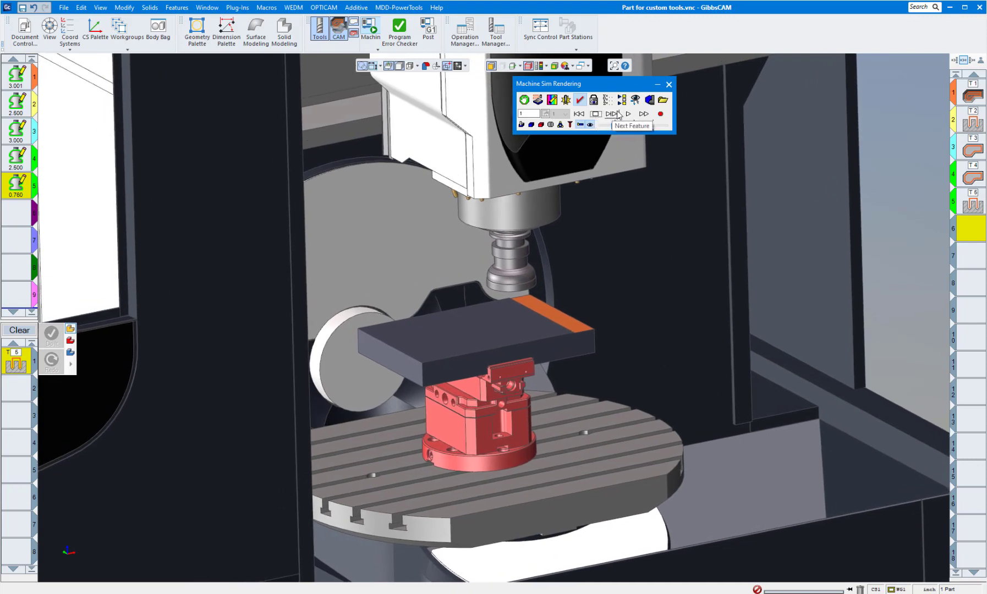
pyautogui.click(628, 114)
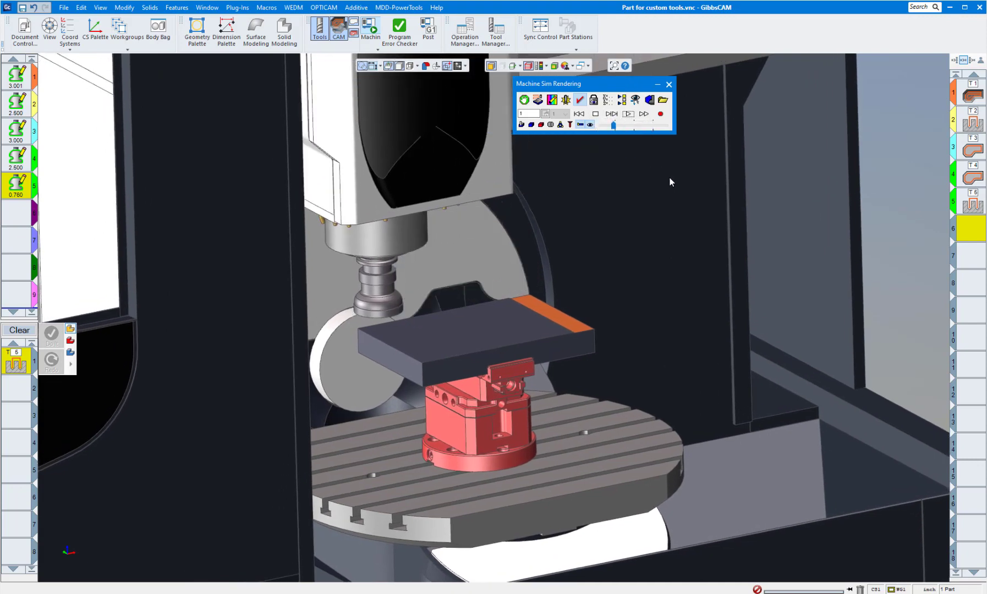
pyautogui.click(627, 126)
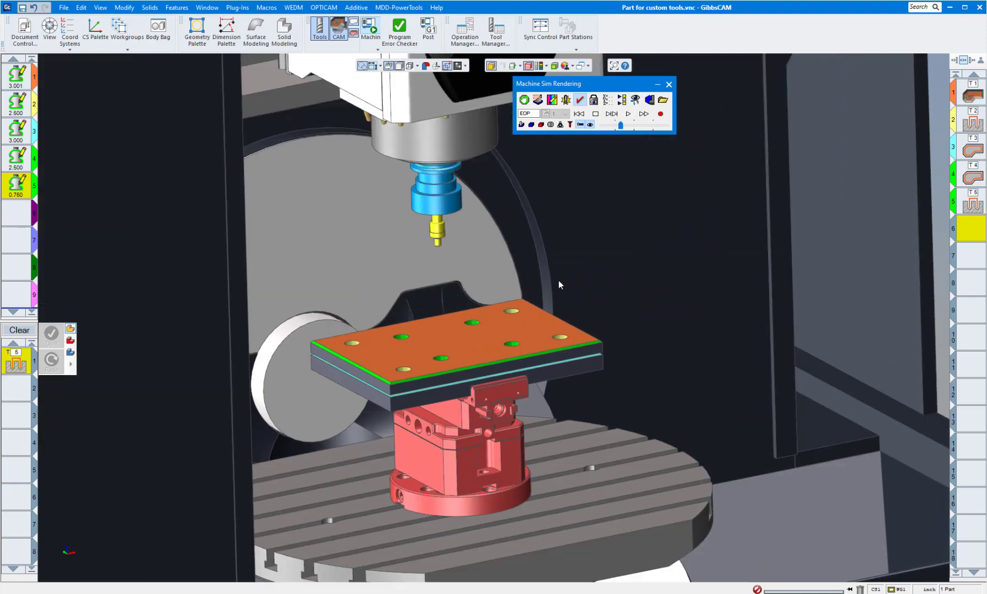
# Examine the spindle and tool 5's holder up close, and return to the overall machine view
pyautogui.scroll(5, 559, 280)
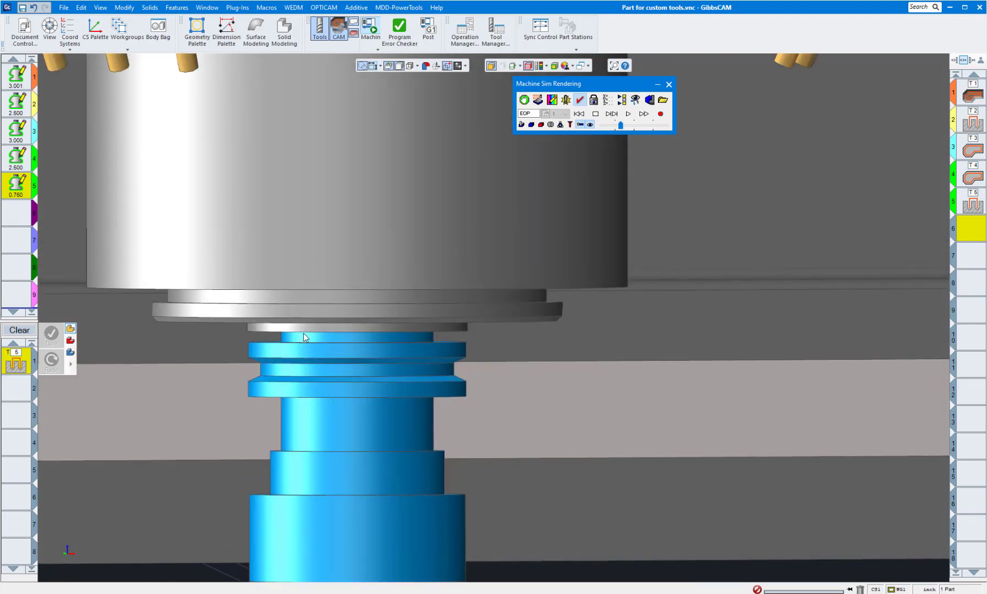
pyautogui.scroll(-10, 542, 344)
pyautogui.scroll(-3, 568, 325)
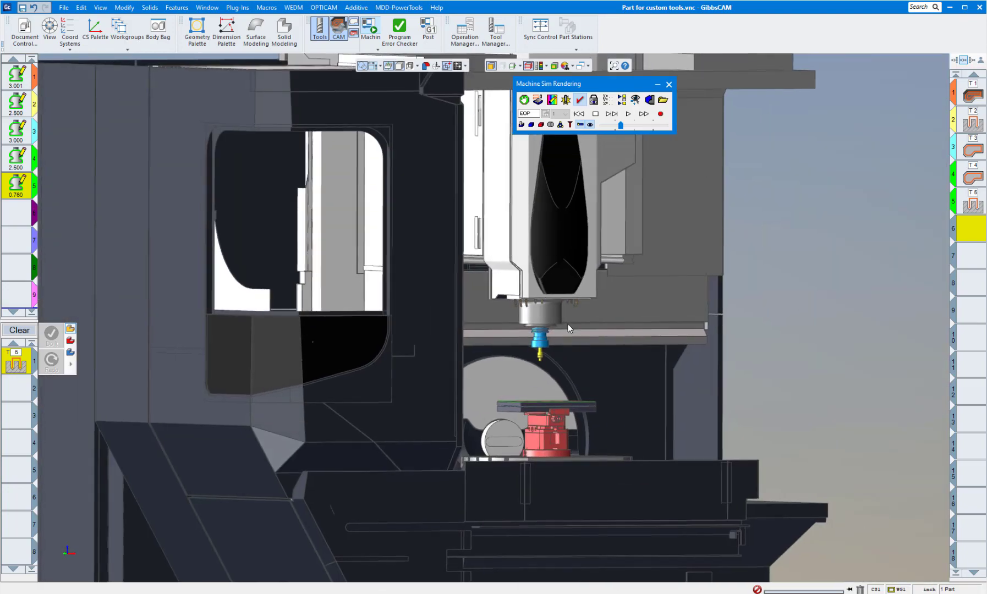